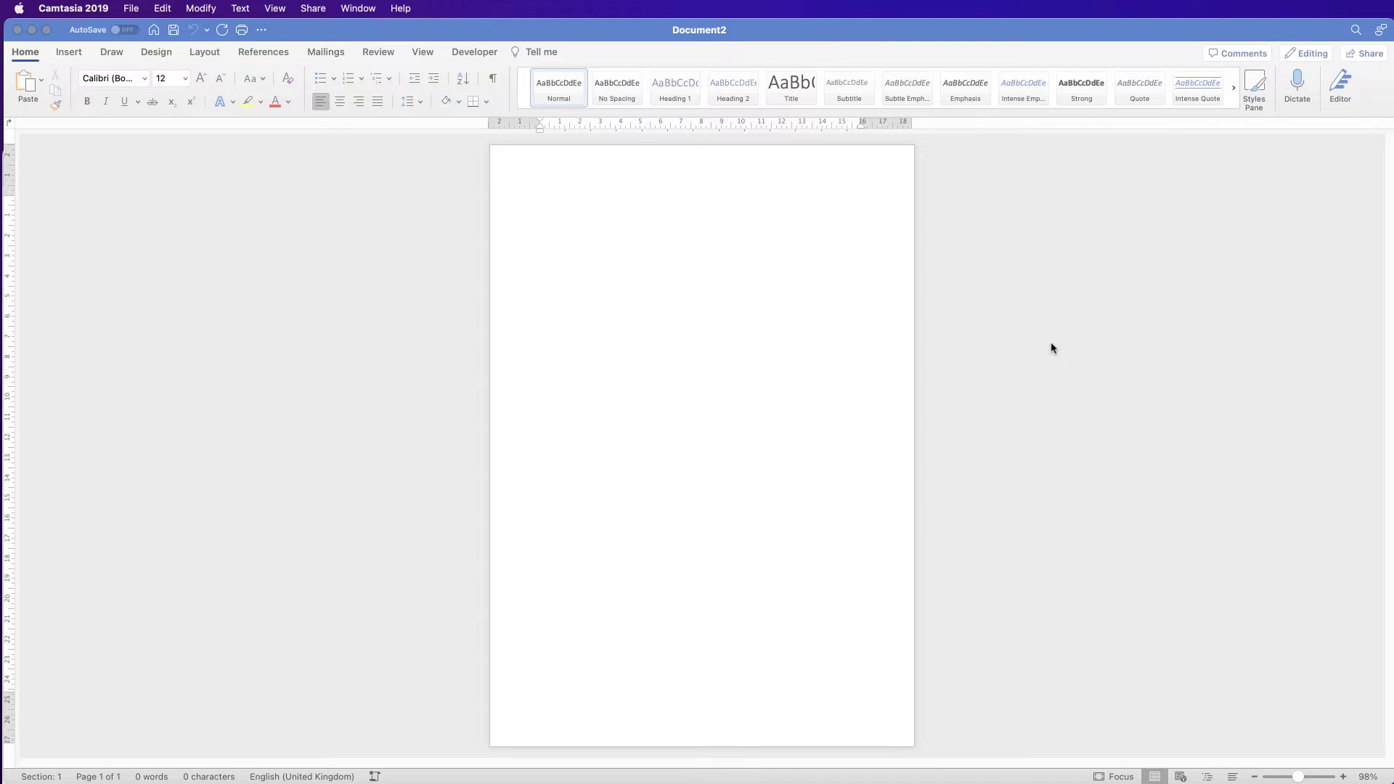
- Switch to the Google results for 'chat gpt' in Safari and open the ChatGPT site
key("super+Tab")
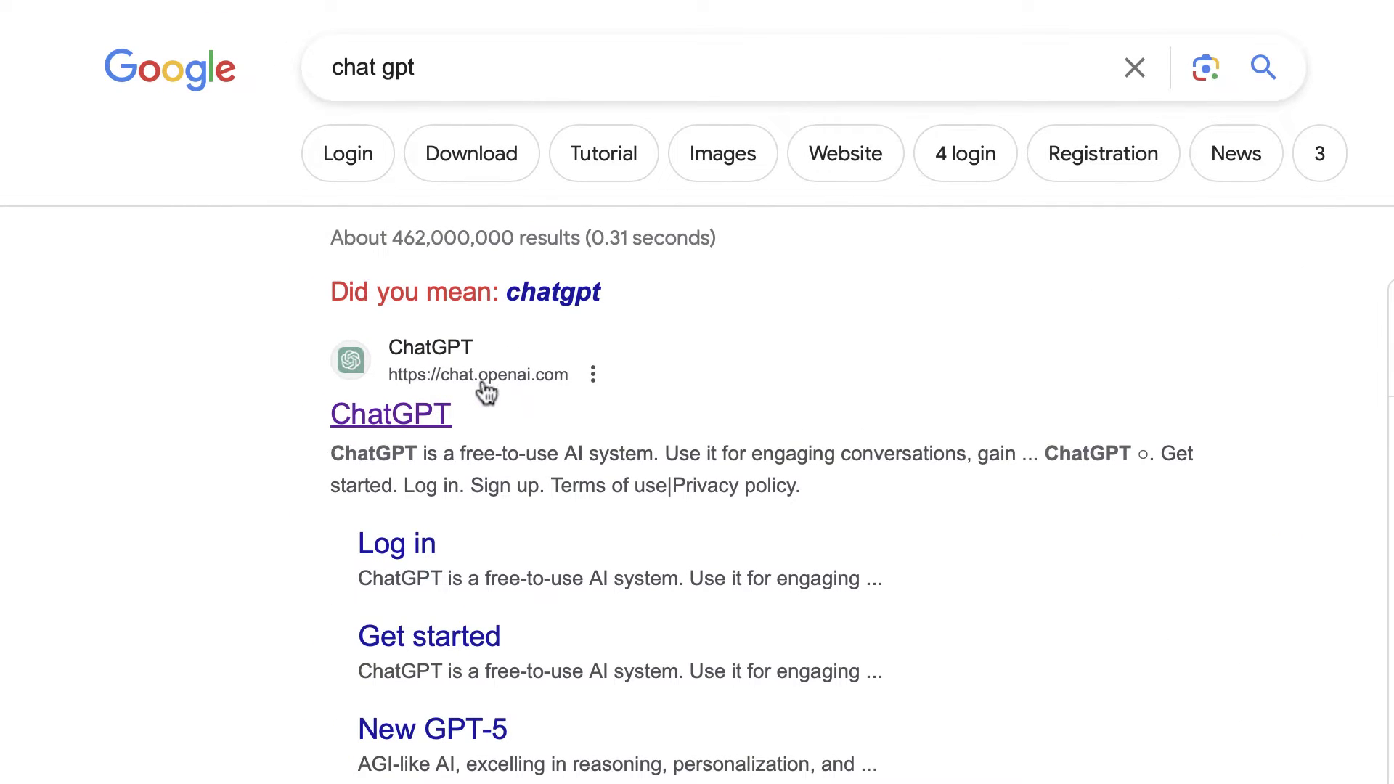
left_click(429, 418)
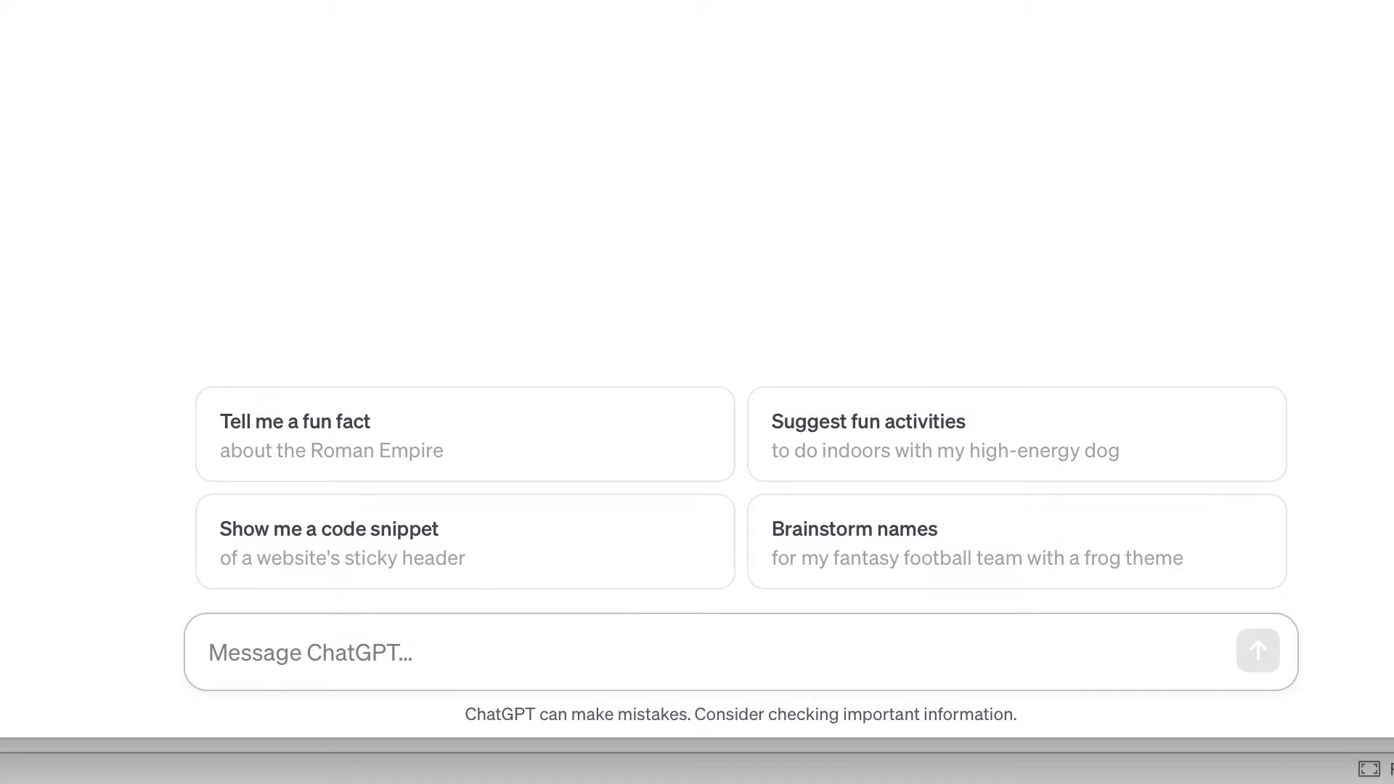
- Send ChatGPT the prompt 'LIST 20 GENERAL KNOWLEDGE QUESTIONS WITH A SEPERATE LIST OF THE ANSWERS'
type("LIST 20 GENERAL KNOWLEDGE QUESTIONS WITH A ")
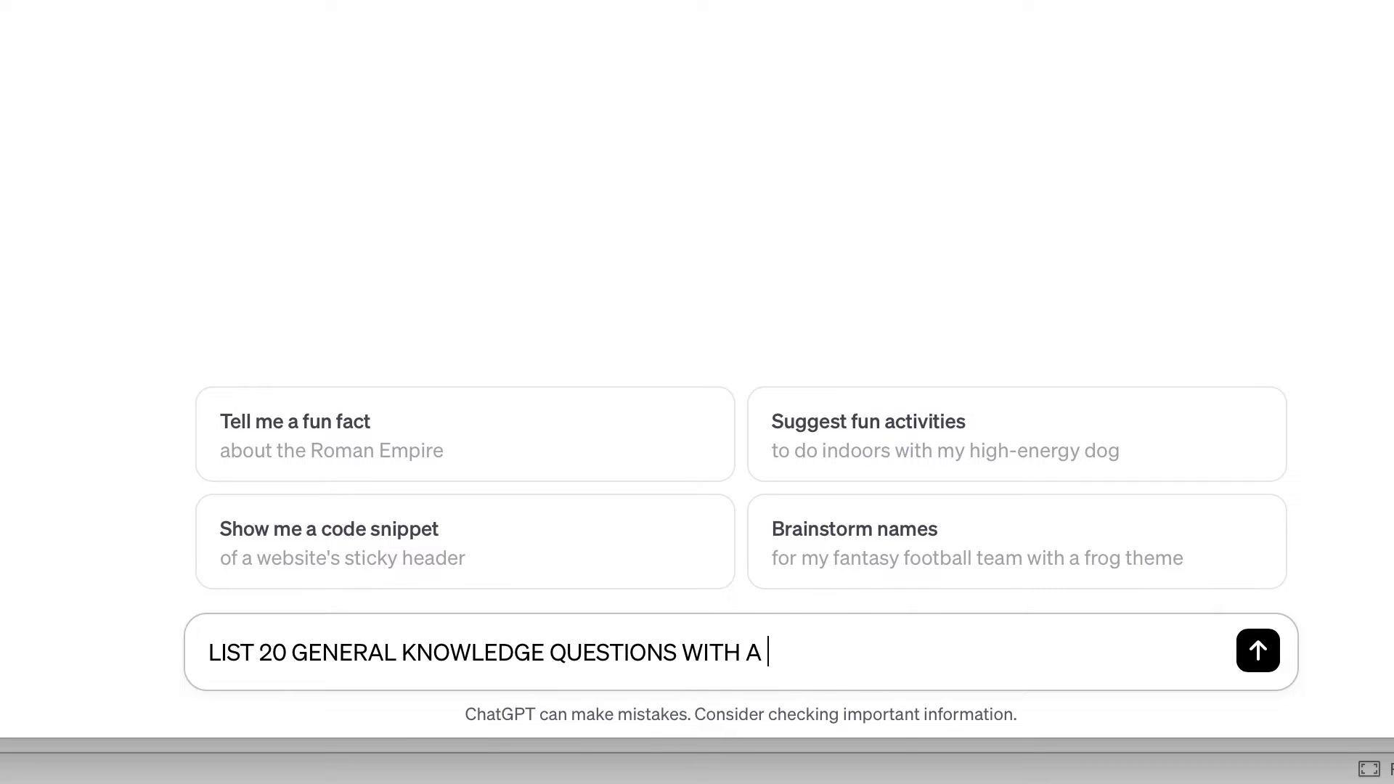
type("SEPERATE LIST OF THE ANSWERS")
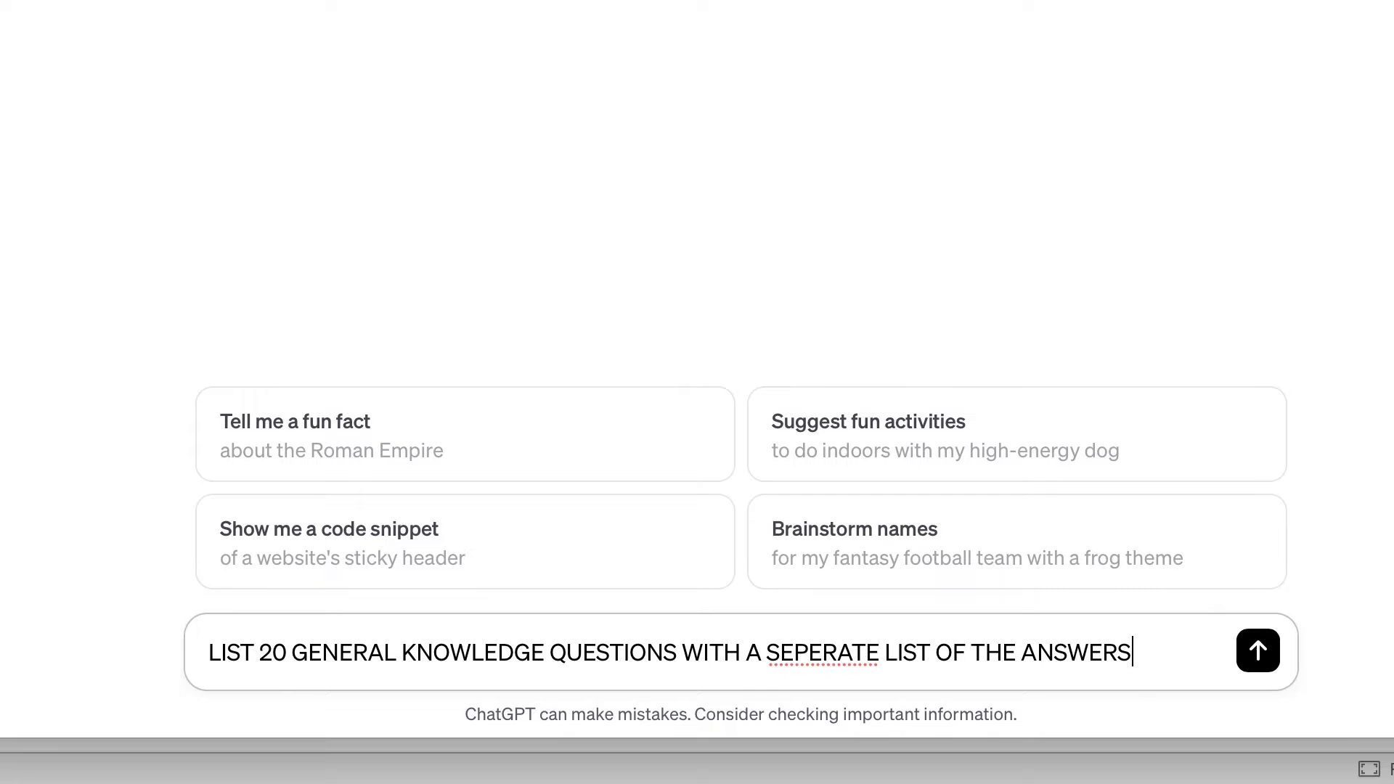
key("Return")
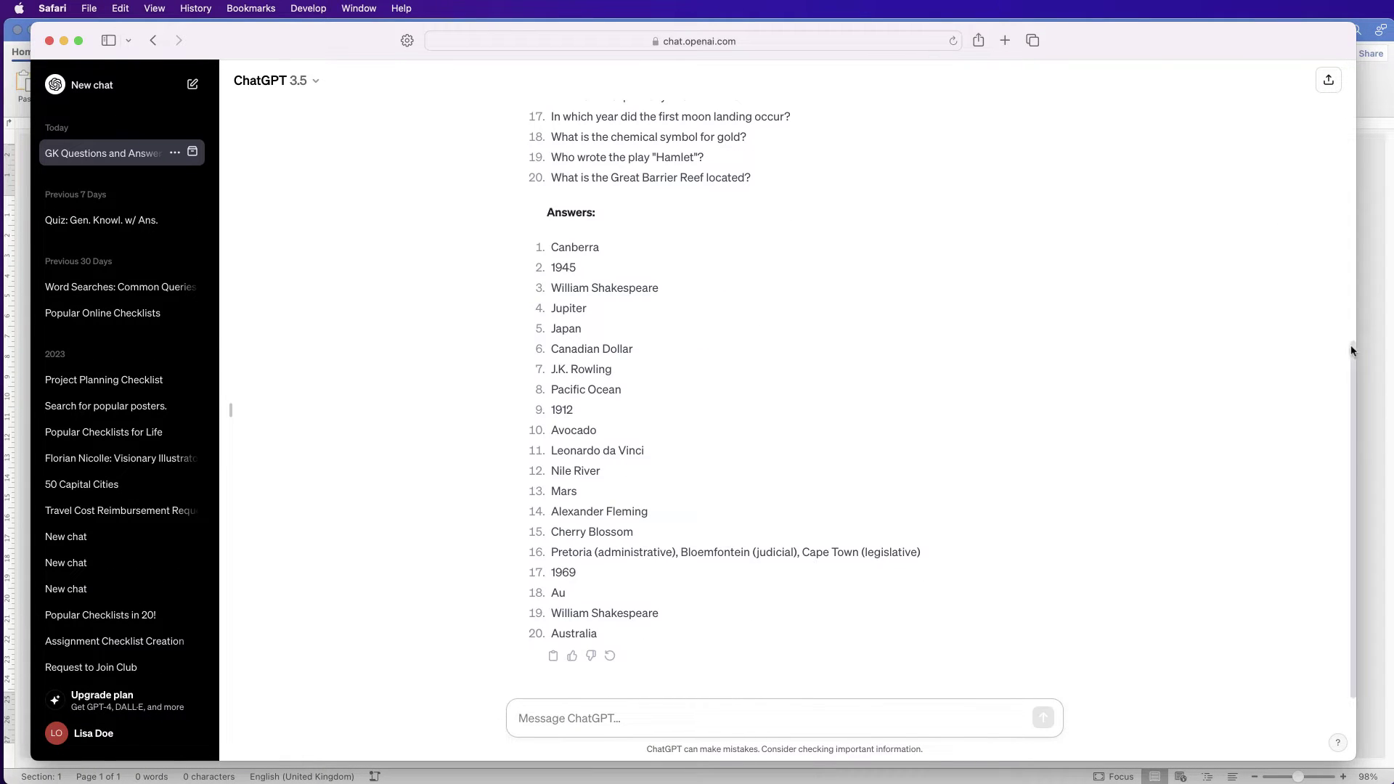
- Select and copy questions 1–20 from ChatGPT's reply, then return to Document2 in Word
scroll(1353, 352, "up", 10)
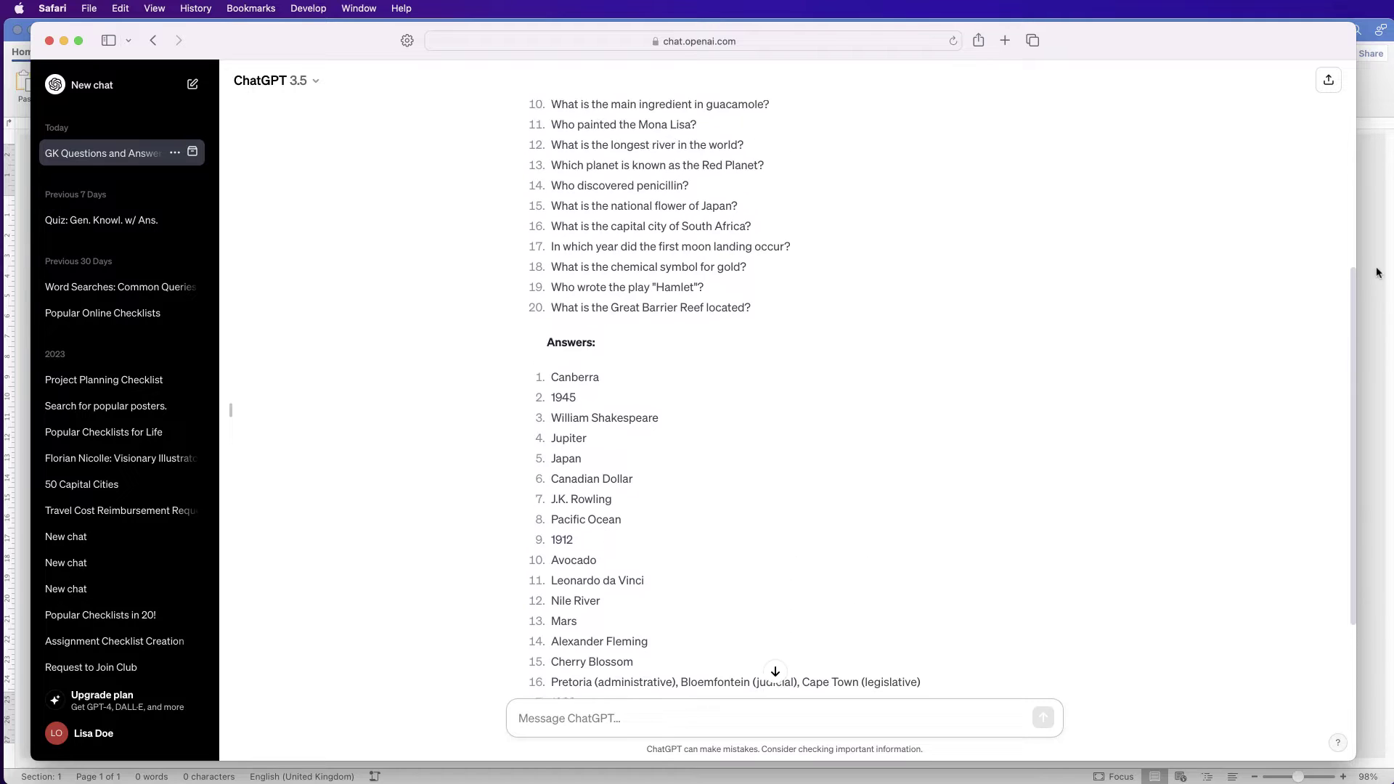
scroll(1296, 175, "down", 1)
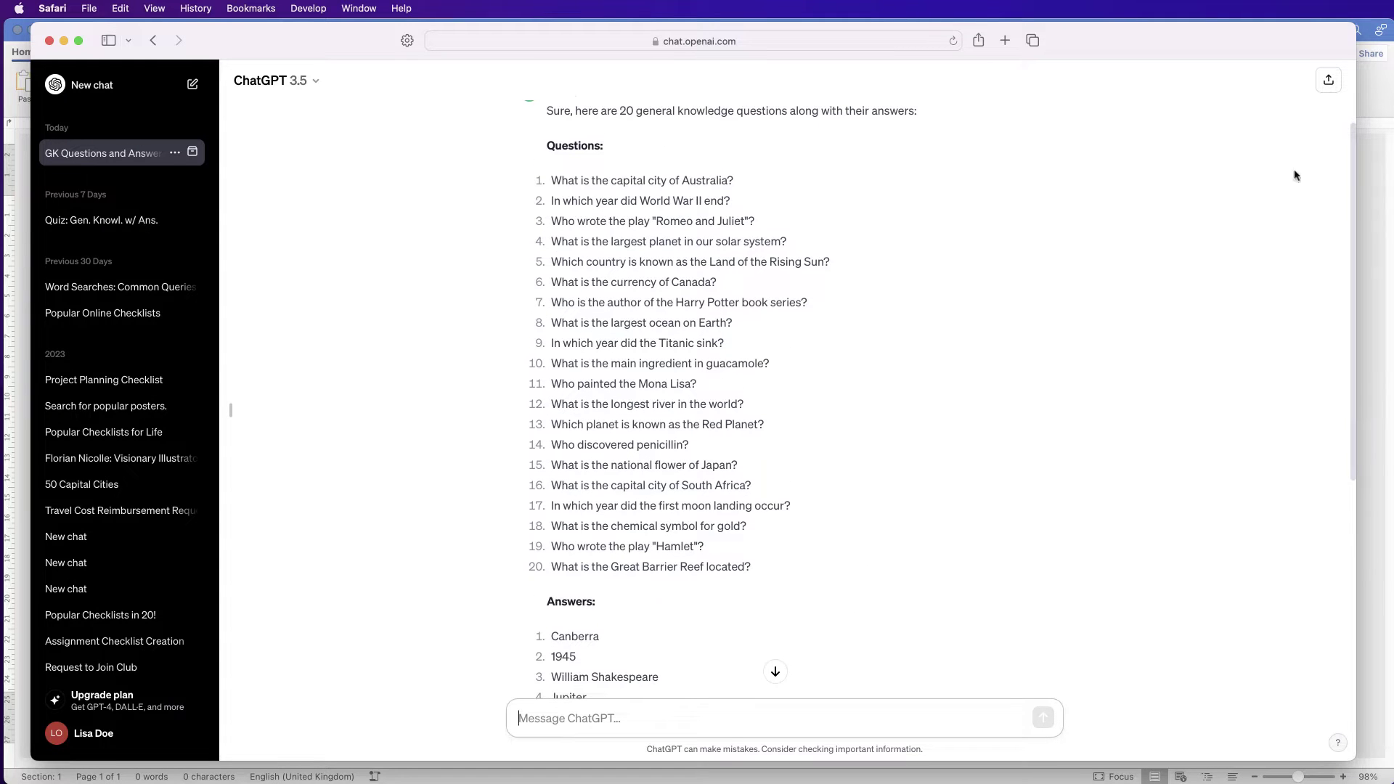
left_click_drag(750, 565, 557, 180)
key("super+c")
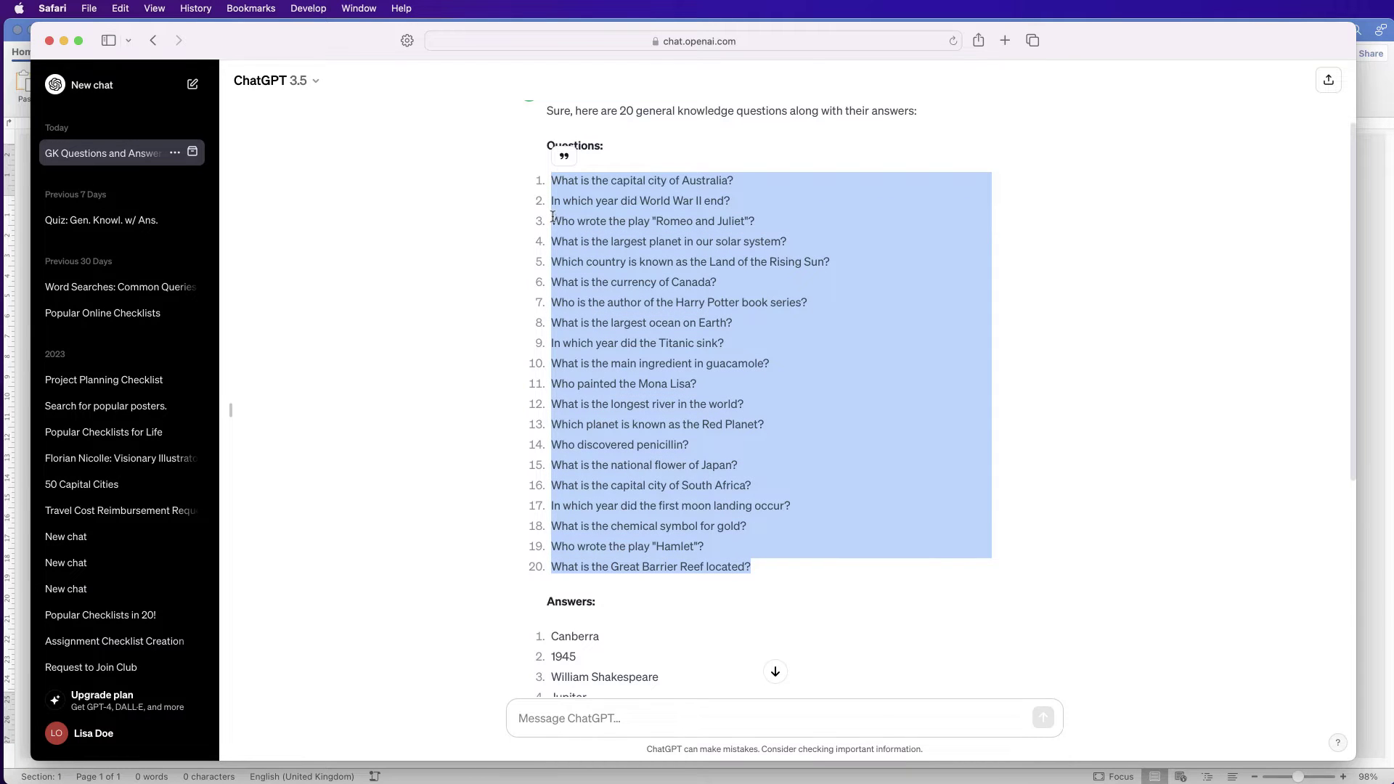
right_click(730, 233)
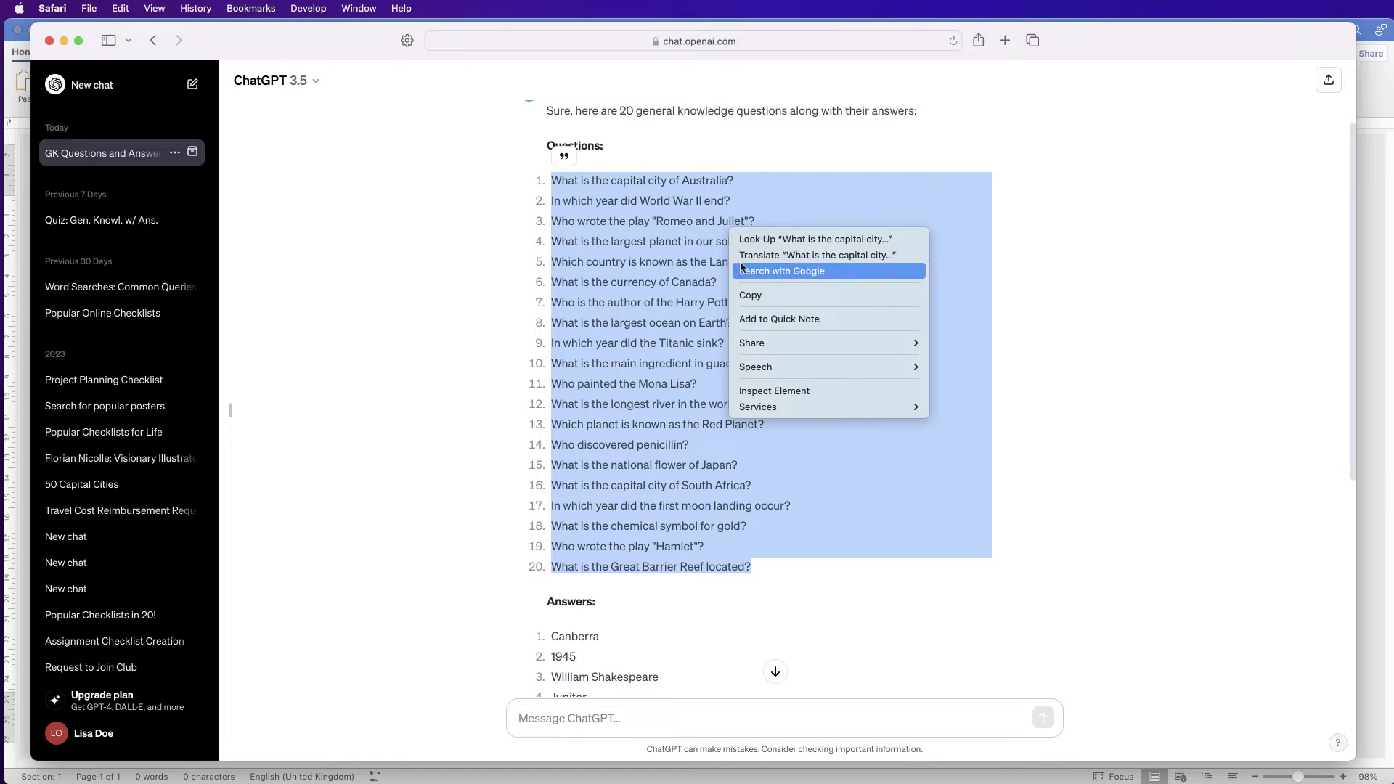
left_click(22, 220)
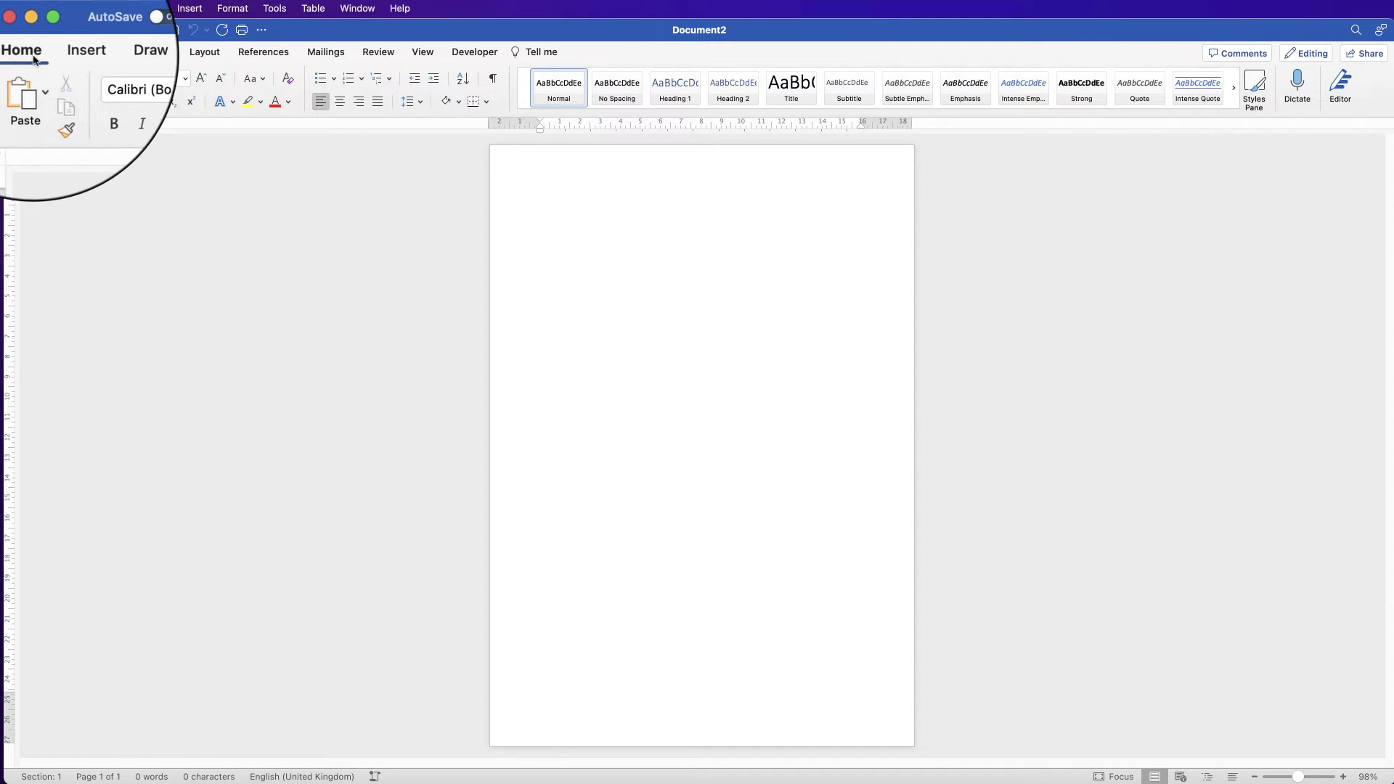
- Paste the questions into Document2 with Keep Text Only and select the pasted lines
left_click(41, 82)
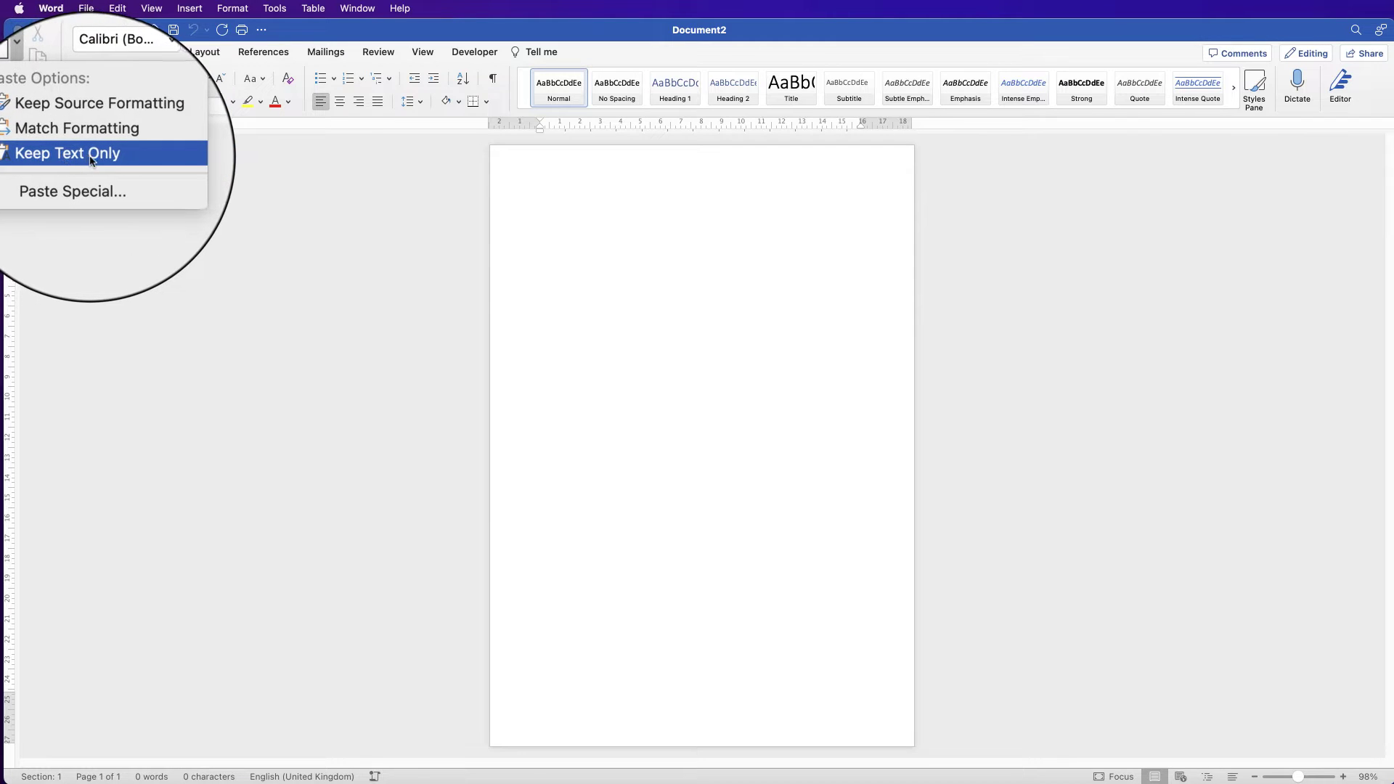
left_click(88, 159)
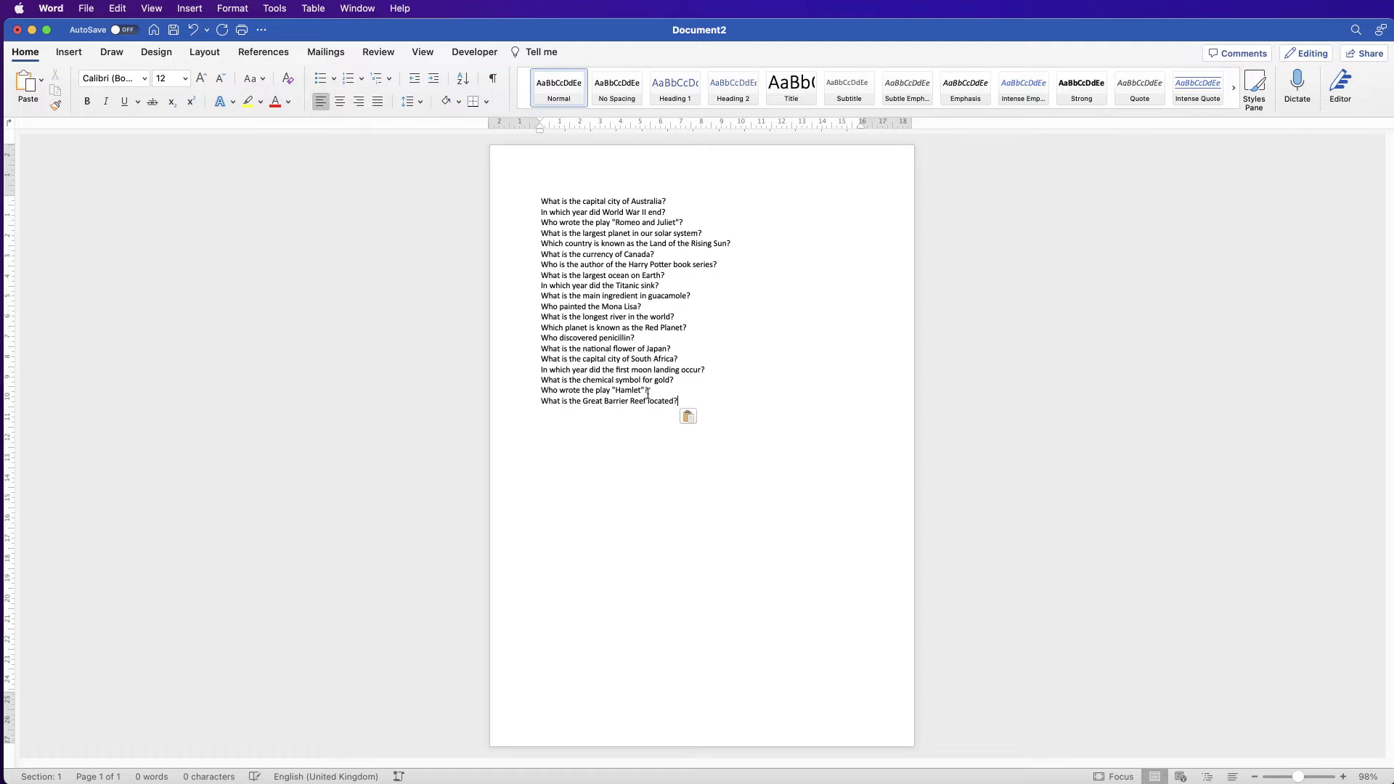
left_click_drag(679, 401, 542, 210)
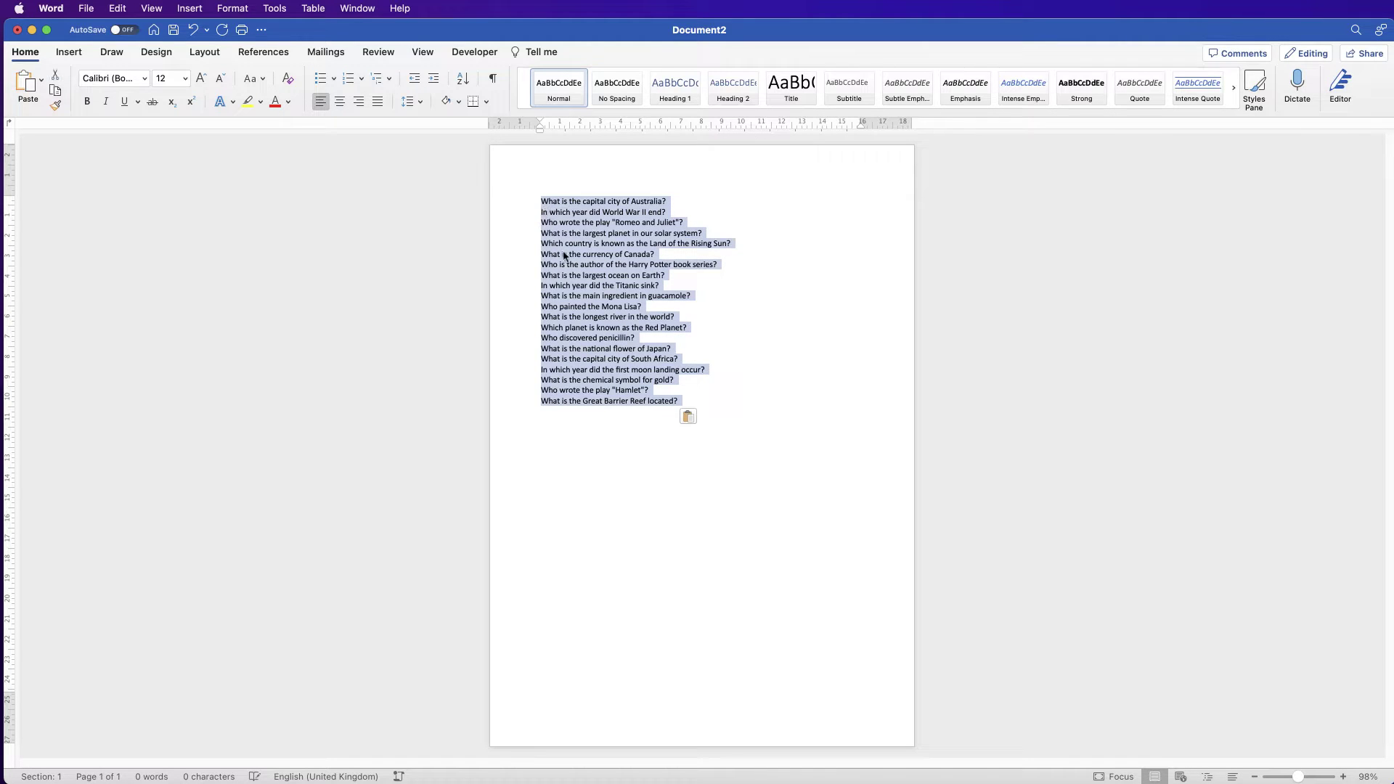
left_click(69, 53)
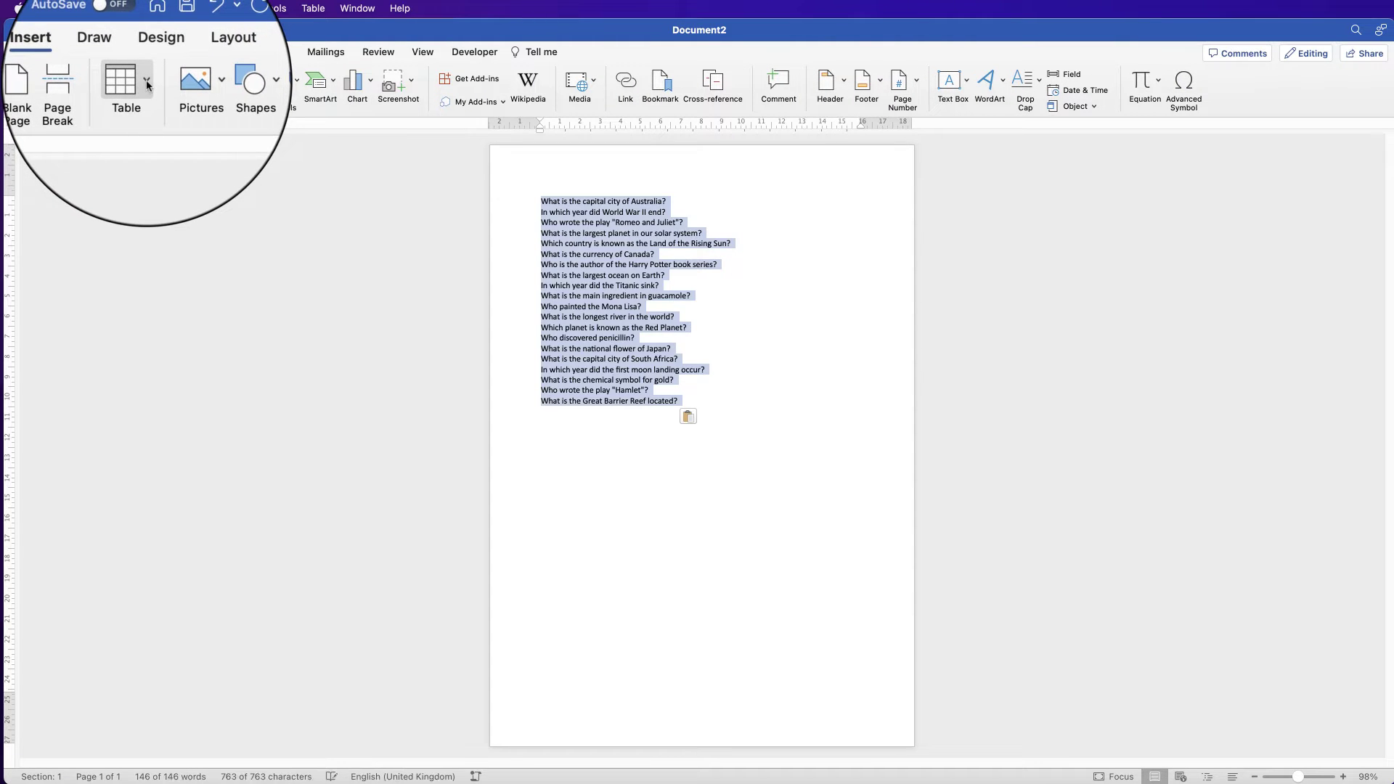
- Convert the selected questions into a 2-column table using commas as the separator
left_click(146, 81)
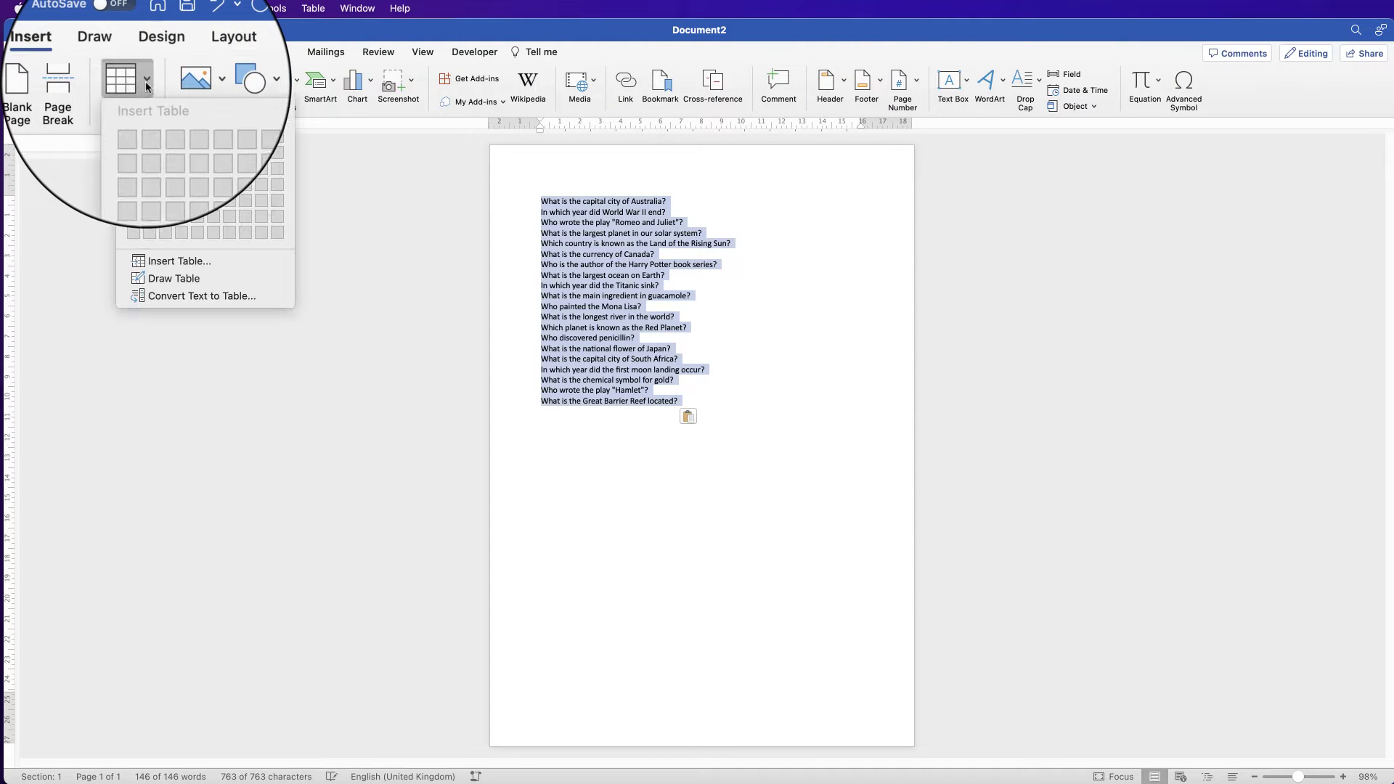
left_click(197, 298)
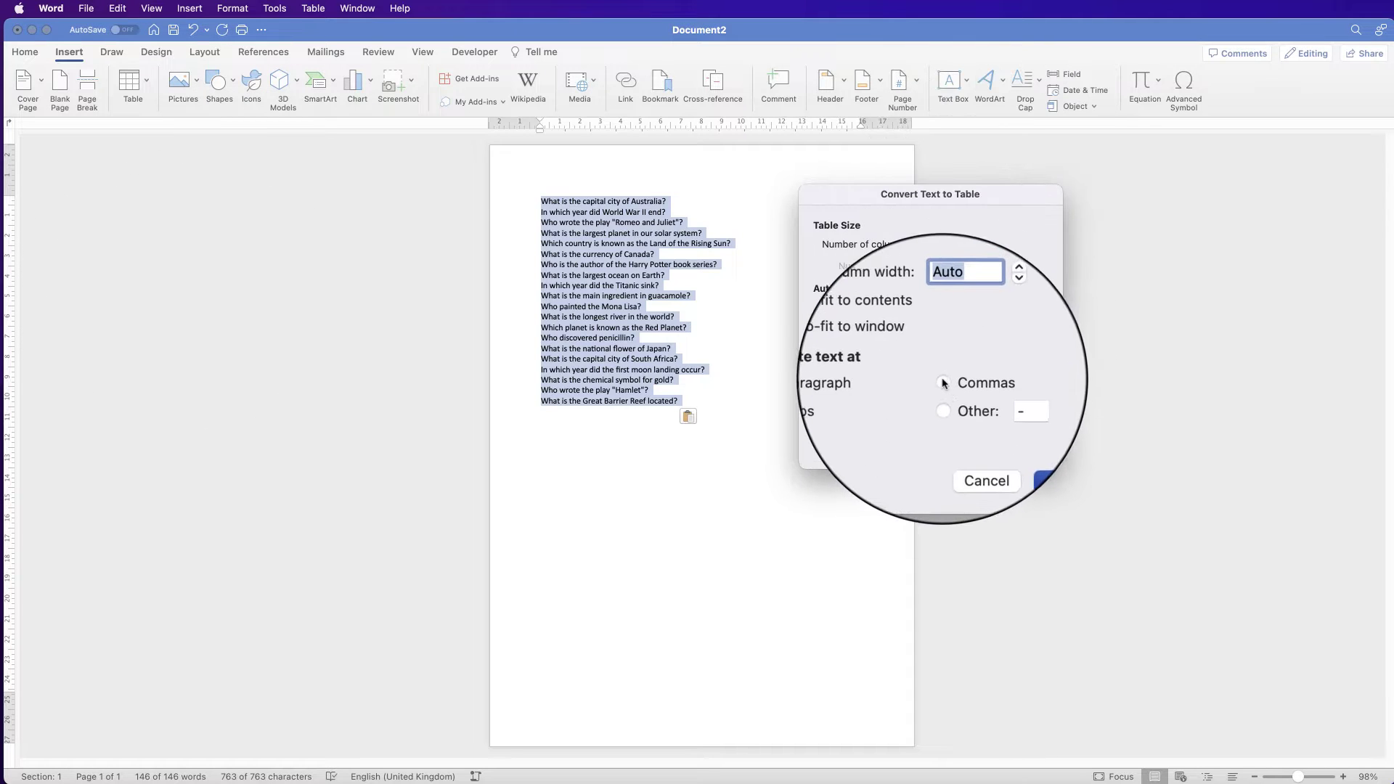
left_click(944, 383)
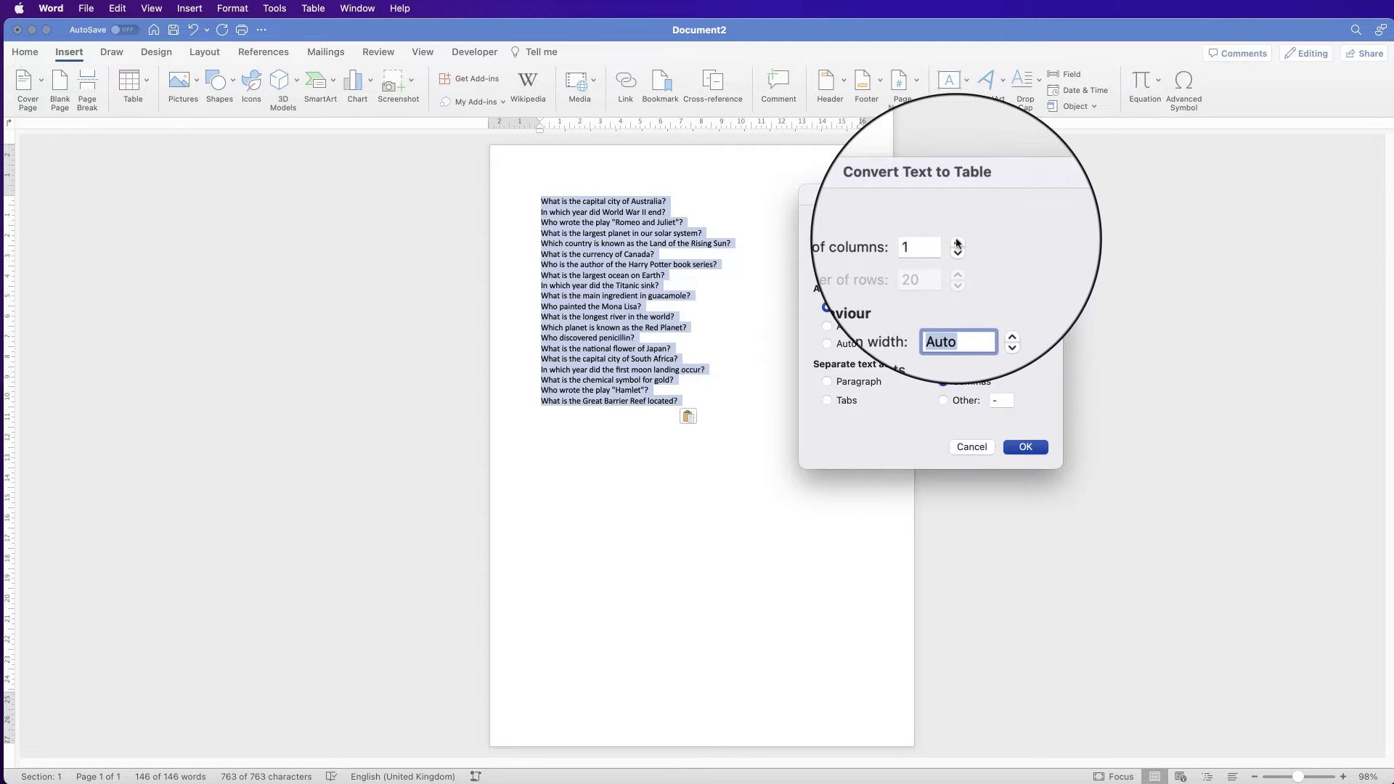
left_click(957, 242)
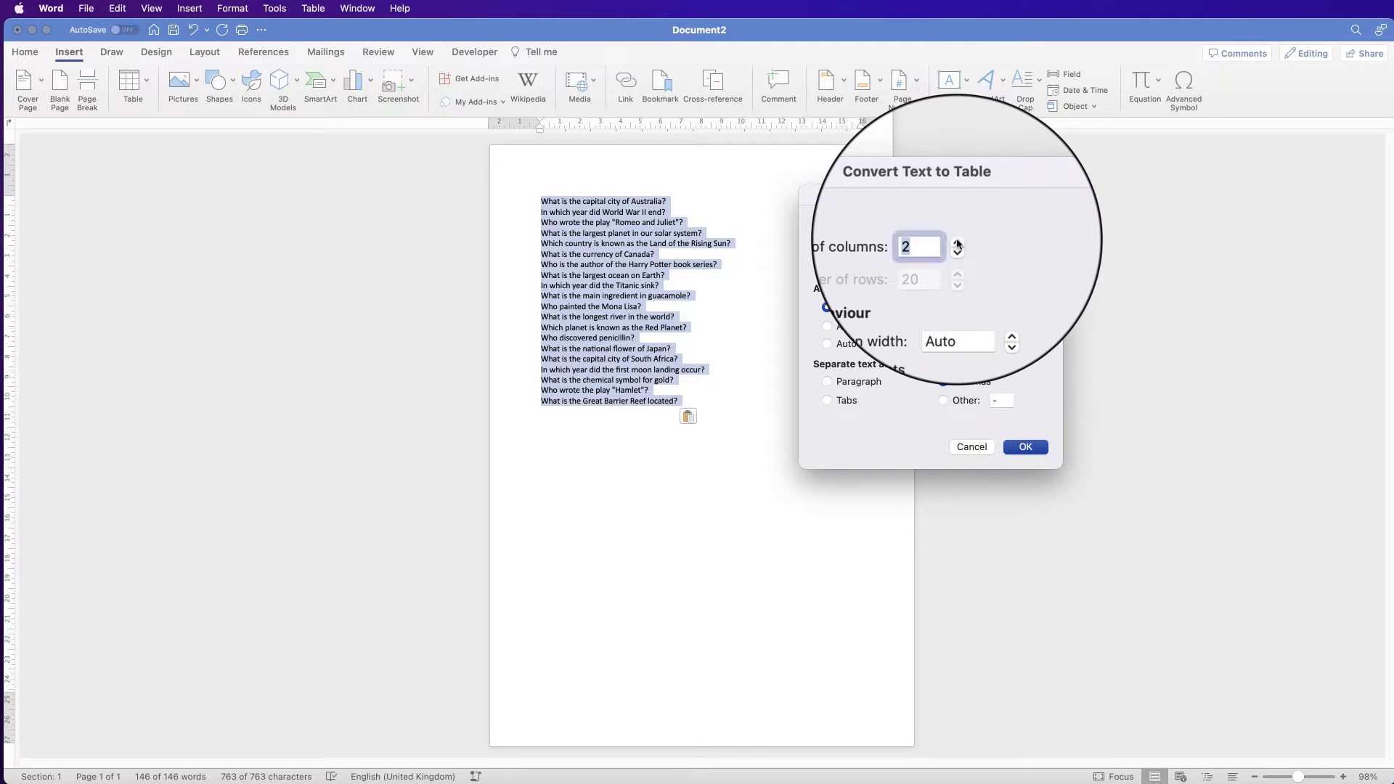
left_click(1031, 451)
left_click(609, 375)
- Move the questions into the right column and drag the empty left column narrower
left_click_drag(687, 450, 752, 200)
left_click(657, 375)
left_click(593, 195)
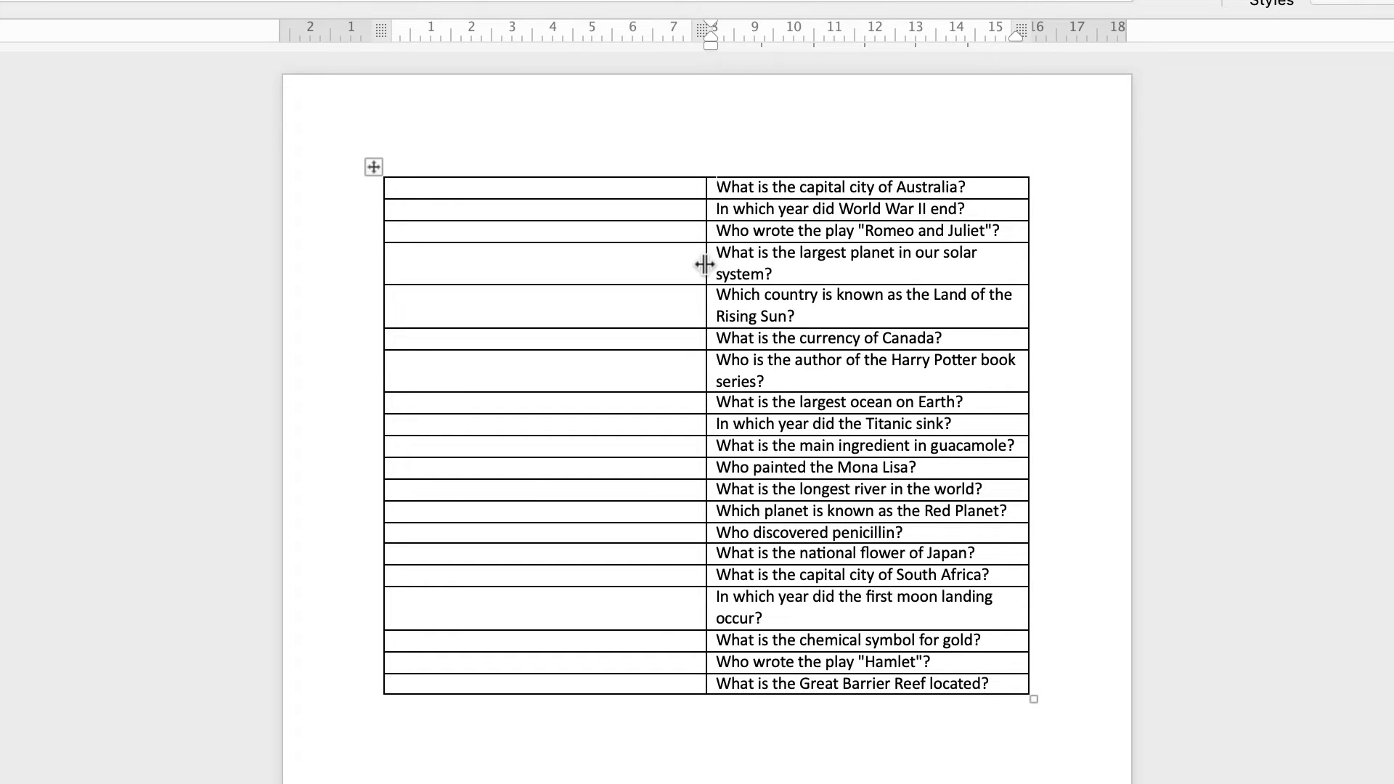
left_click_drag(705, 265, 411, 292)
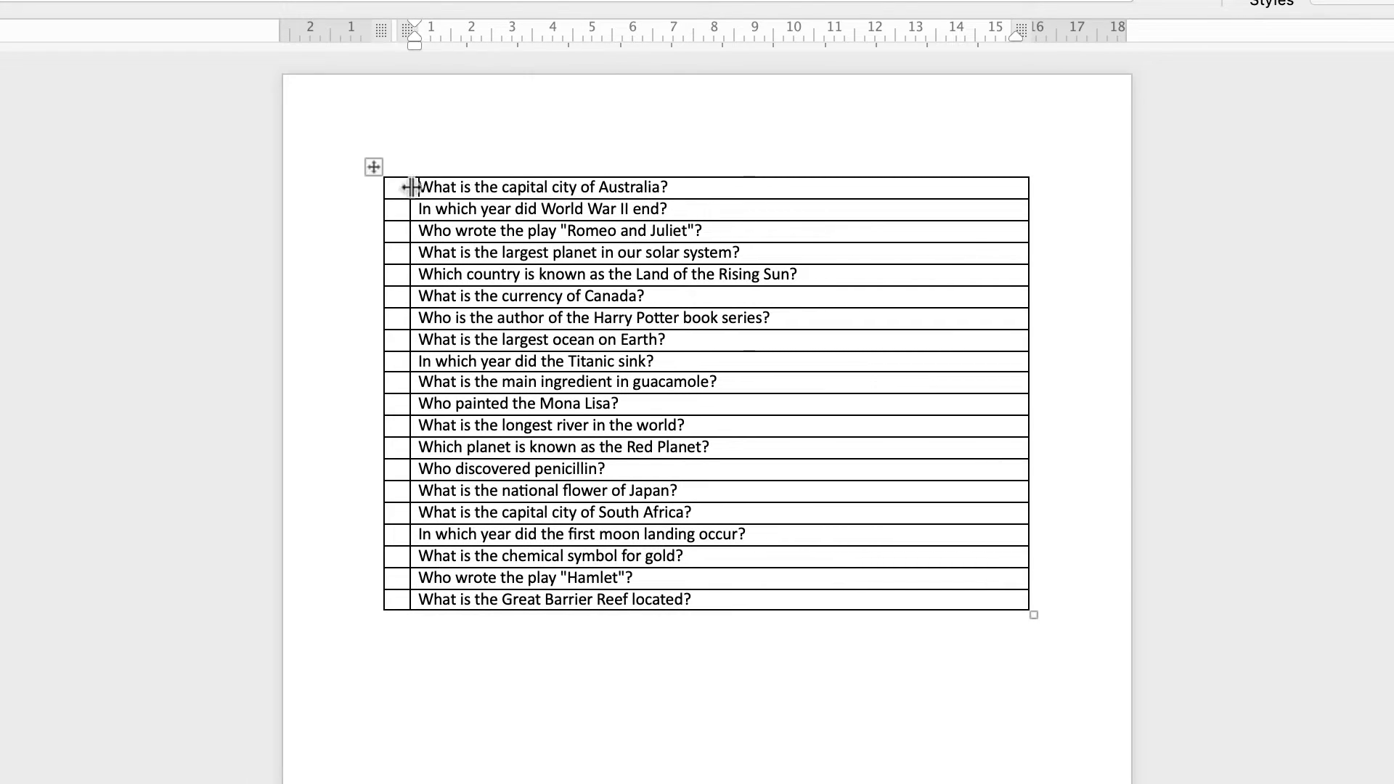
- Insert two blank lines above the table from the first cell
left_click(391, 187)
left_click(399, 188)
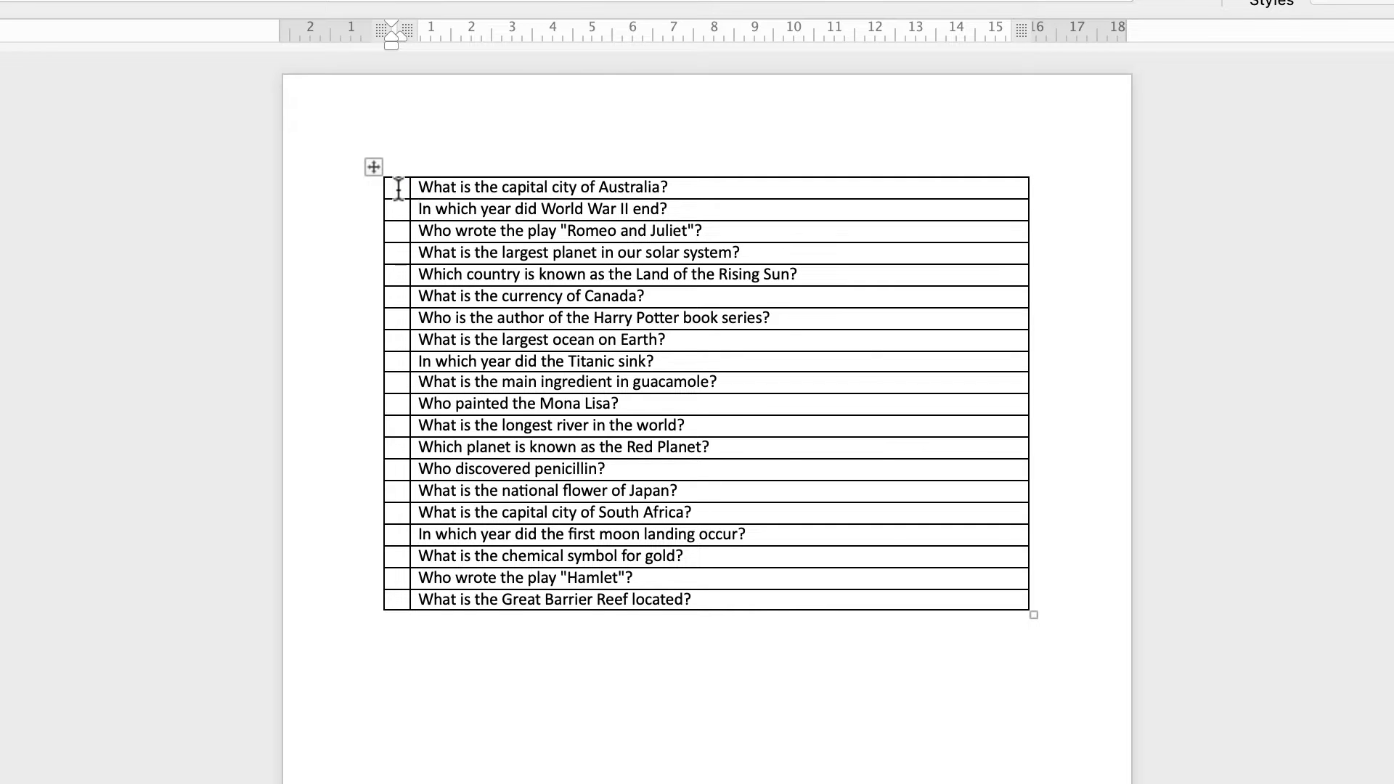
key("Return")
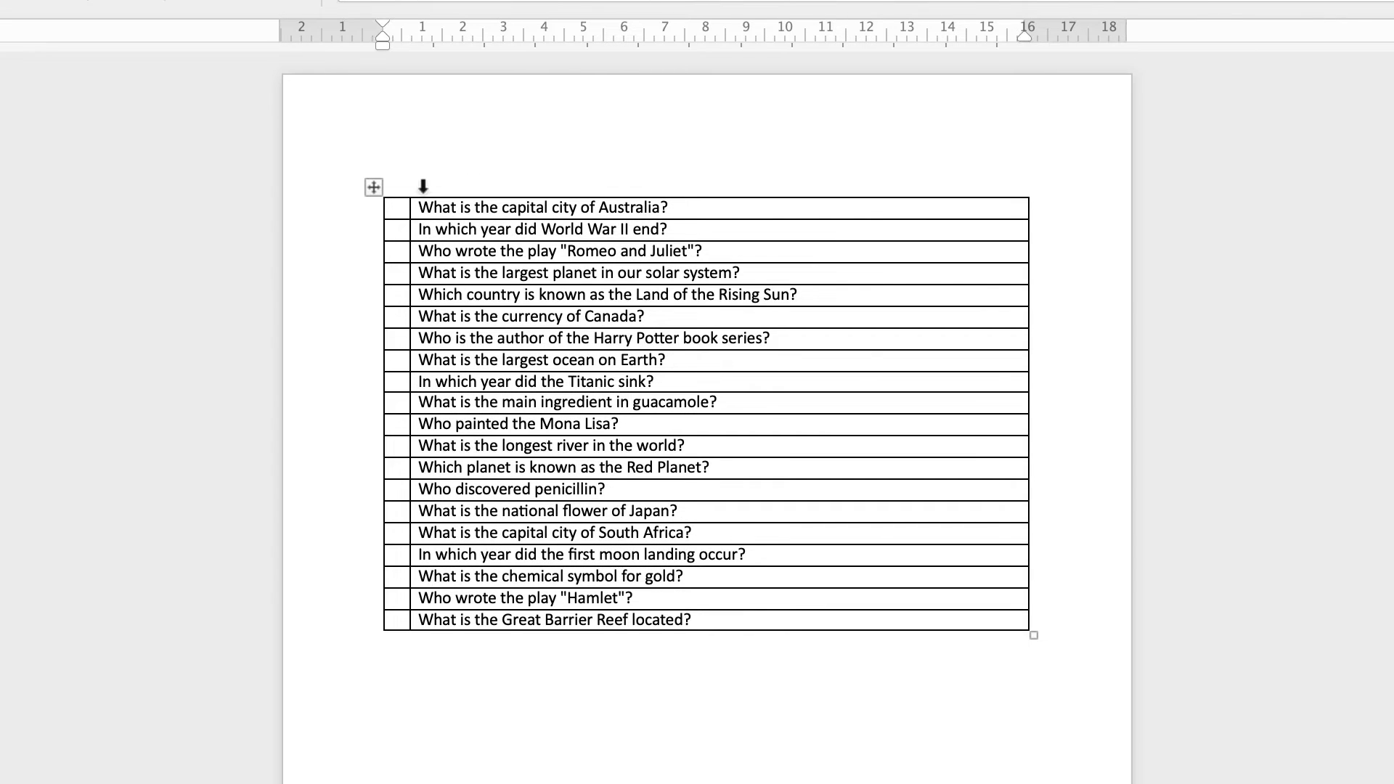
key("Return")
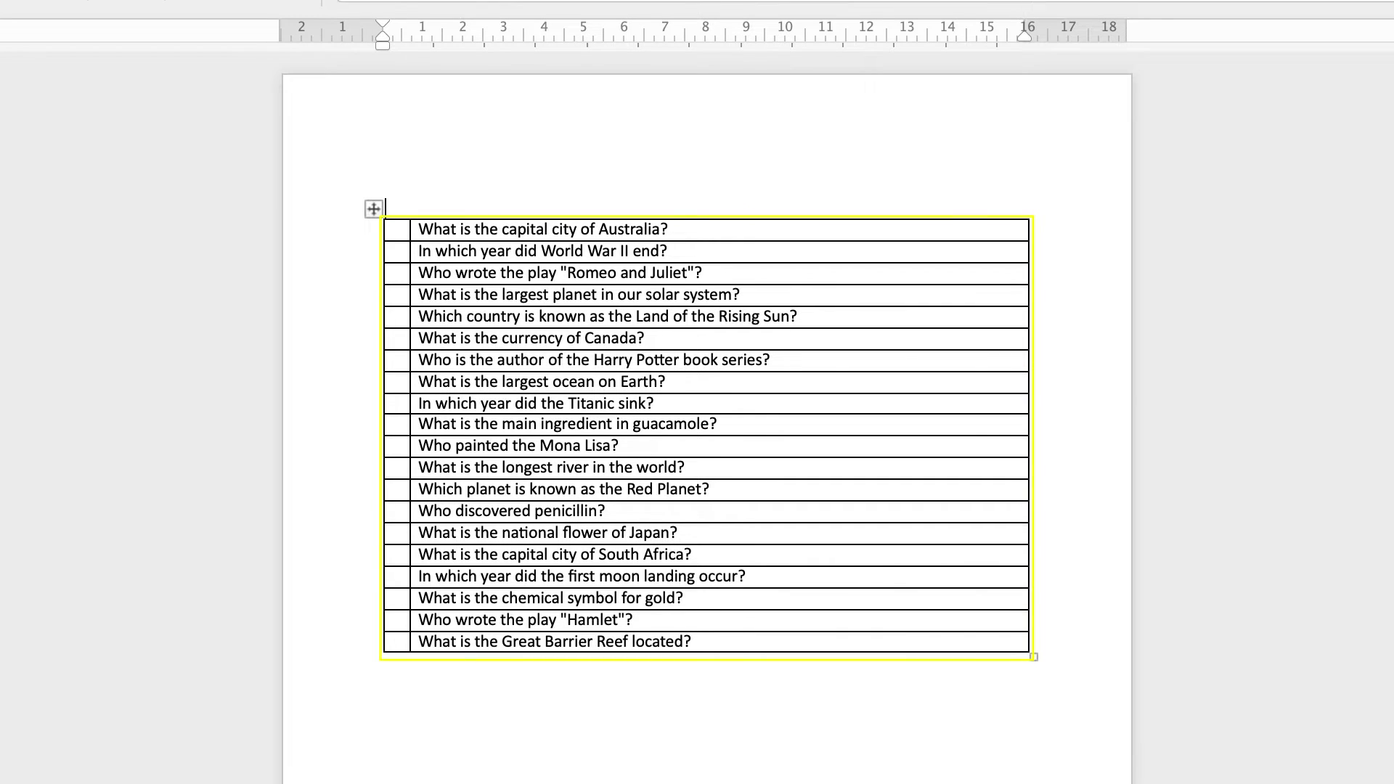
- Set all table rows to 1 cm height and align the questions centre-left
left_click(374, 210)
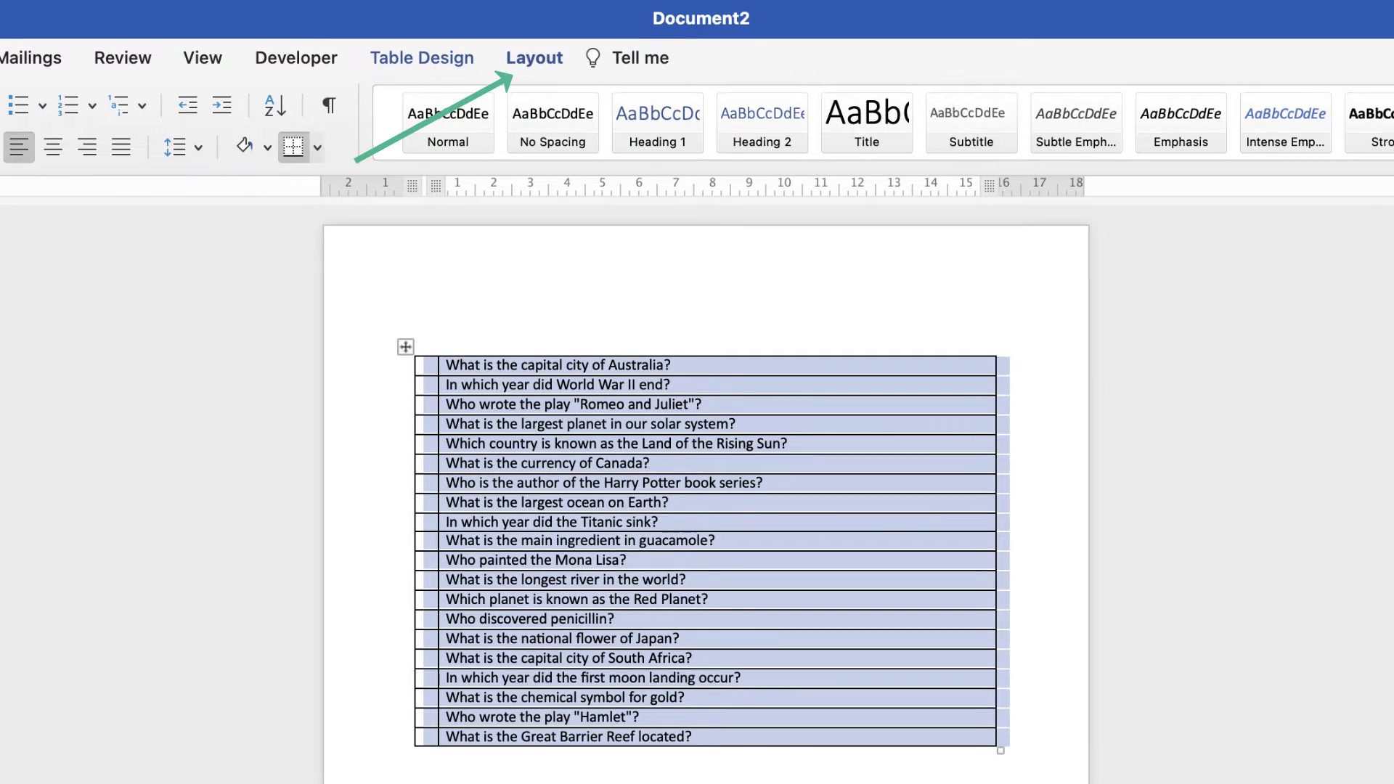
left_click_drag(545, 106, 486, 106)
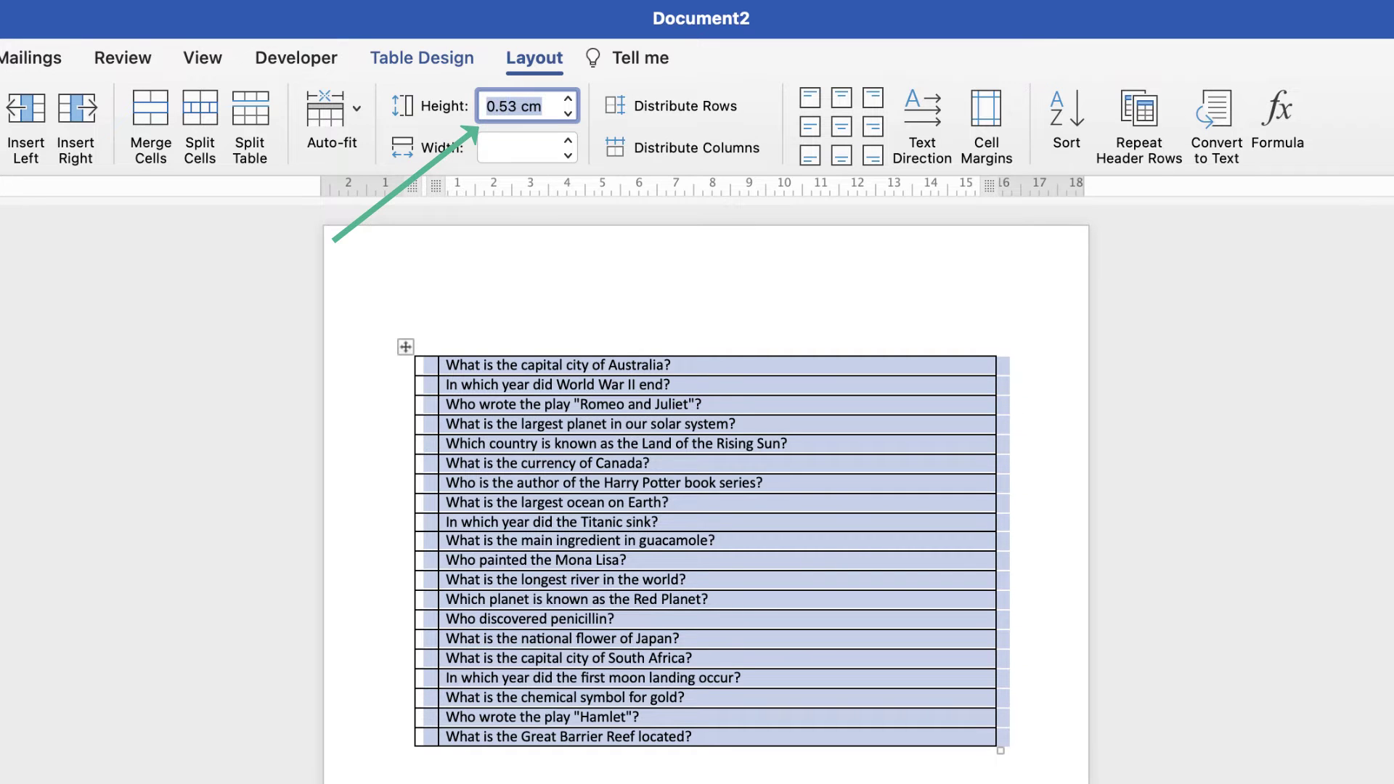
type("1")
key("Return")
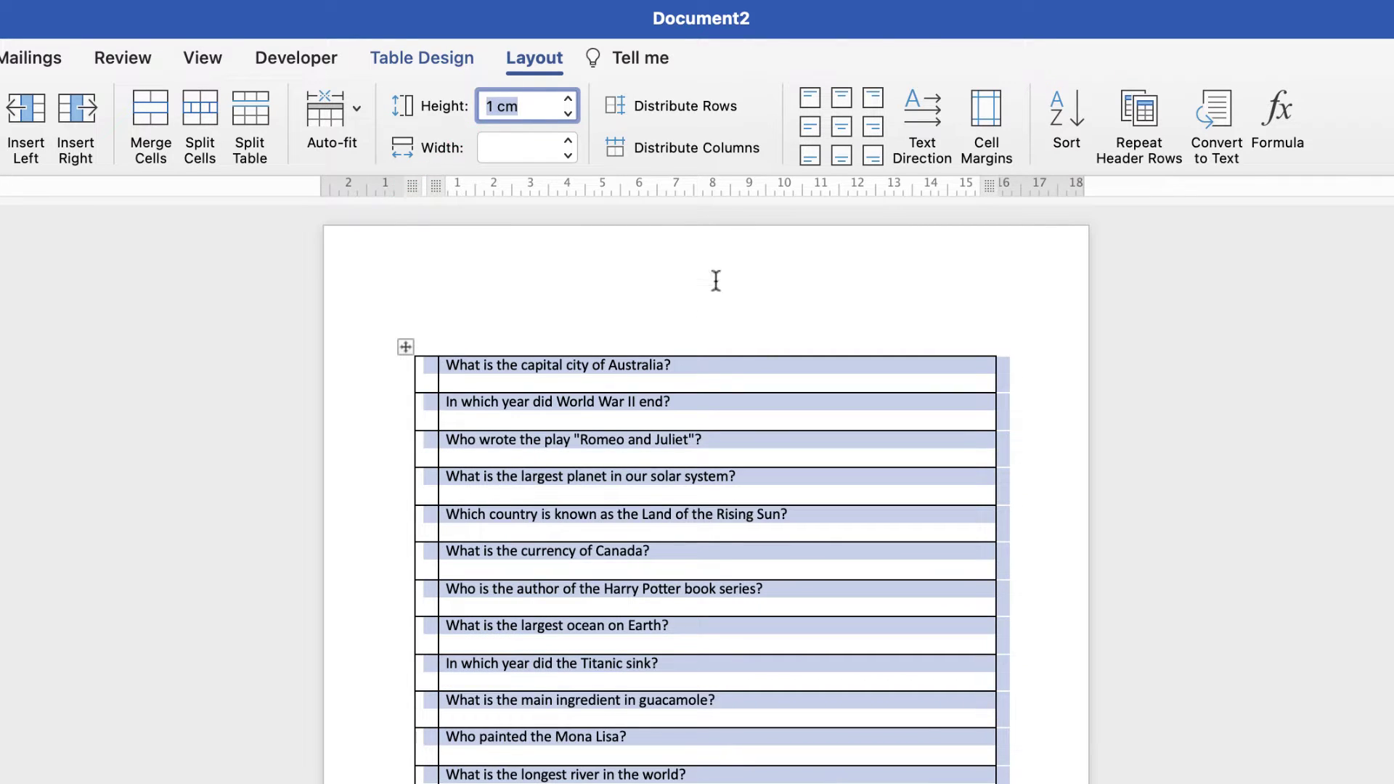
left_click(903, 305)
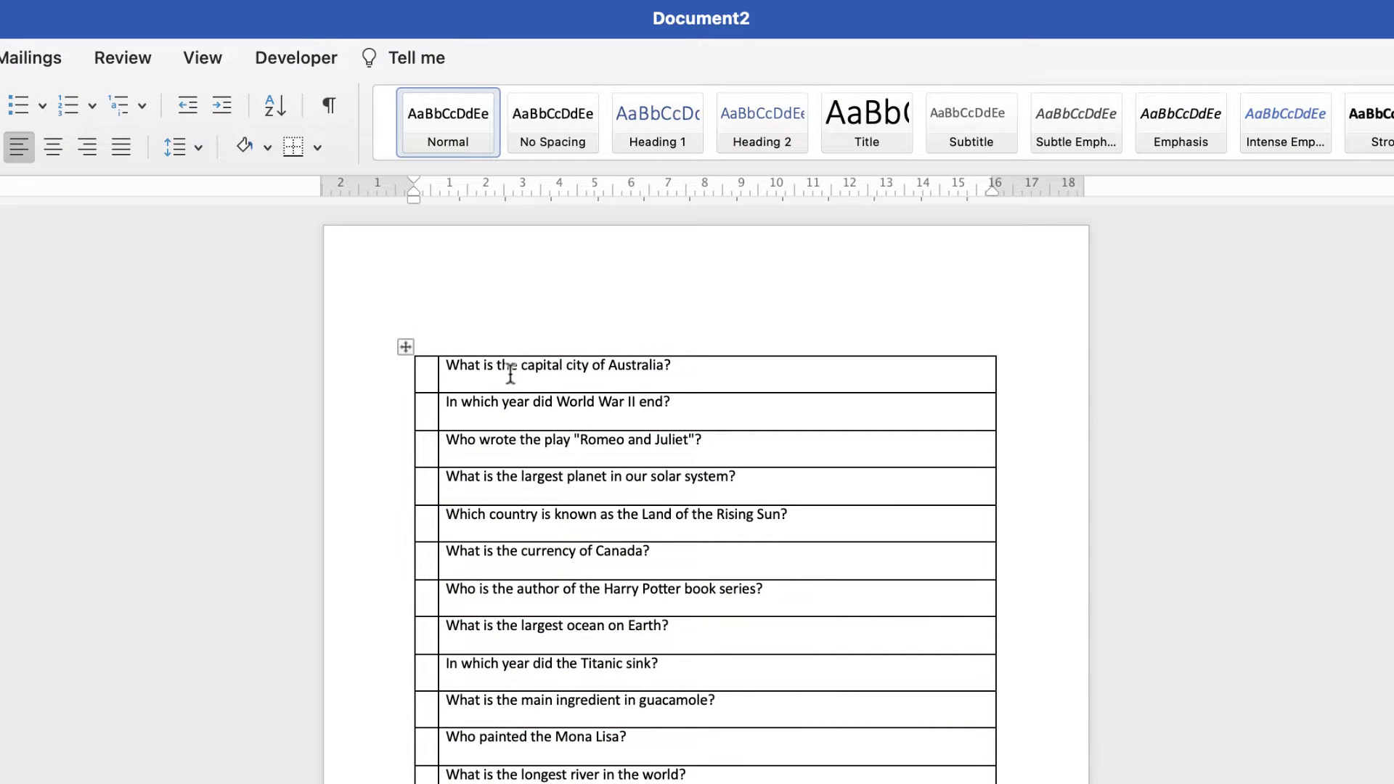
left_click(406, 347)
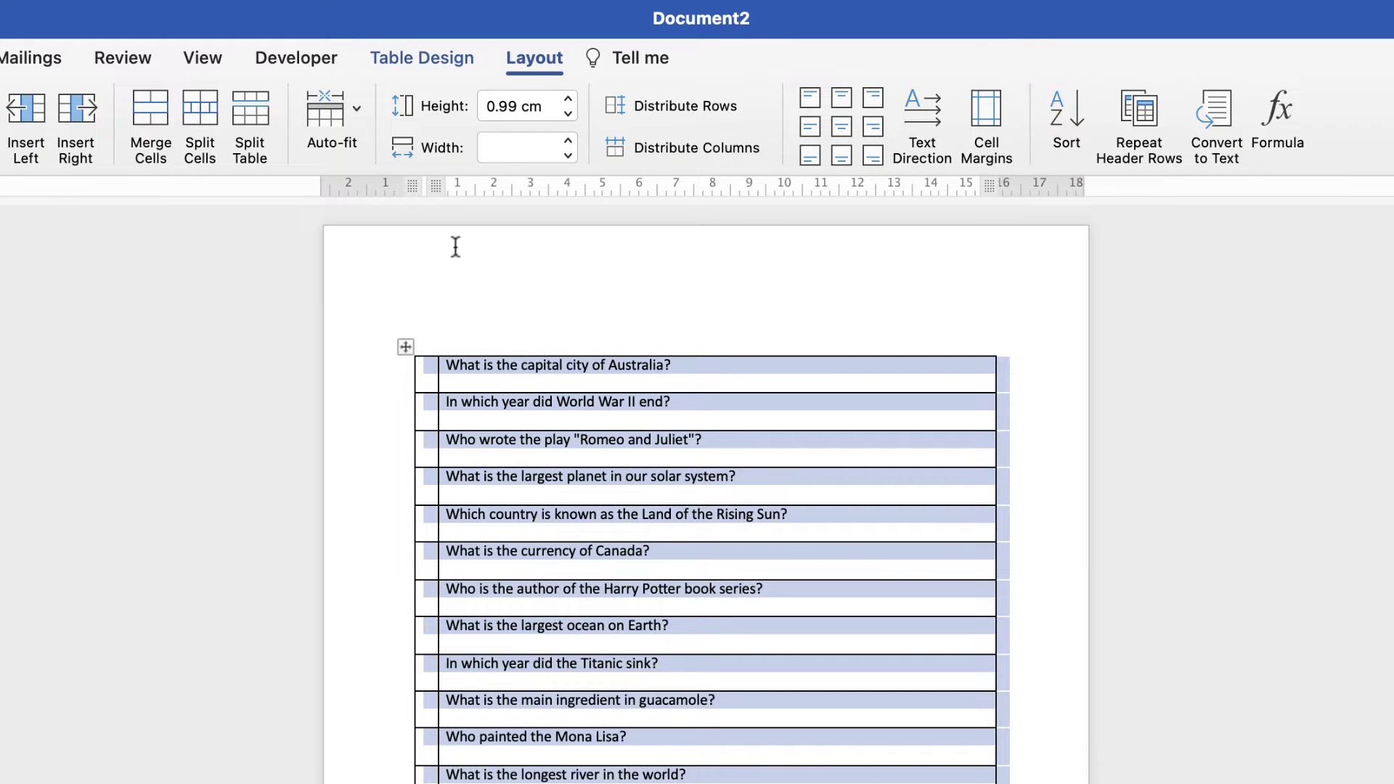
left_click(812, 129)
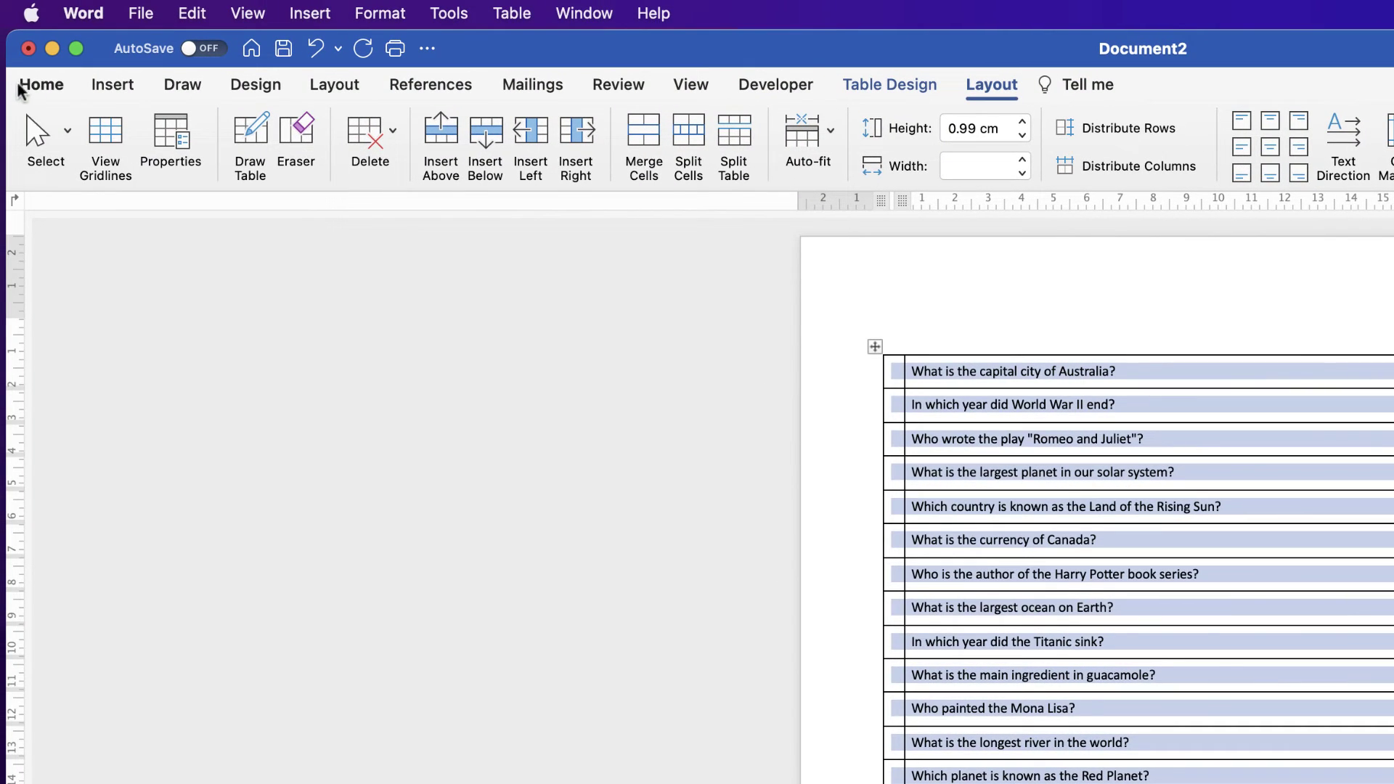
- Increase the table text size to 14 pt
left_click(38, 88)
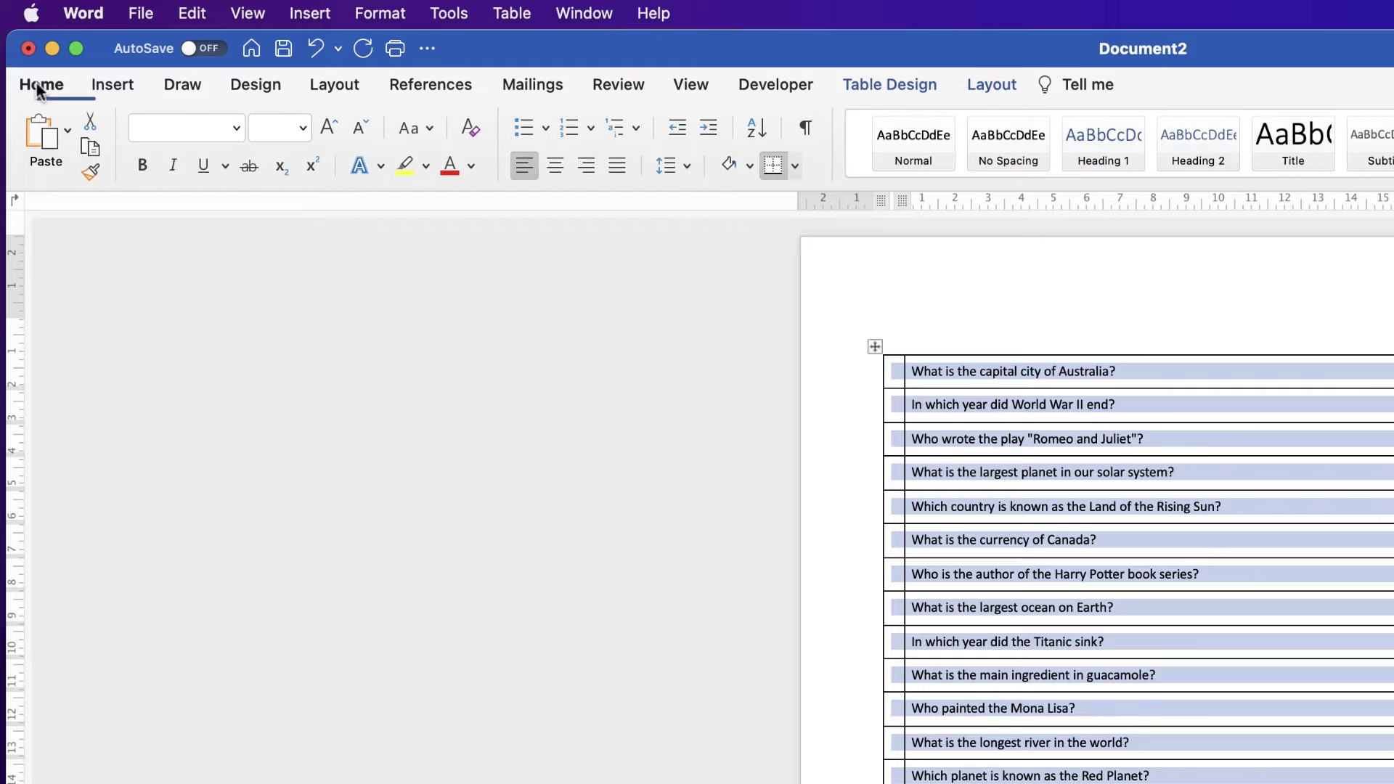
left_click(326, 127)
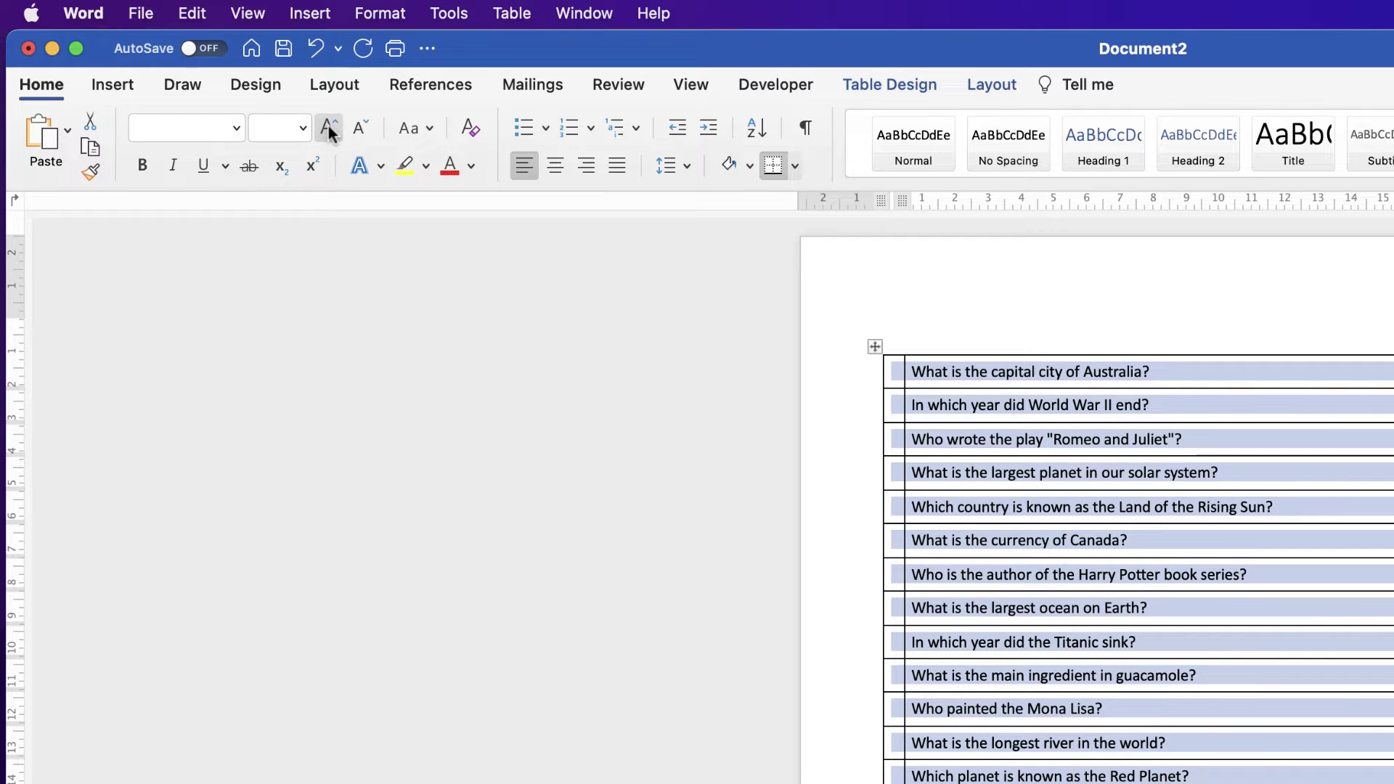
left_click(908, 375)
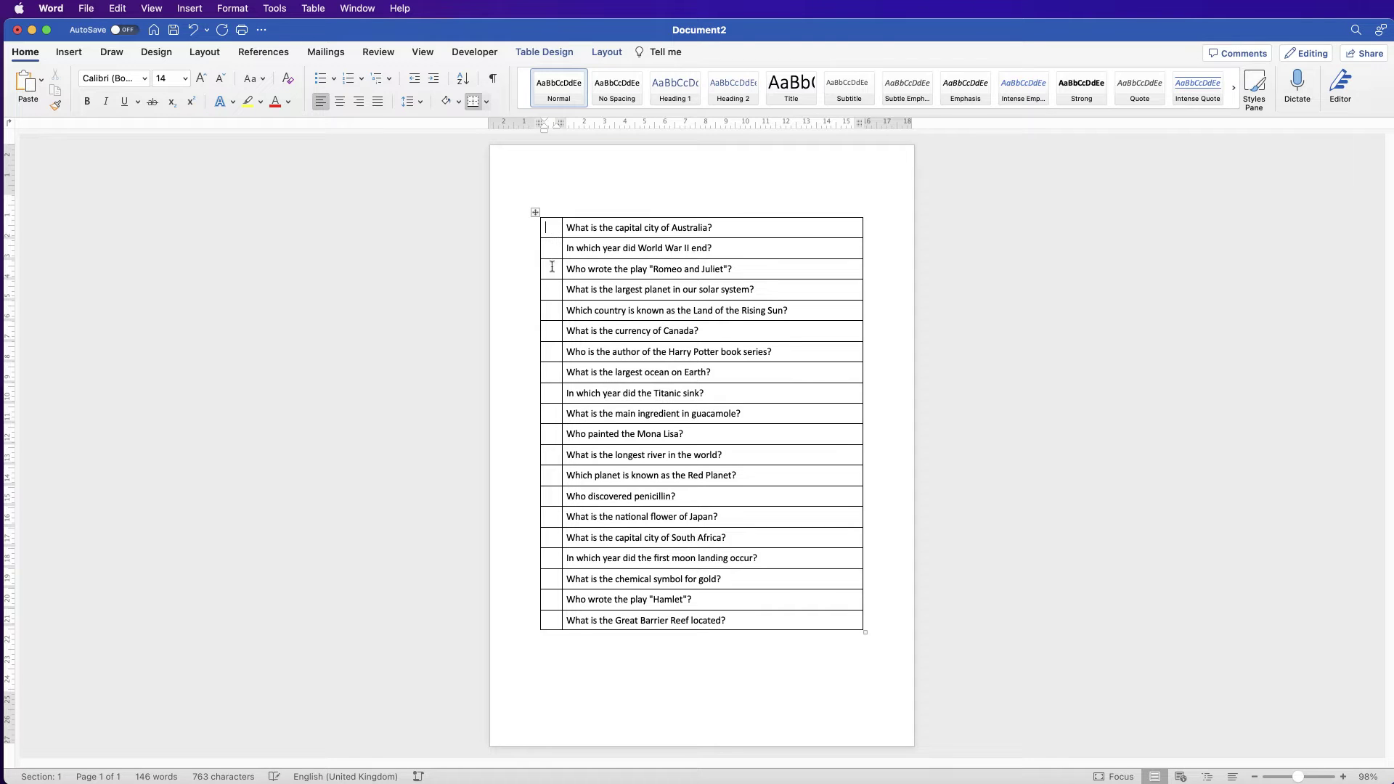
- Number the first column's cells 1 to 20 and select the whole number column
key("1")
key("Down")
key("2")
key("Down")
key("3")
key("Down")
key("4")
key("Down")
key("5")
key("Down")
key("6")
key("Down")
key("7")
key("Down")
key("8")
key("Down")
key("9")
key("Down")
key("1")
key("0")
key("Down")
key("1")
key("1")
key("Down")
key("1")
key("2")
key("Down")
key("1")
key("3")
key("Down")
key("1")
key("4")
key("Down")
key("1")
key("5")
key("Down")
key("1")
key("6")
key("Down")
left_click_drag(552, 227, 551, 618)
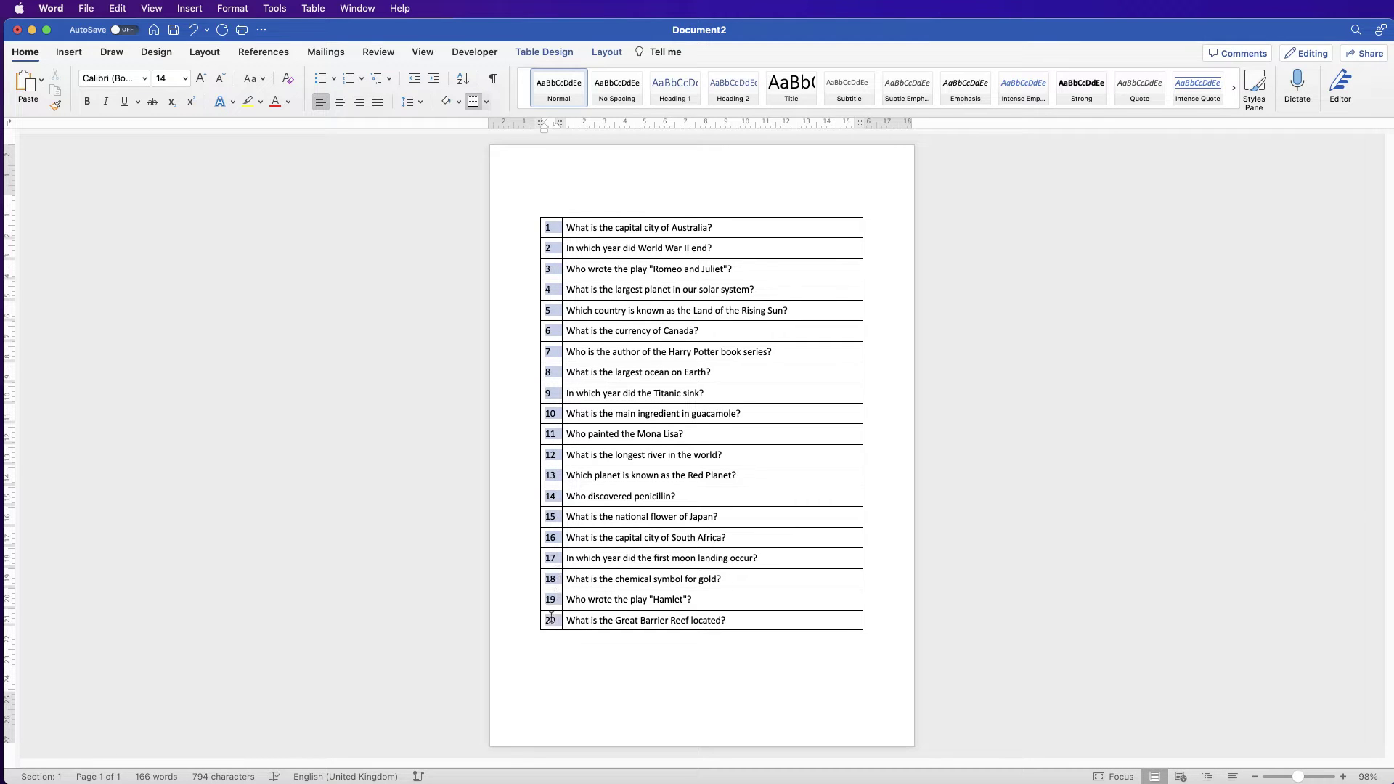
- Apply Align Centre to the numbers 1–20 in the first column
left_click(610, 54)
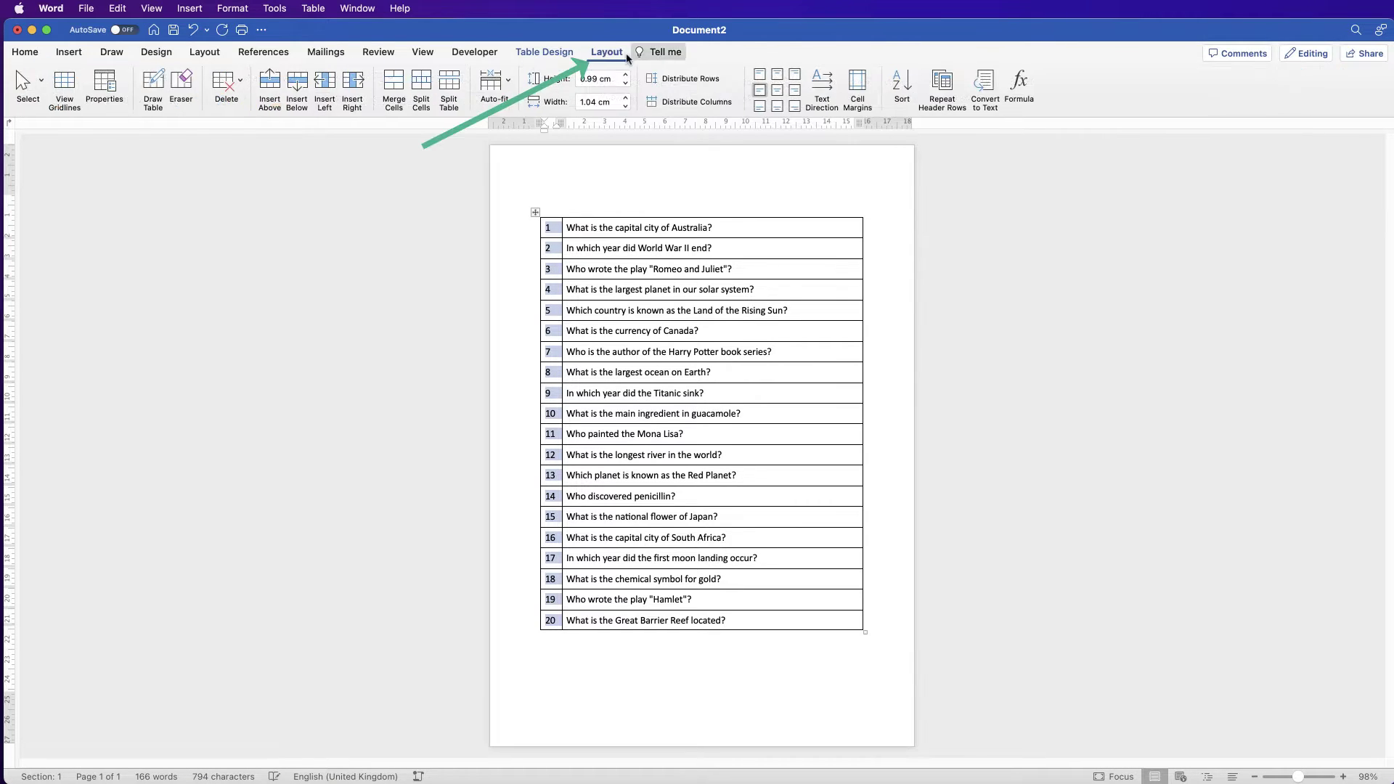
left_click(778, 93)
left_click(715, 228)
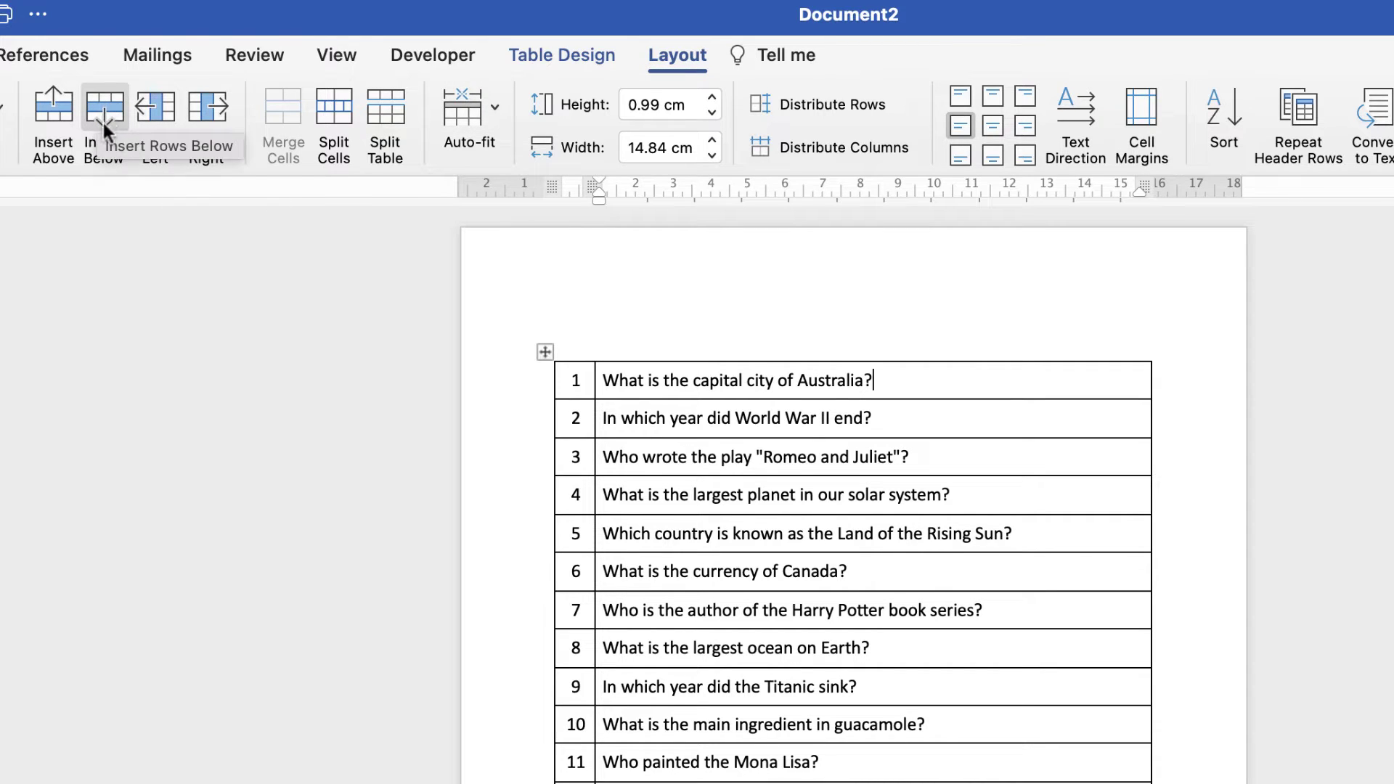
- Insert an empty row below each of questions 1 to 14, repeating Insert Below with Cmd+Y
left_click(104, 112)
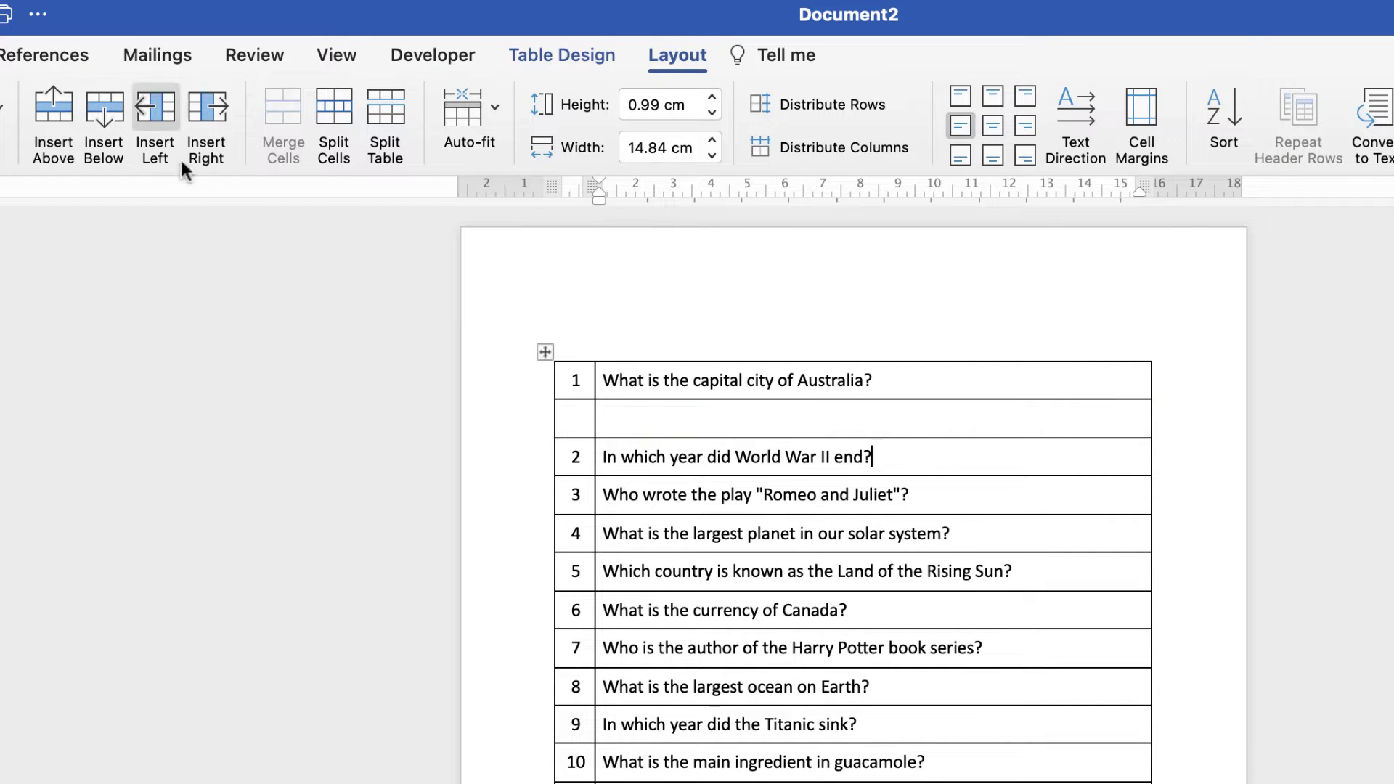
left_click(104, 116)
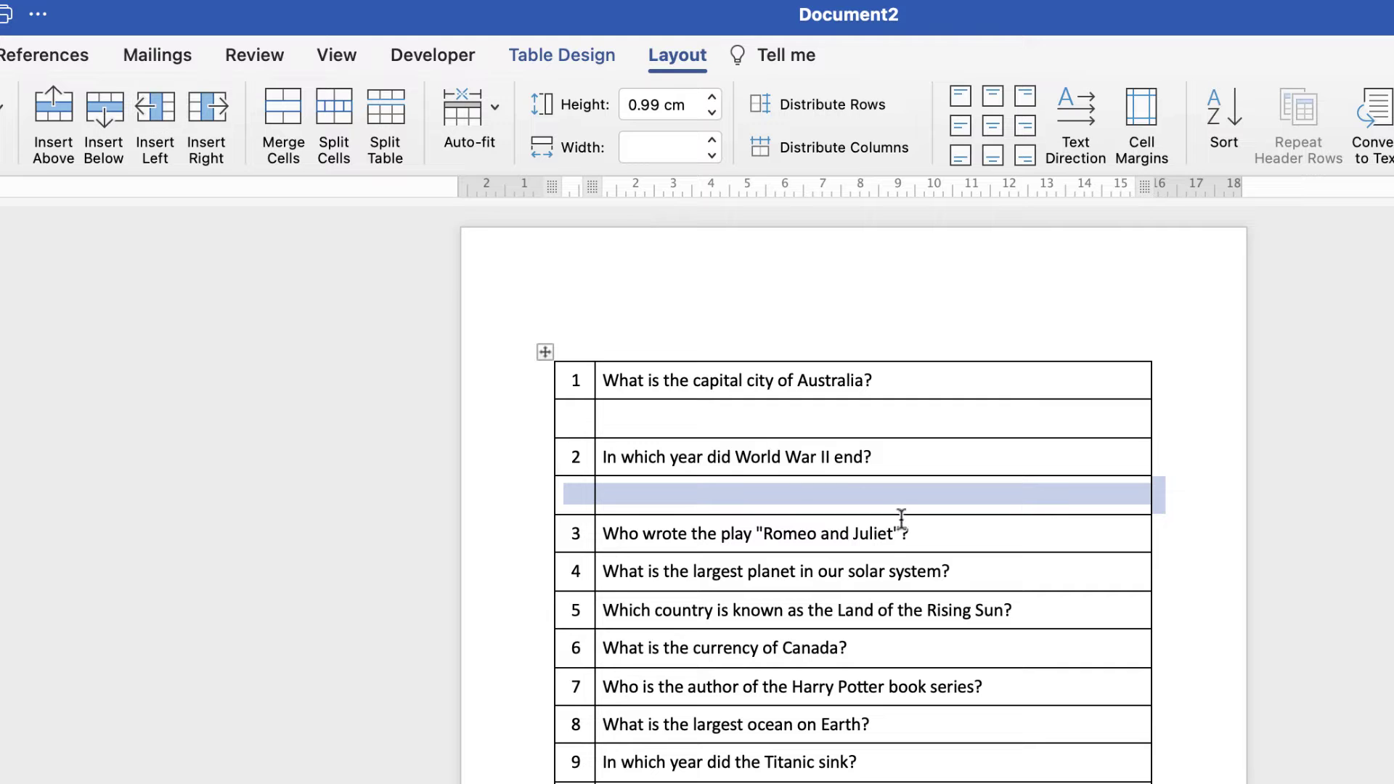
left_click(931, 538)
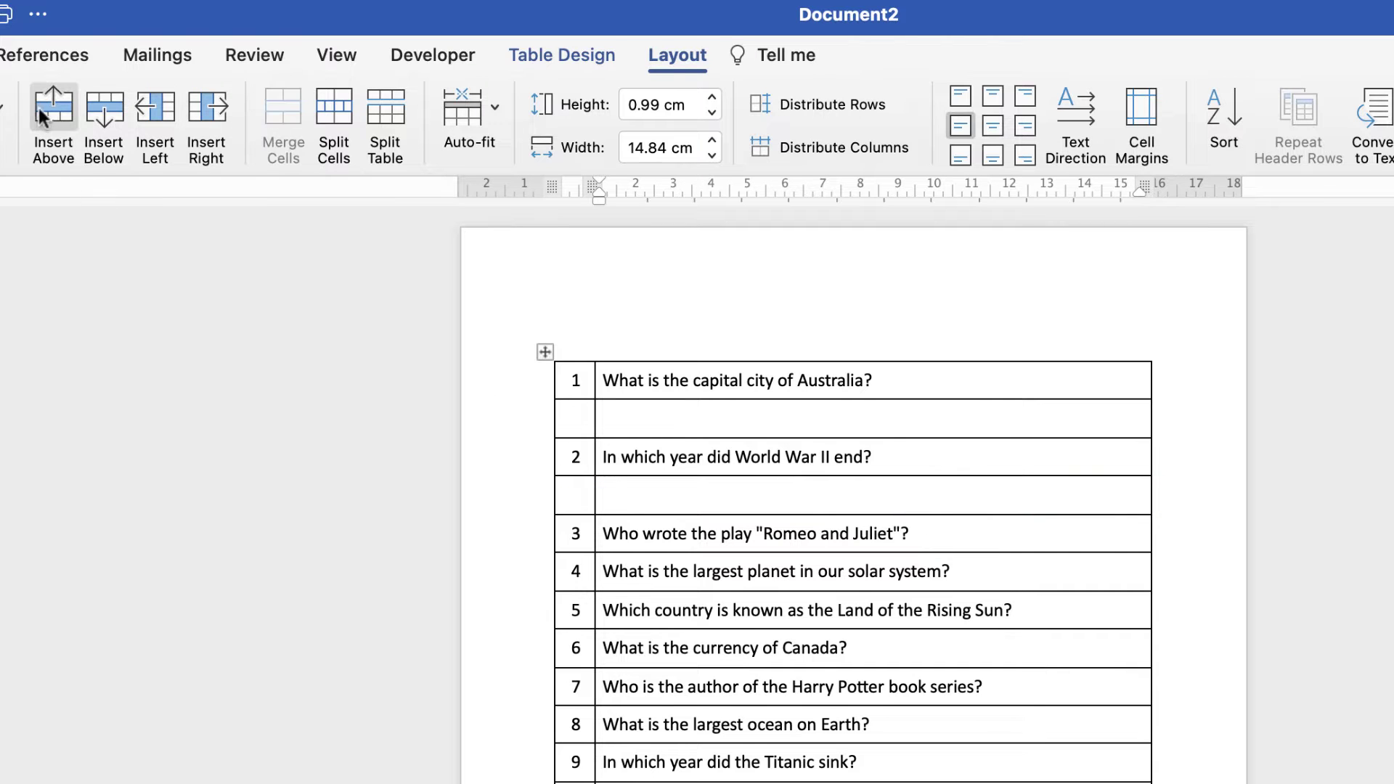
left_click(98, 107)
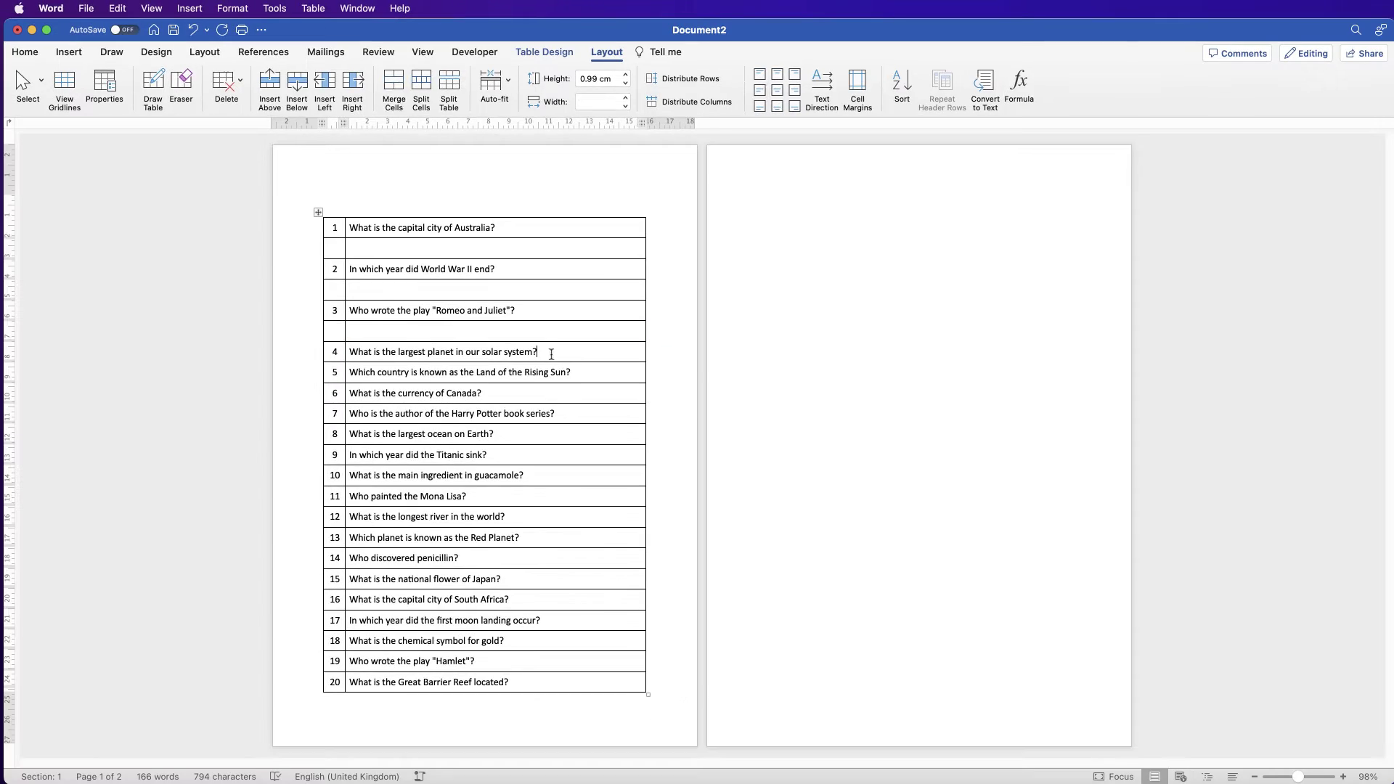
key("Down")
key("super+y")
key("Down")
key("super+y")
key("Down")
key("super+y")
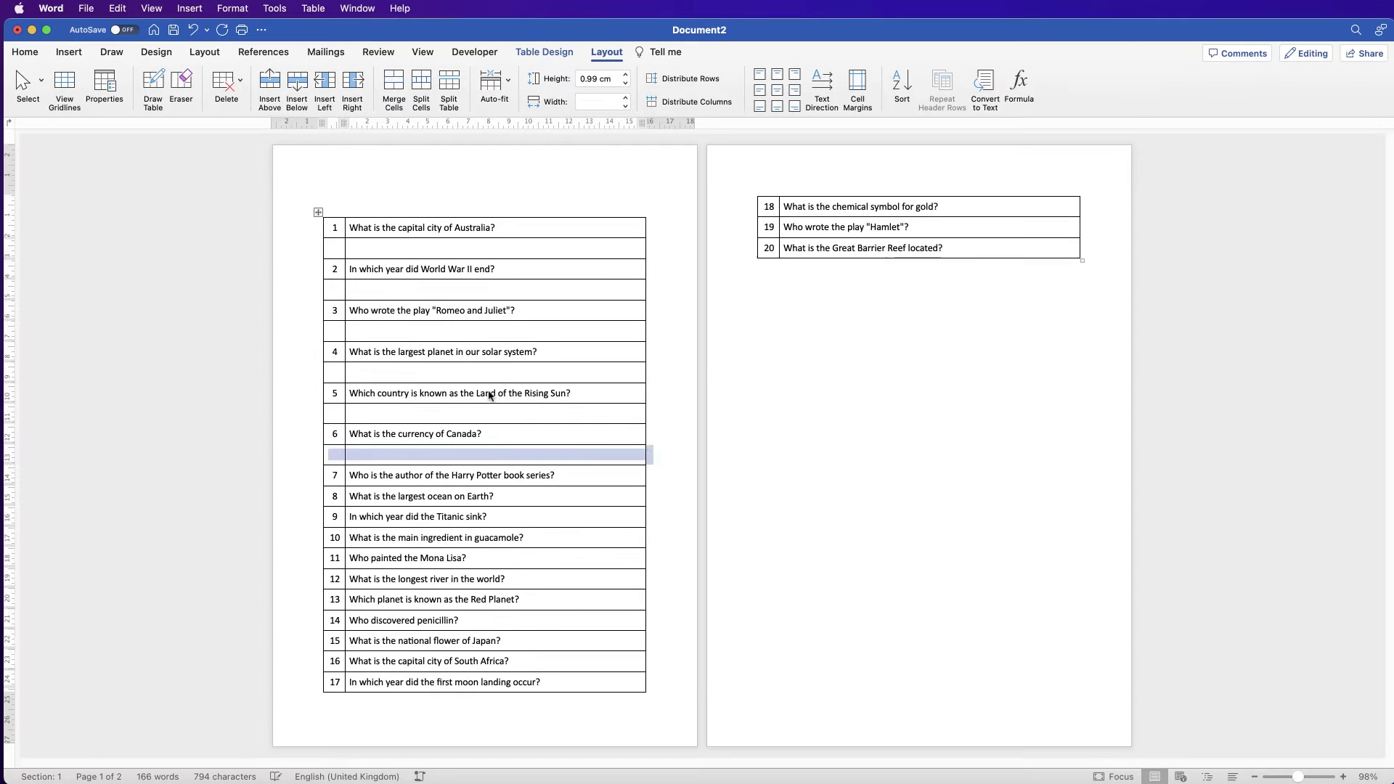
key("Down")
key("super+y")
key("Down")
key("super+y")
key("Down")
key("super+y")
key("Down")
key("super+y")
key("Down")
key("super+y")
key("Down")
key("super+y")
key("Down")
key("super+y")
key("Down")
key("super+y")
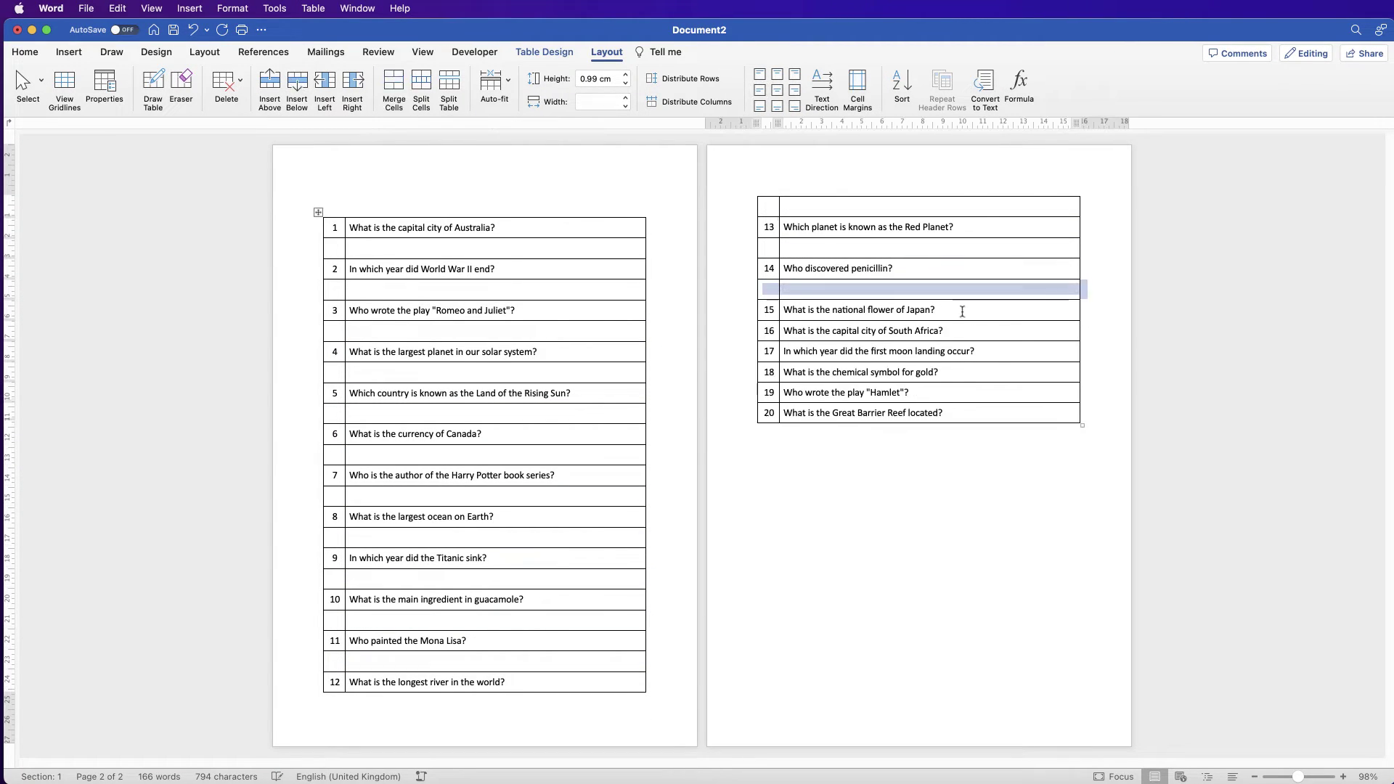
key("Down")
key("super+y")
key("Down")
key("super+y")
key("Down")
key("super+y")
key("Down")
key("super+y")
key("Down")
key("super+y")
key("Down")
key("super+y")
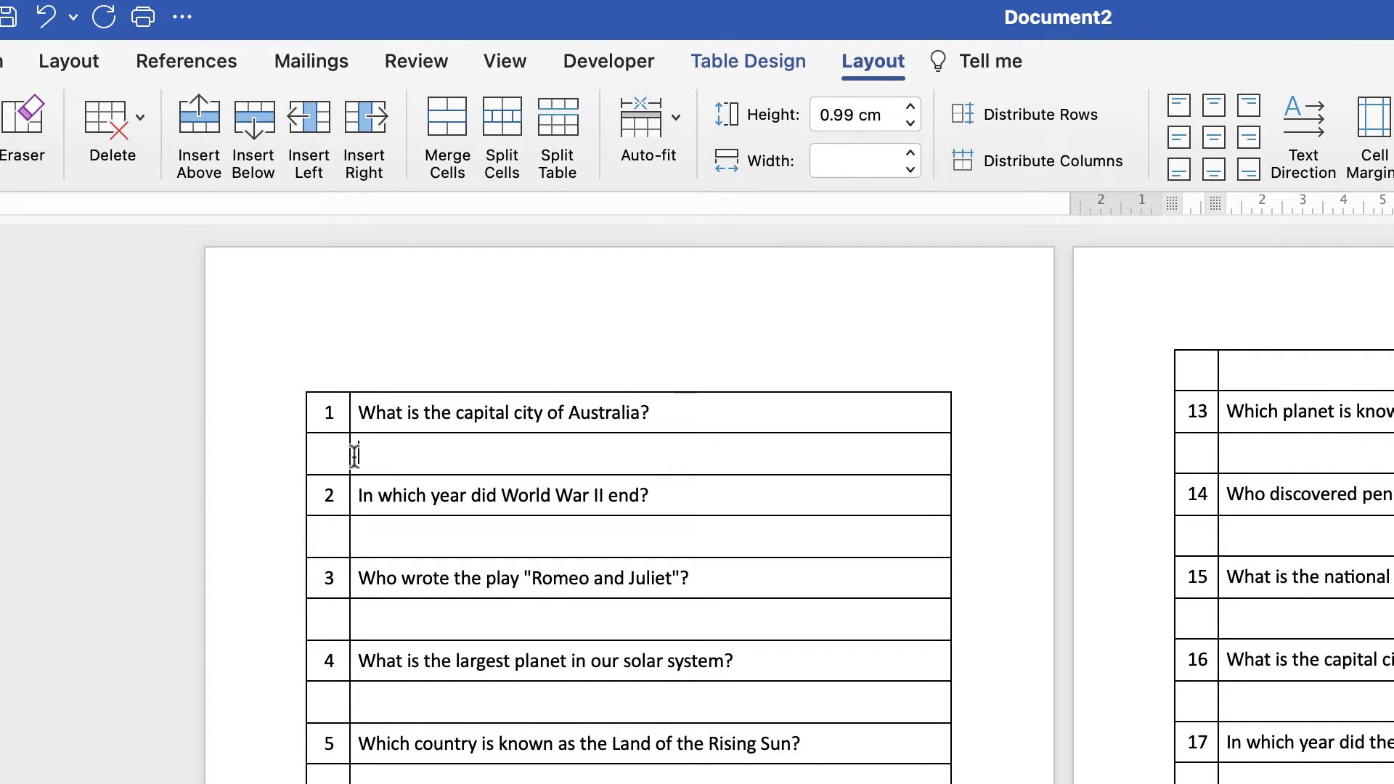
- Merge the empty row under question 1 into one cell, then select the row under question 2
left_click_drag(359, 452, 340, 456)
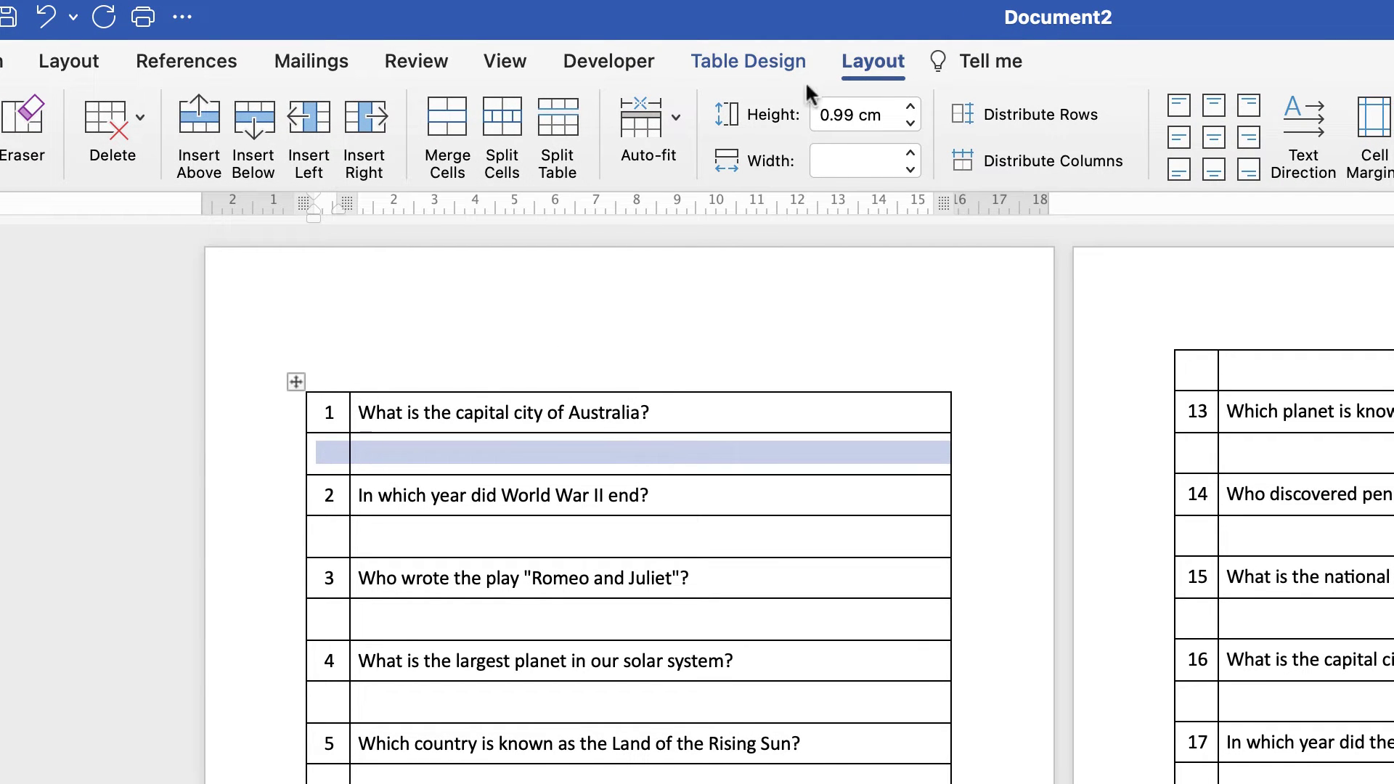
left_click(446, 119)
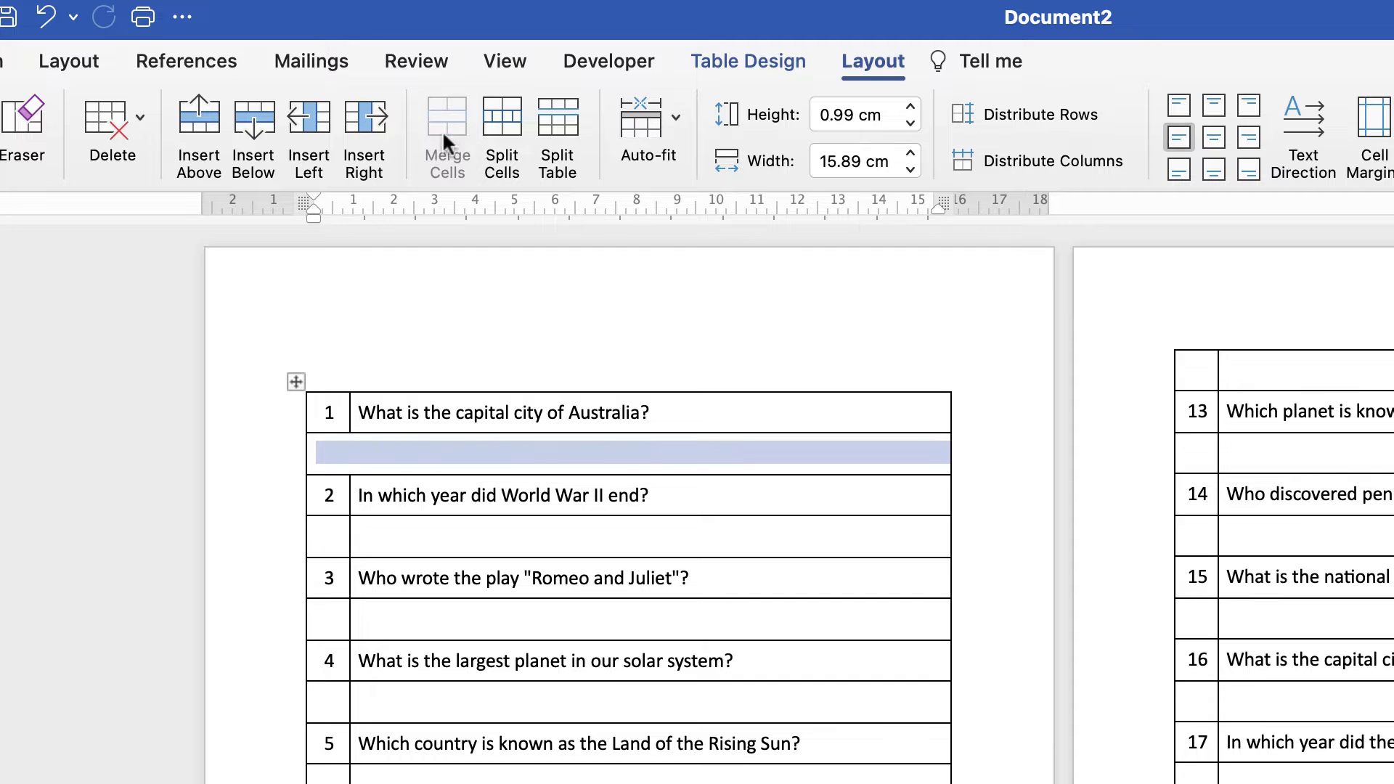
left_click_drag(364, 535, 352, 544)
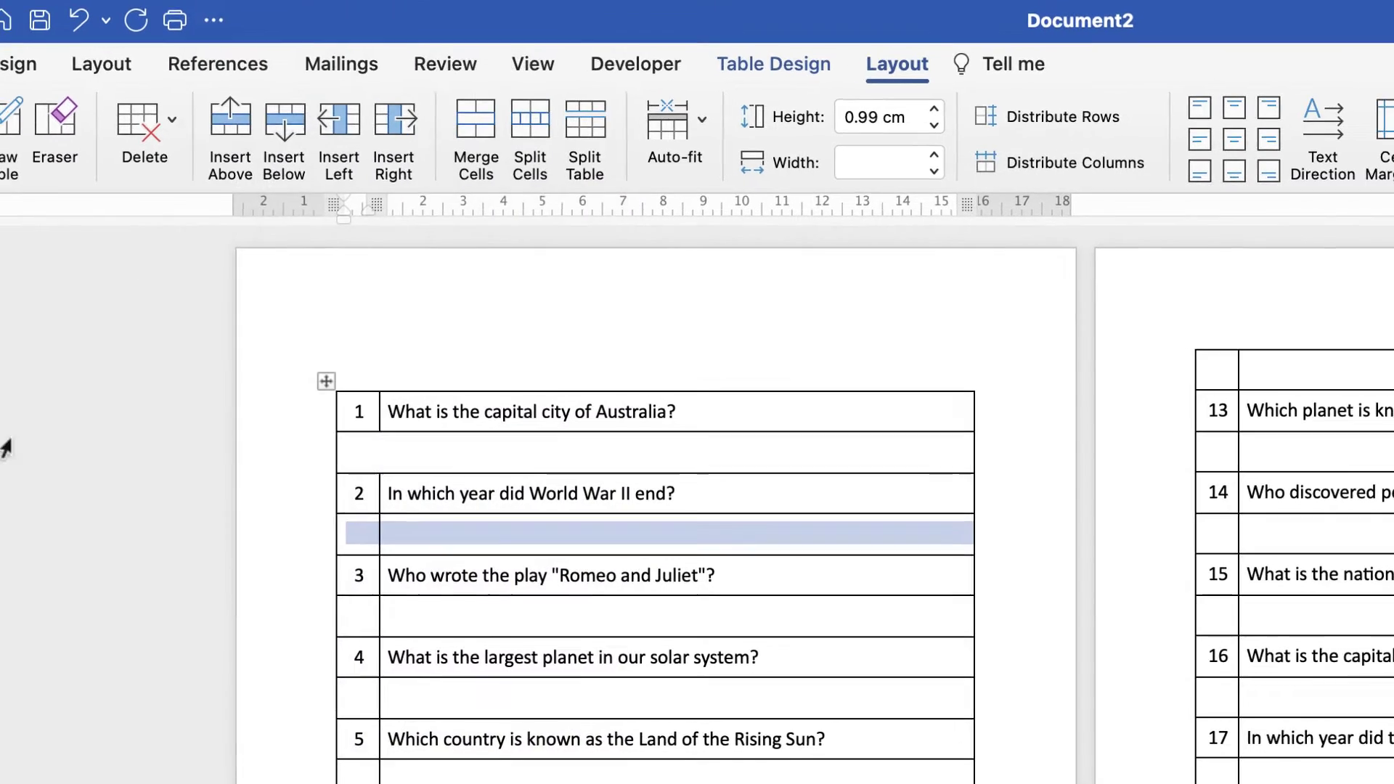
- Assign the Command+R shortcut to the TableMergeCells command in Customise Keyboard
left_click(502, 10)
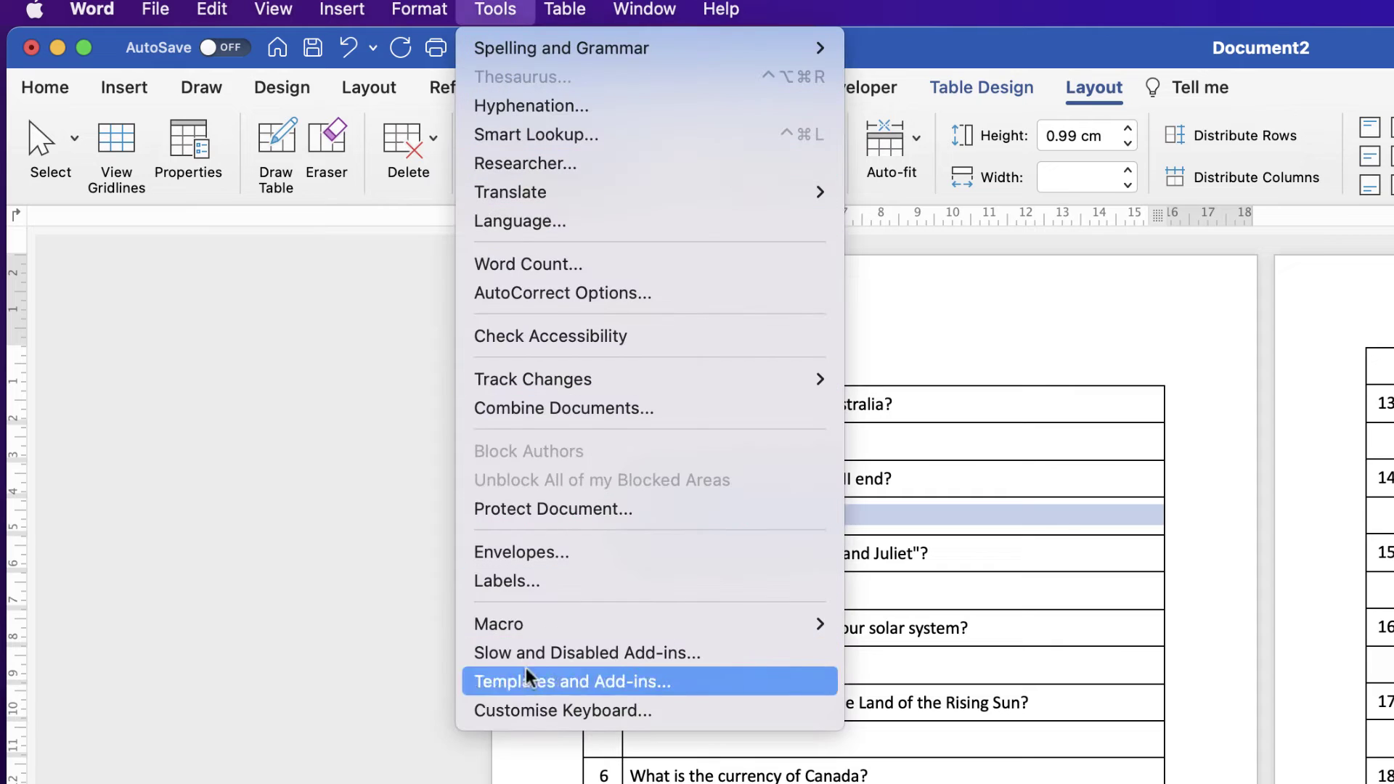
left_click(521, 709)
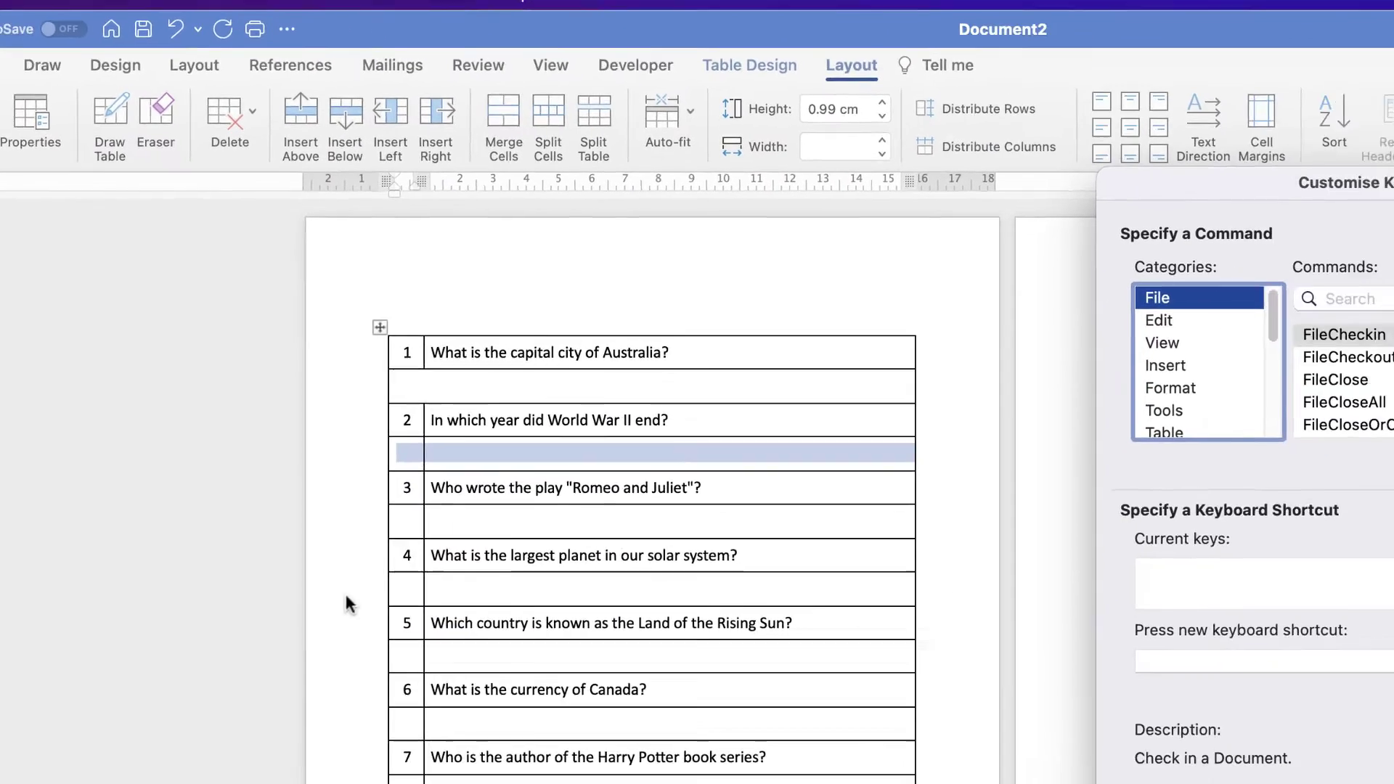
scroll(1169, 341, "down", 3)
left_click(1164, 433)
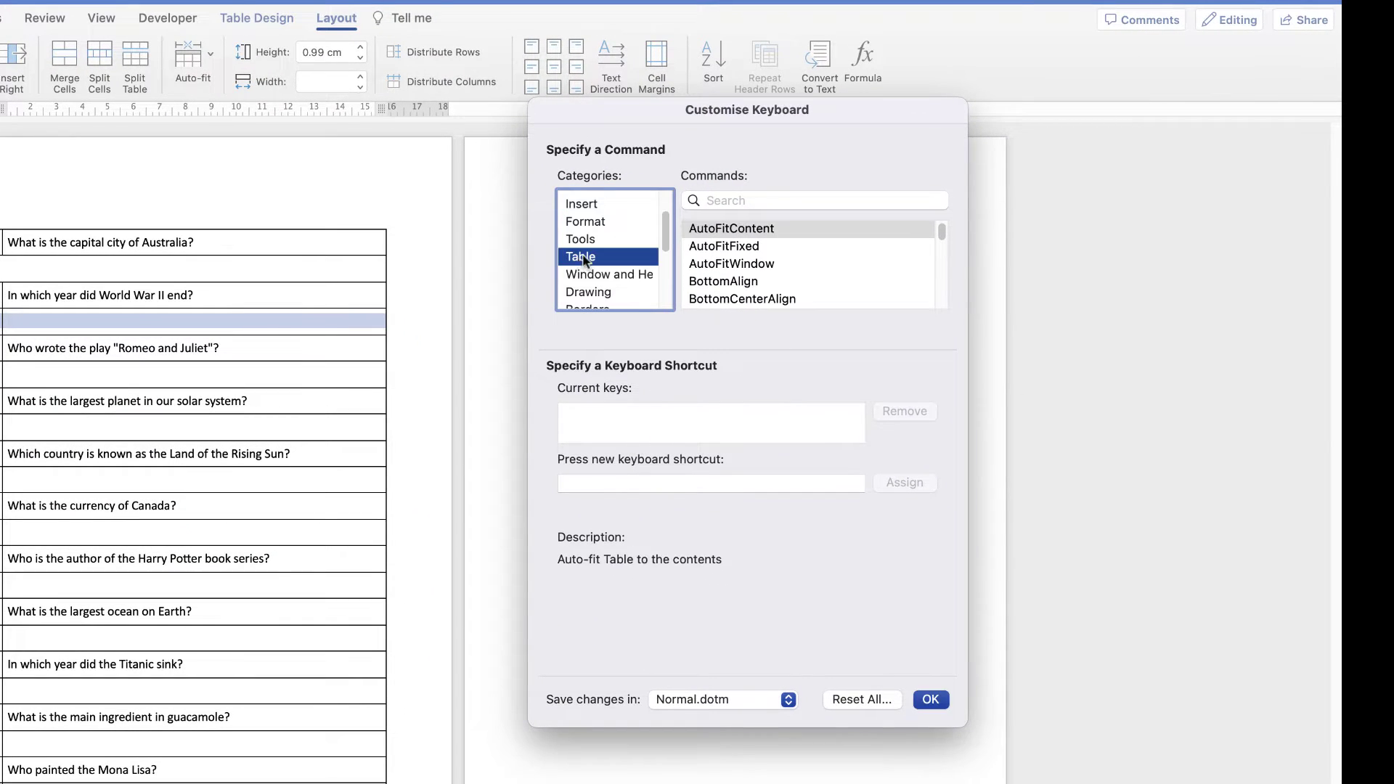
left_click(725, 202)
type("MERGE")
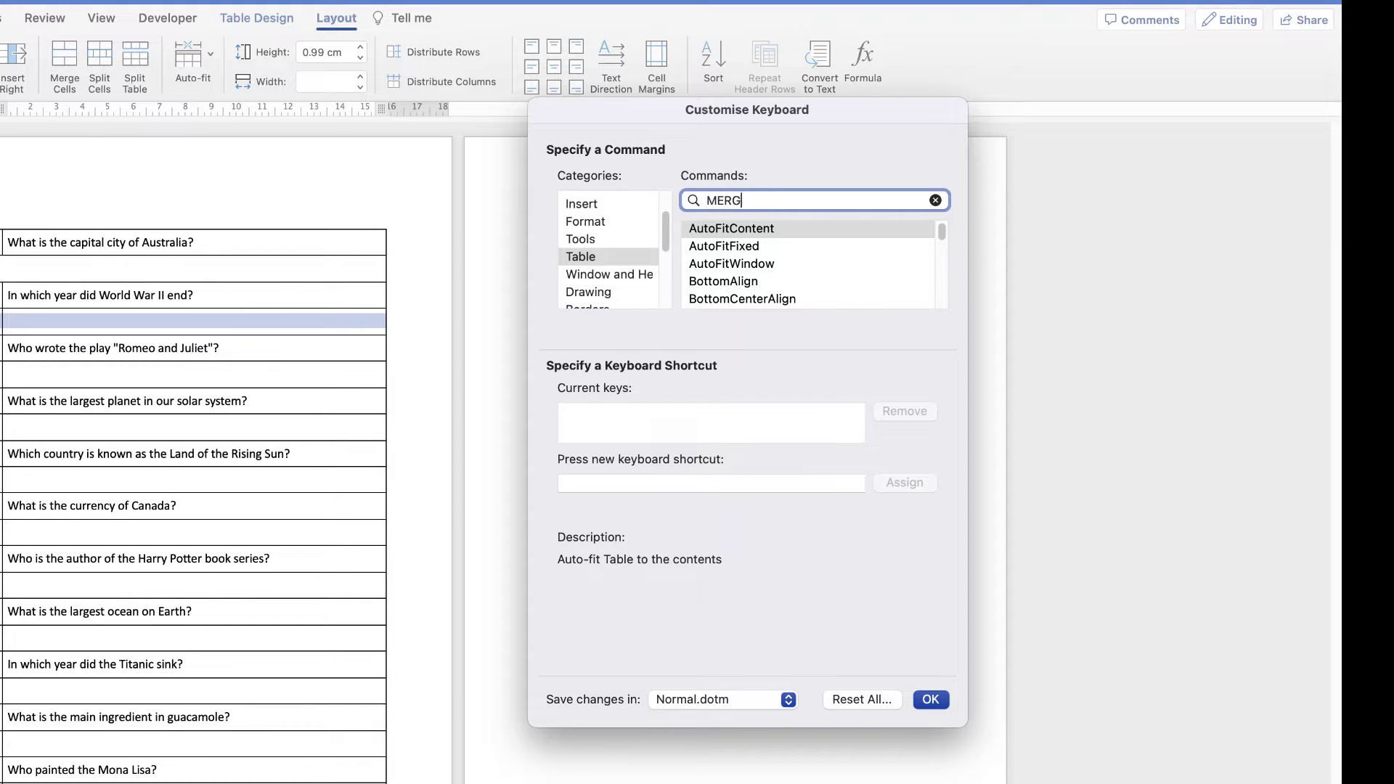
left_click(706, 247)
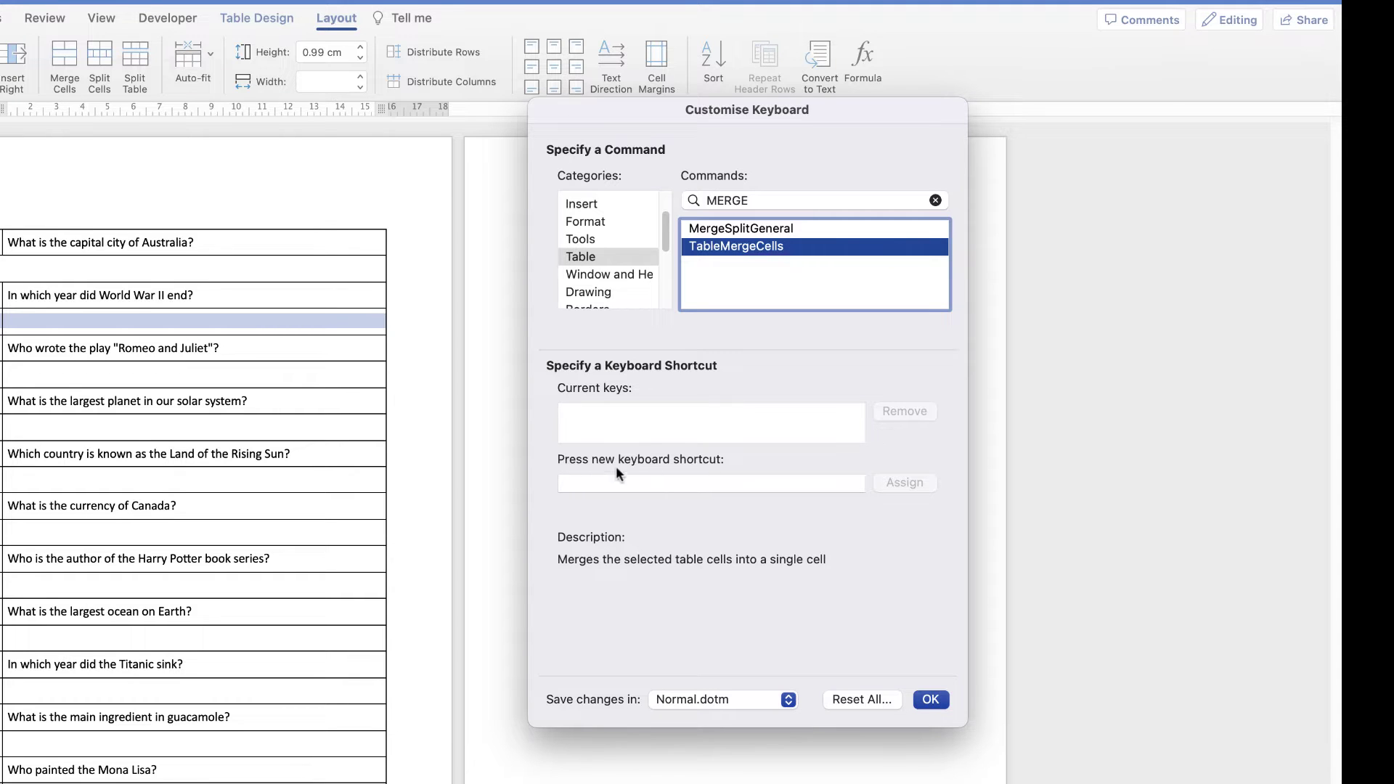
left_click(573, 486)
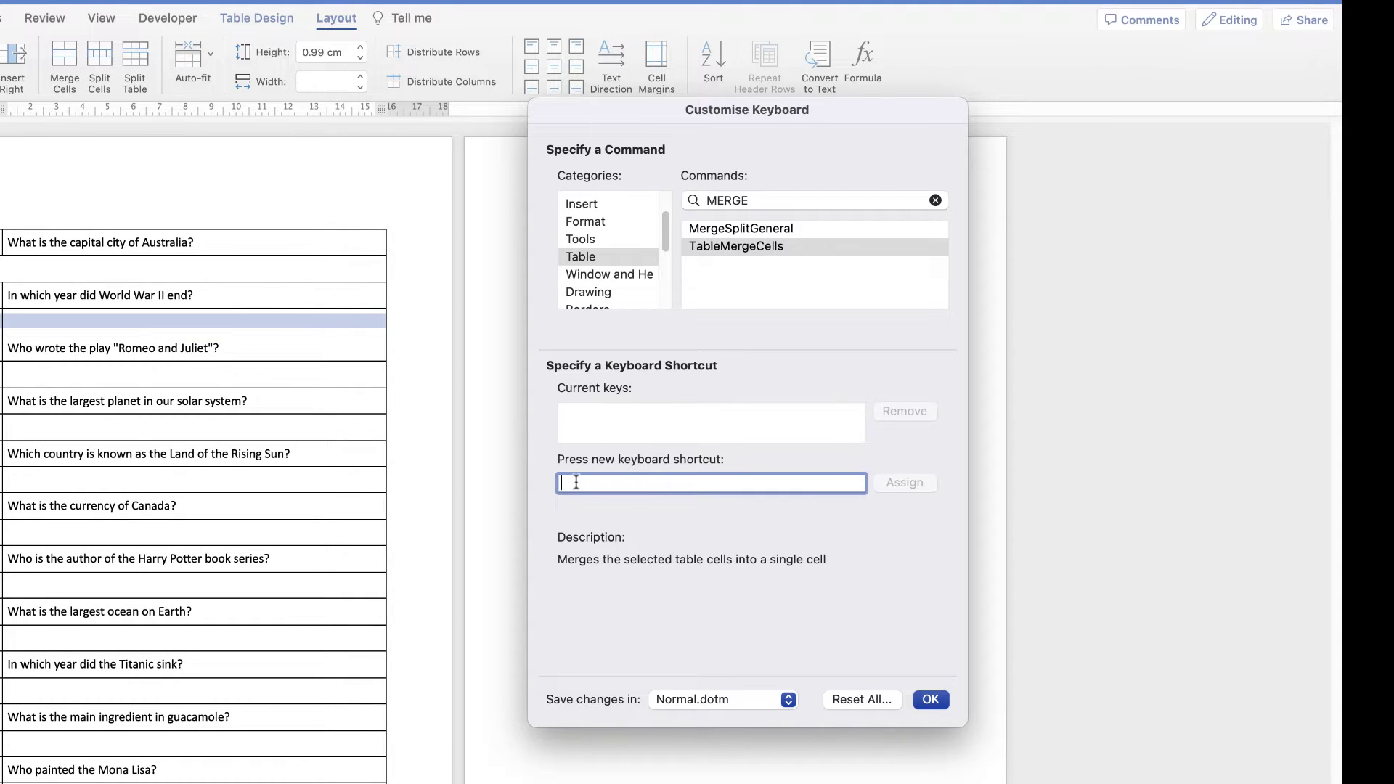
key("super+r")
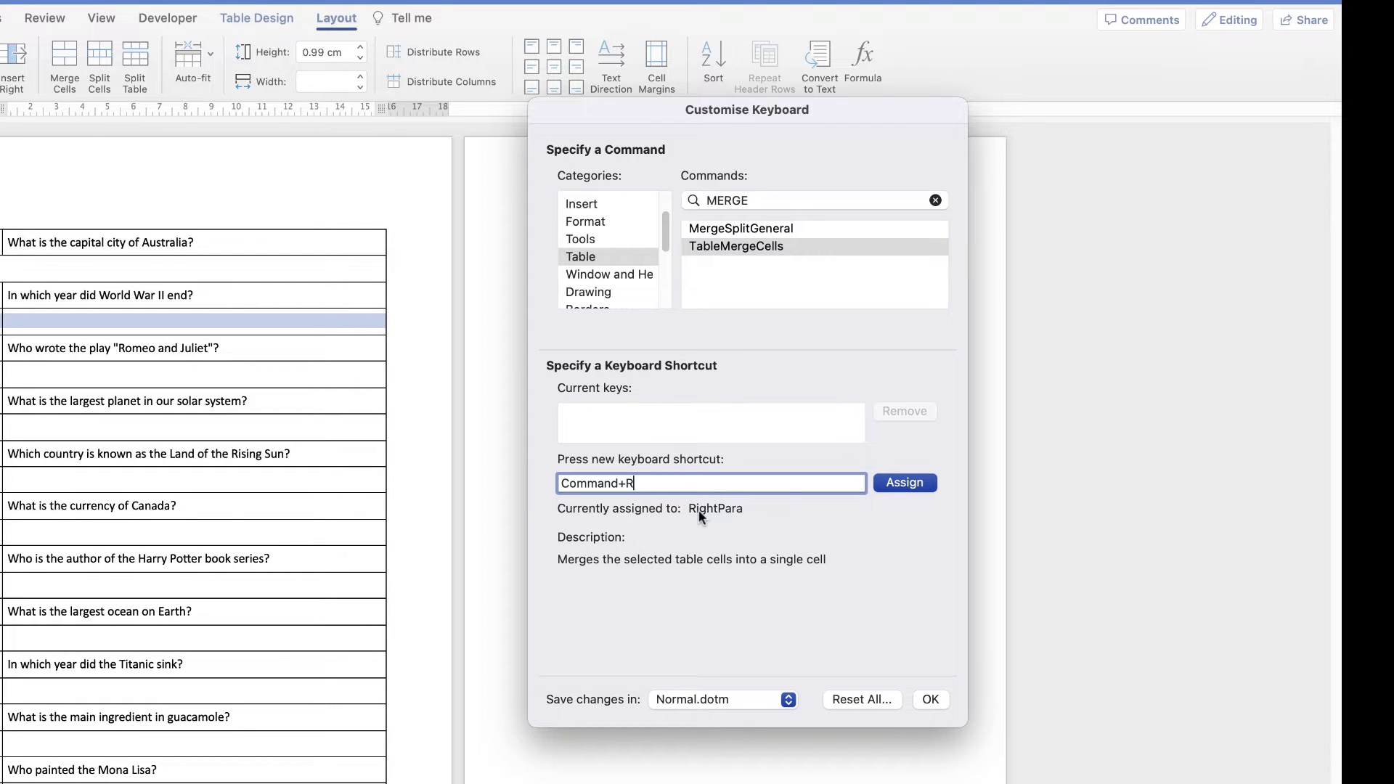
left_click(907, 483)
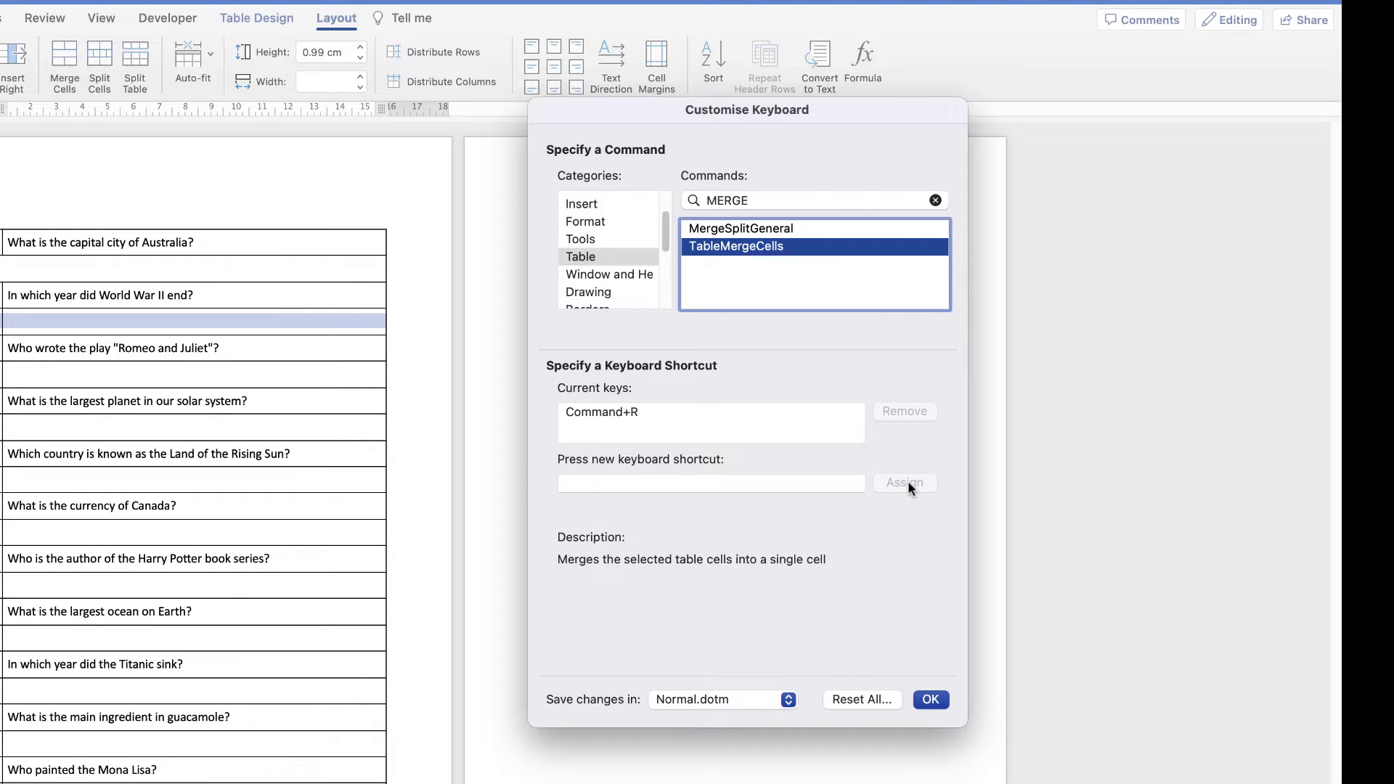
left_click(930, 700)
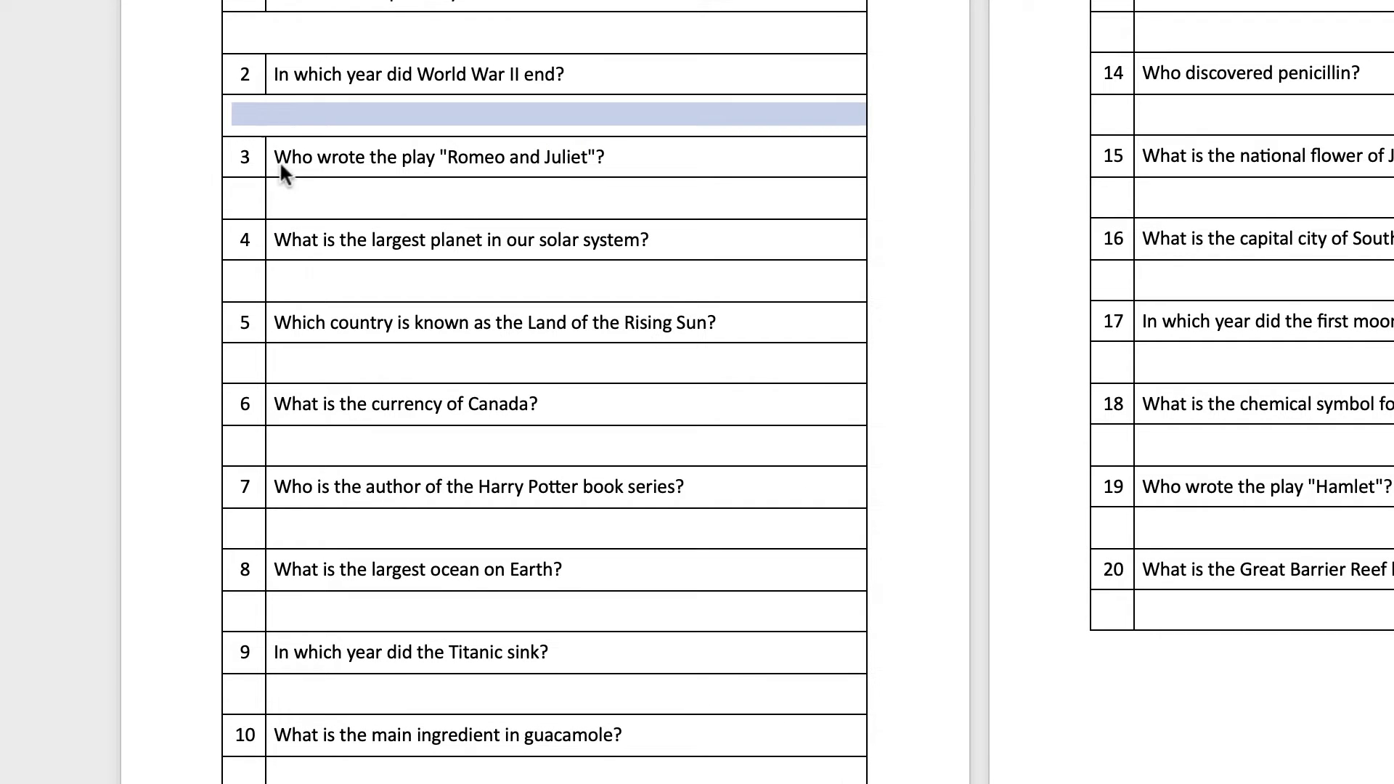
- Merge the blank rows under questions 2 through 20 into single cells using Command+R
left_click(270, 191)
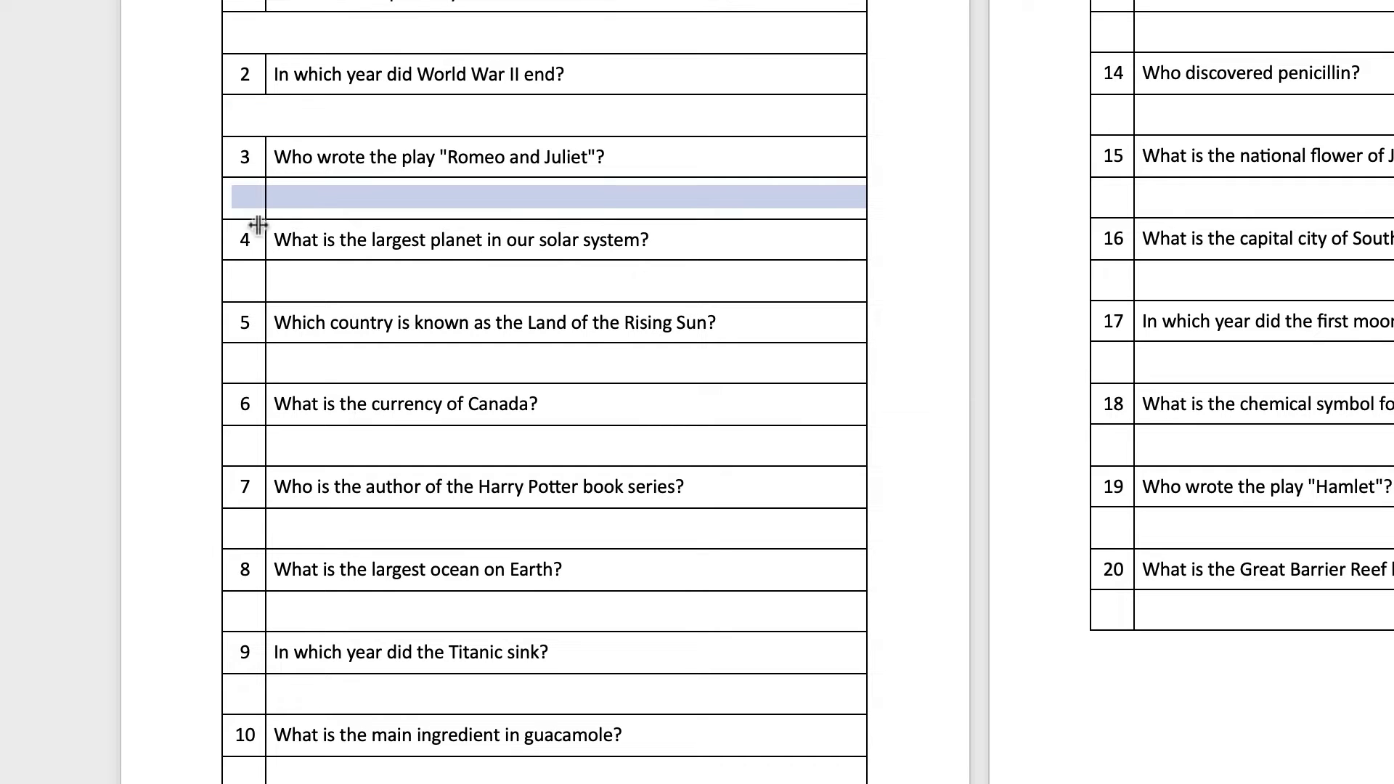
left_click(276, 282)
left_click(270, 365)
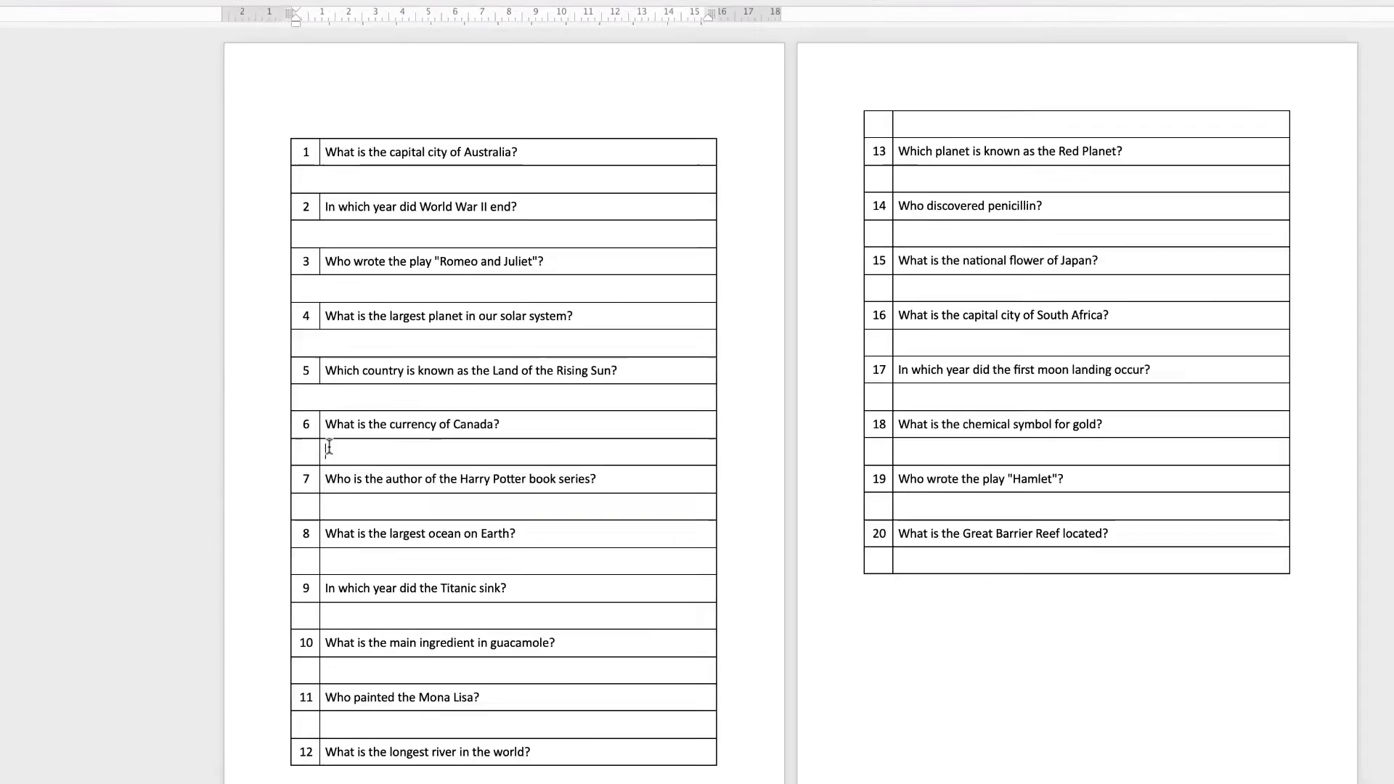
left_click(274, 528)
left_click(274, 692)
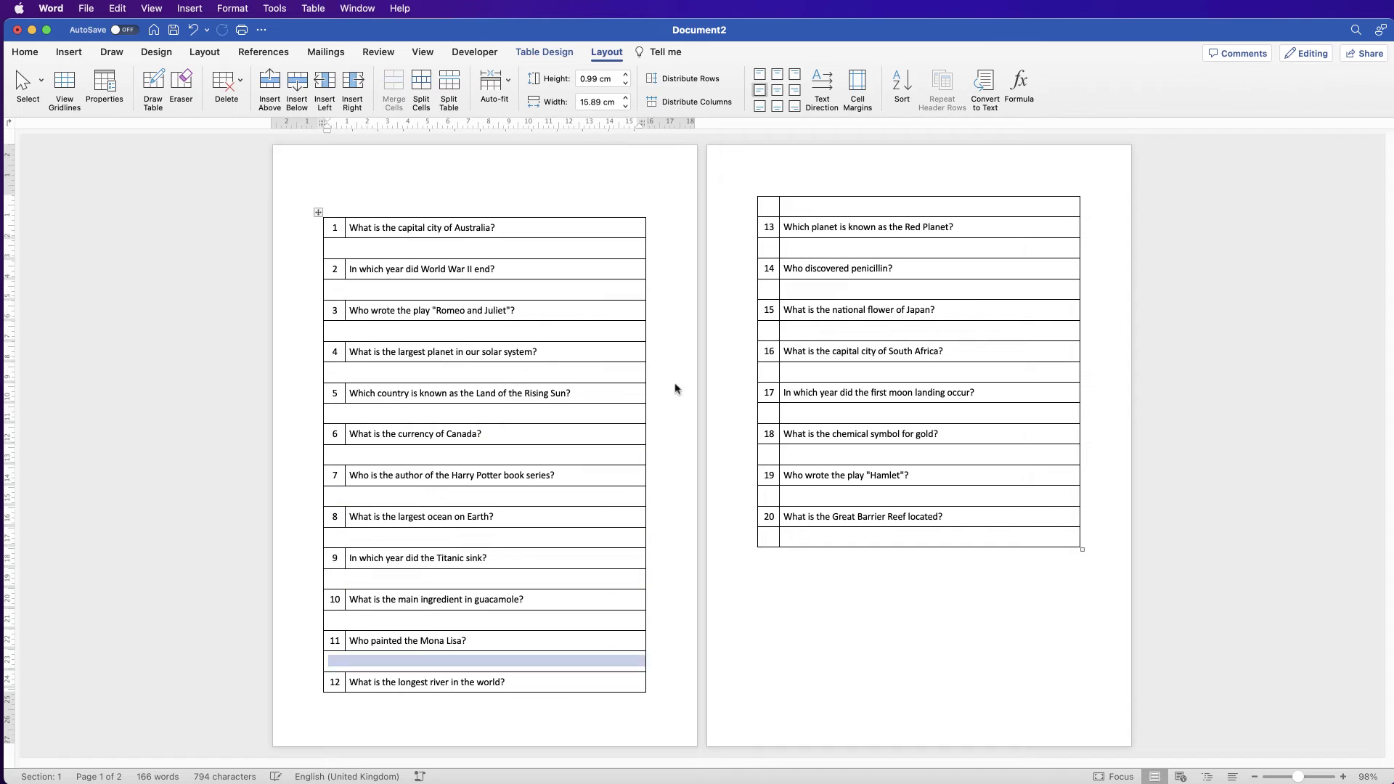
left_click(1115, 36)
left_click(1116, 201)
left_click(773, 372)
left_click(772, 413)
left_click(772, 454)
left_click(772, 496)
left_click(772, 538)
left_click(783, 556)
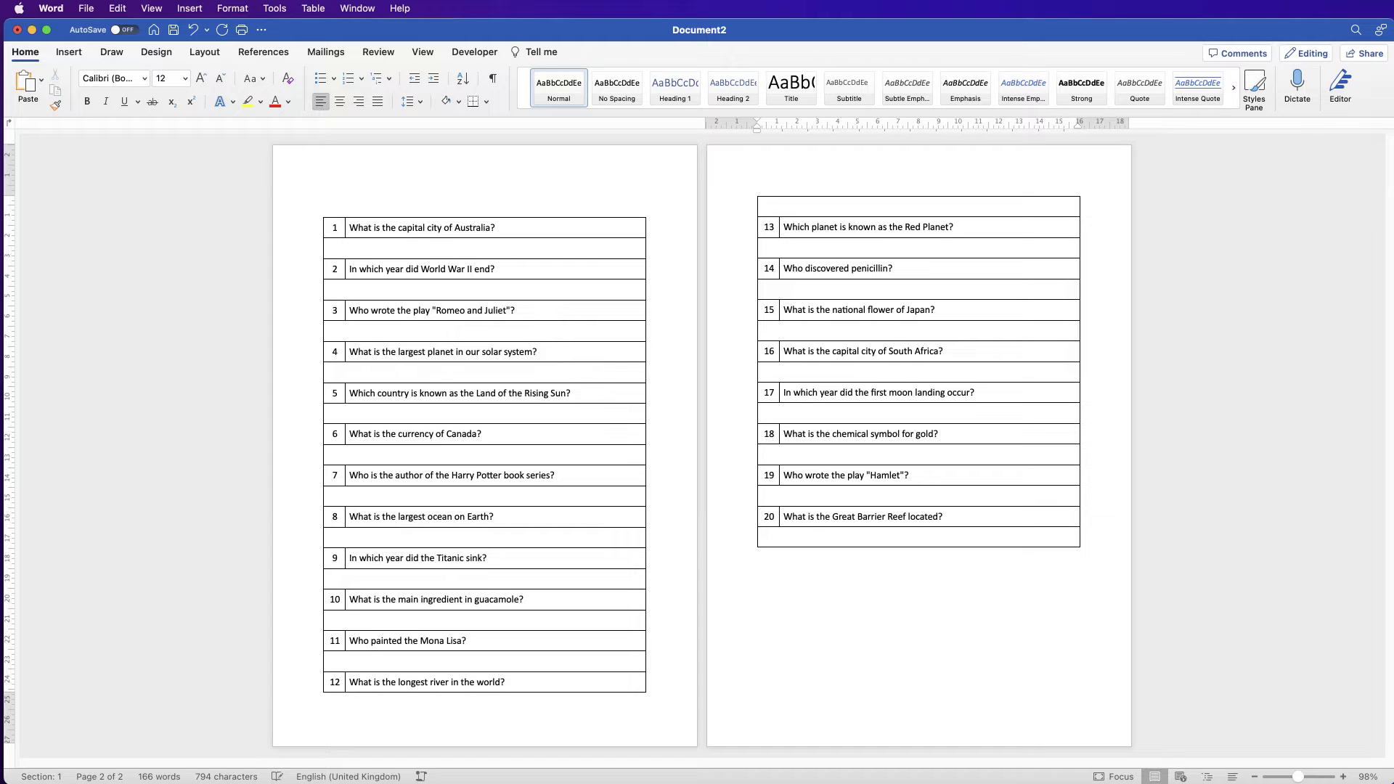
- Select the numbered list of 20 answers in the ChatGPT reply in Safari
key("super+Tab")
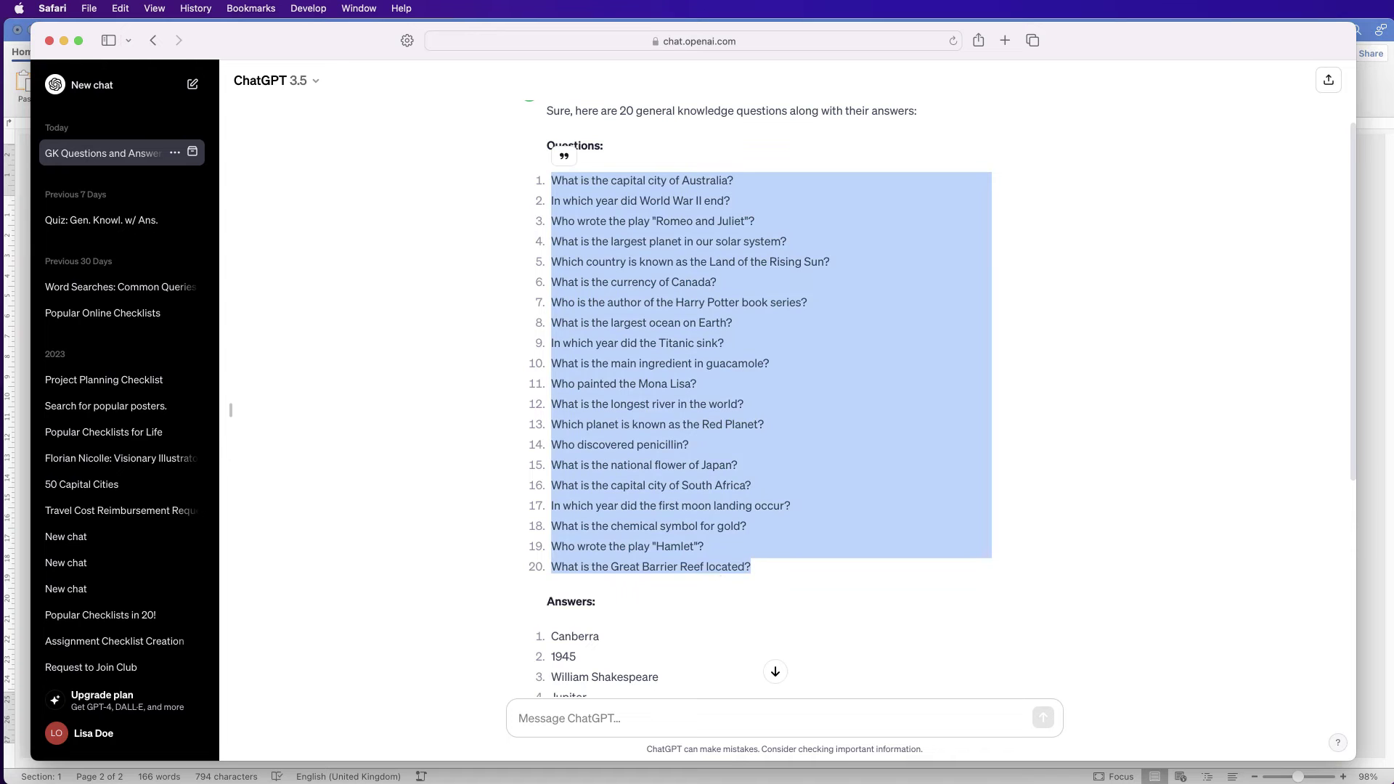
scroll(1353, 300, "down", 10)
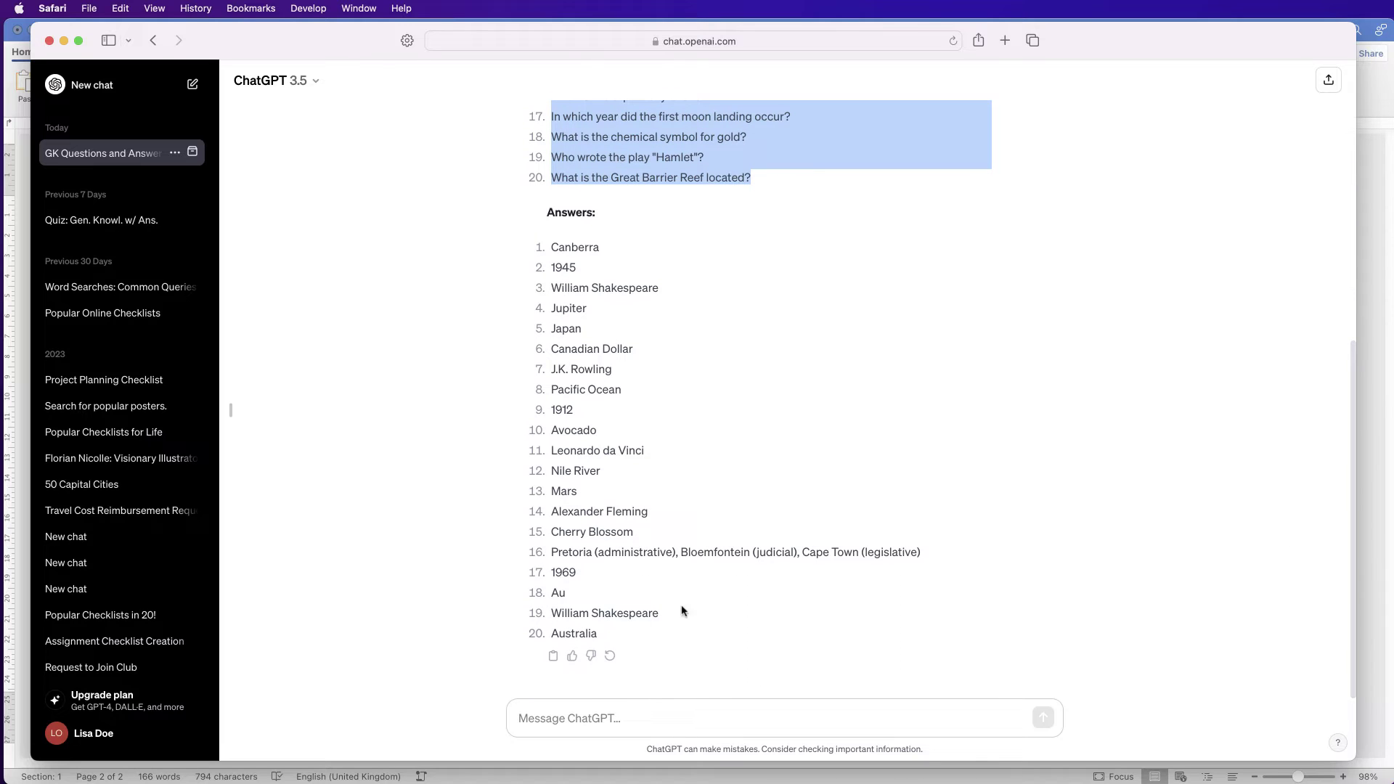
left_click_drag(607, 636, 554, 251)
key("super+c")
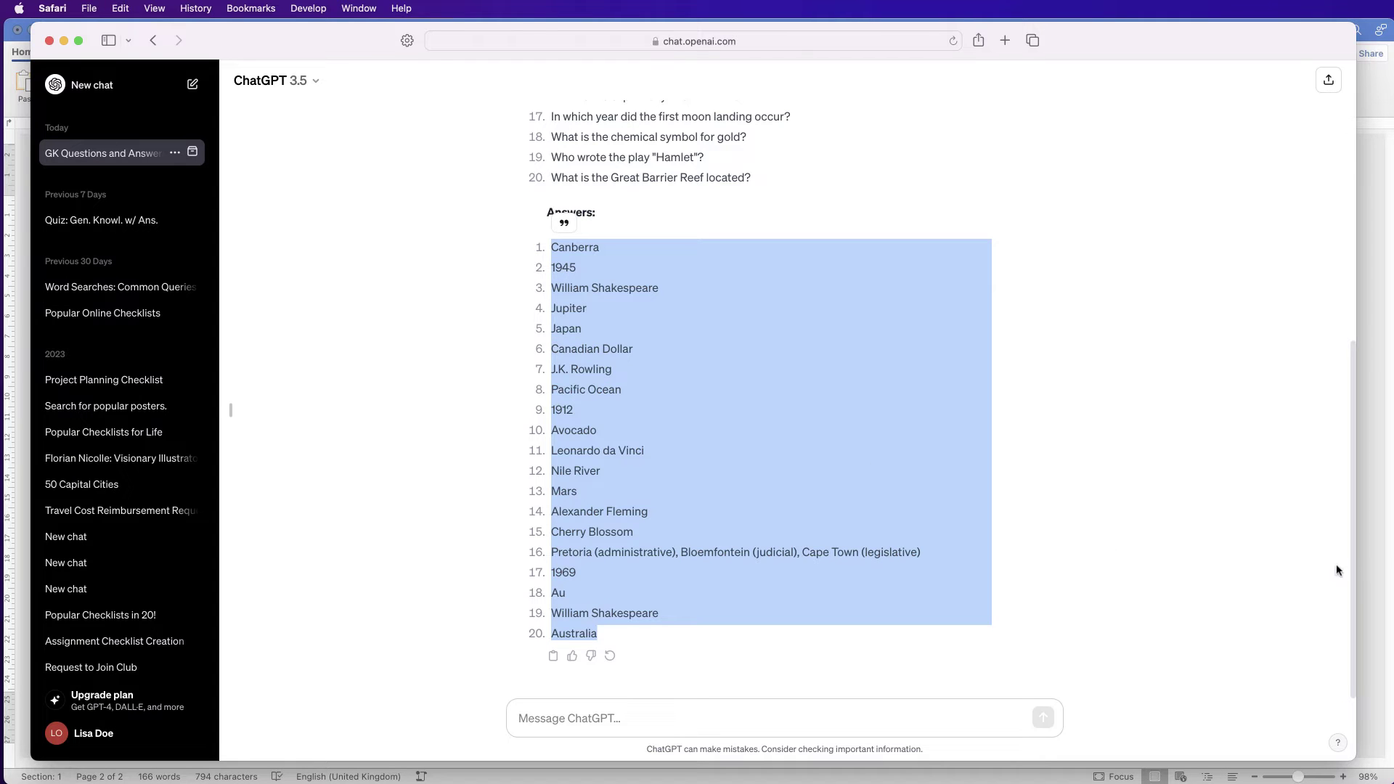
key("super+Tab")
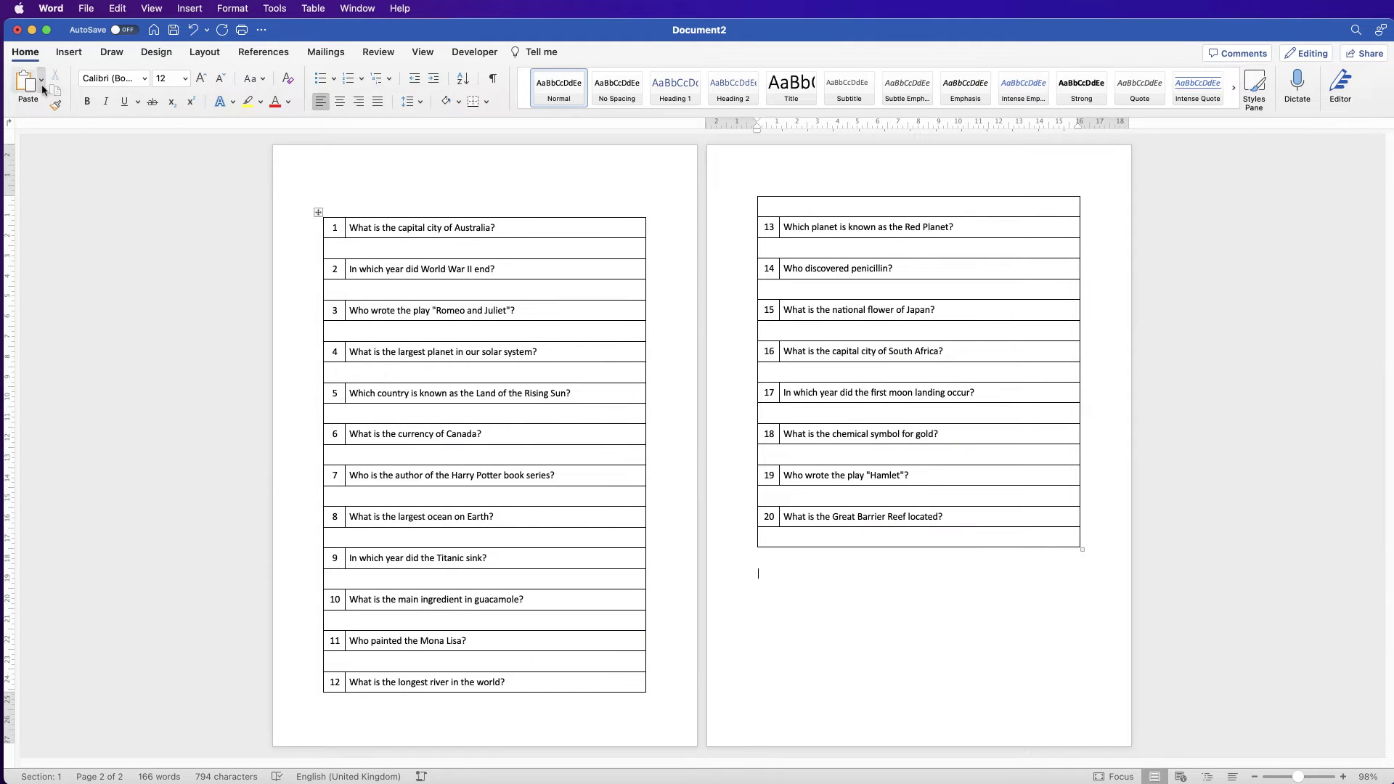
- Paste the answers as plain text below the tables and push them onto page 3
left_click(42, 86)
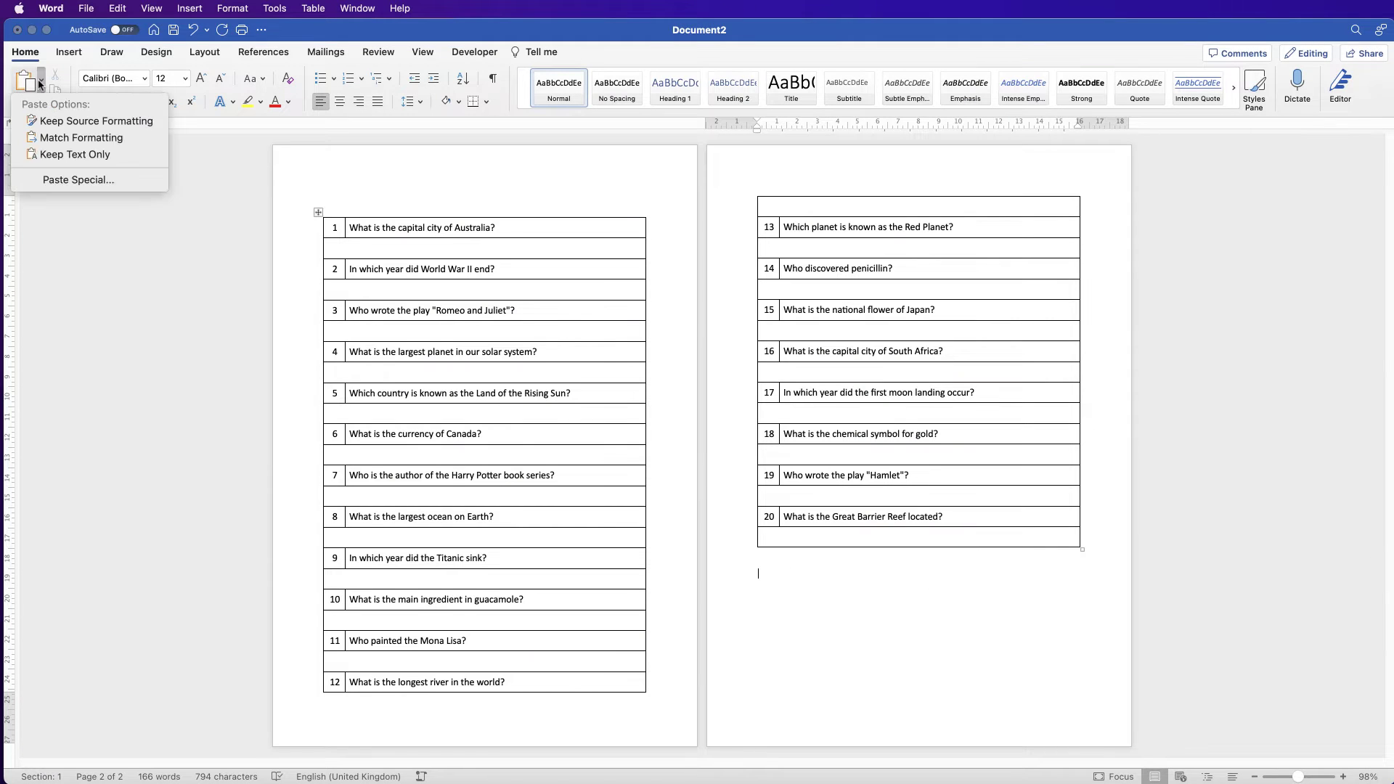
left_click(45, 155)
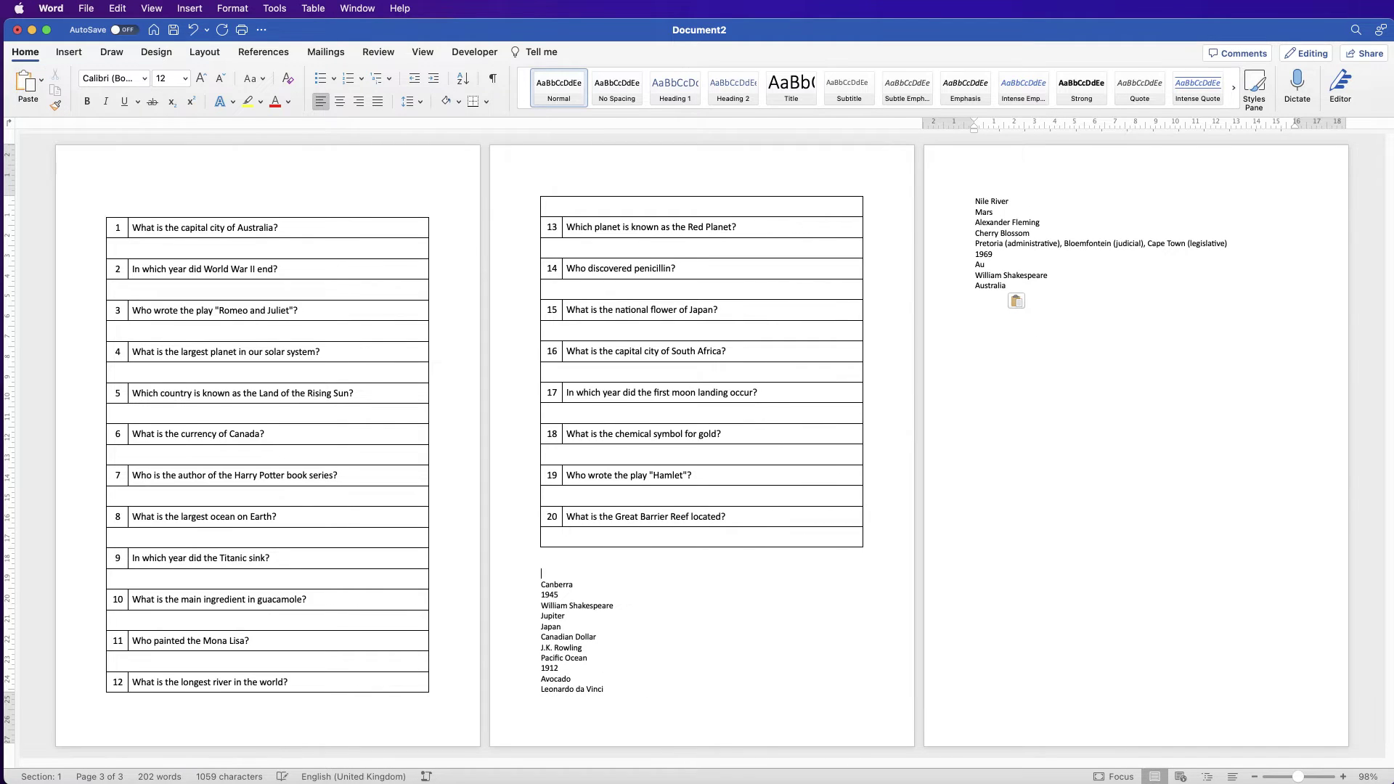
key("Return")
key("Return")
key("Return")
key("Return")
key("Return")
key("Return")
key("Return")
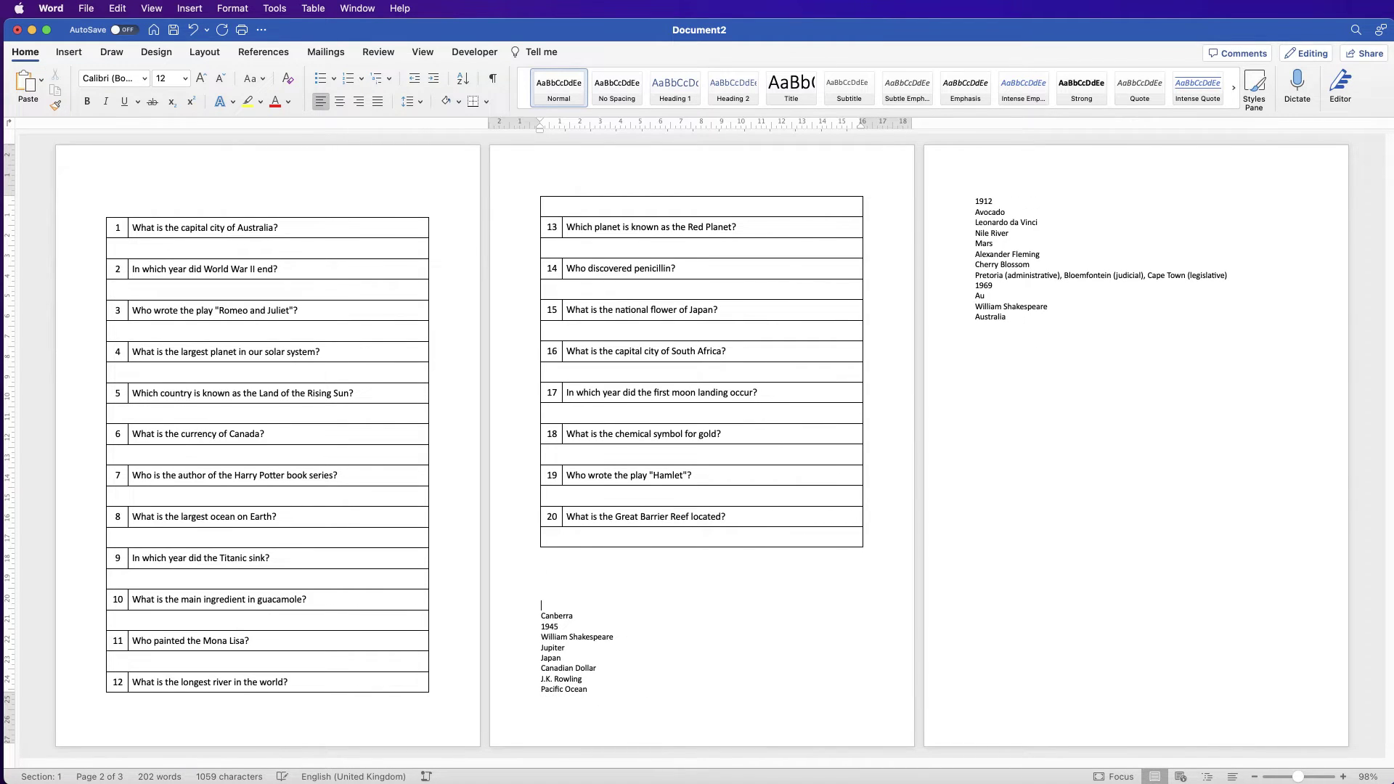
key("Return")
key("Return")
key("Return")
key("Return")
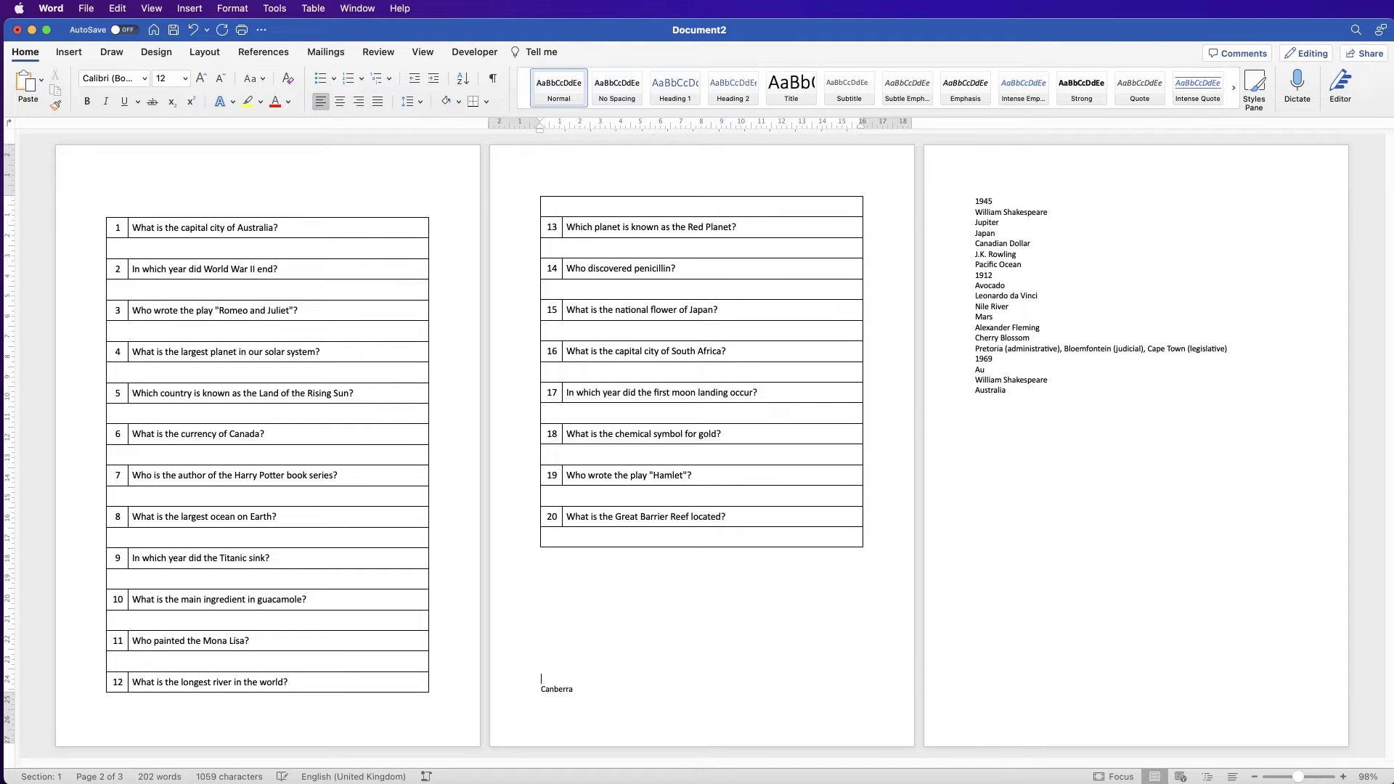
- Apply numbering to the answers so they run 1 to 20
left_click_drag(1031, 404, 977, 207)
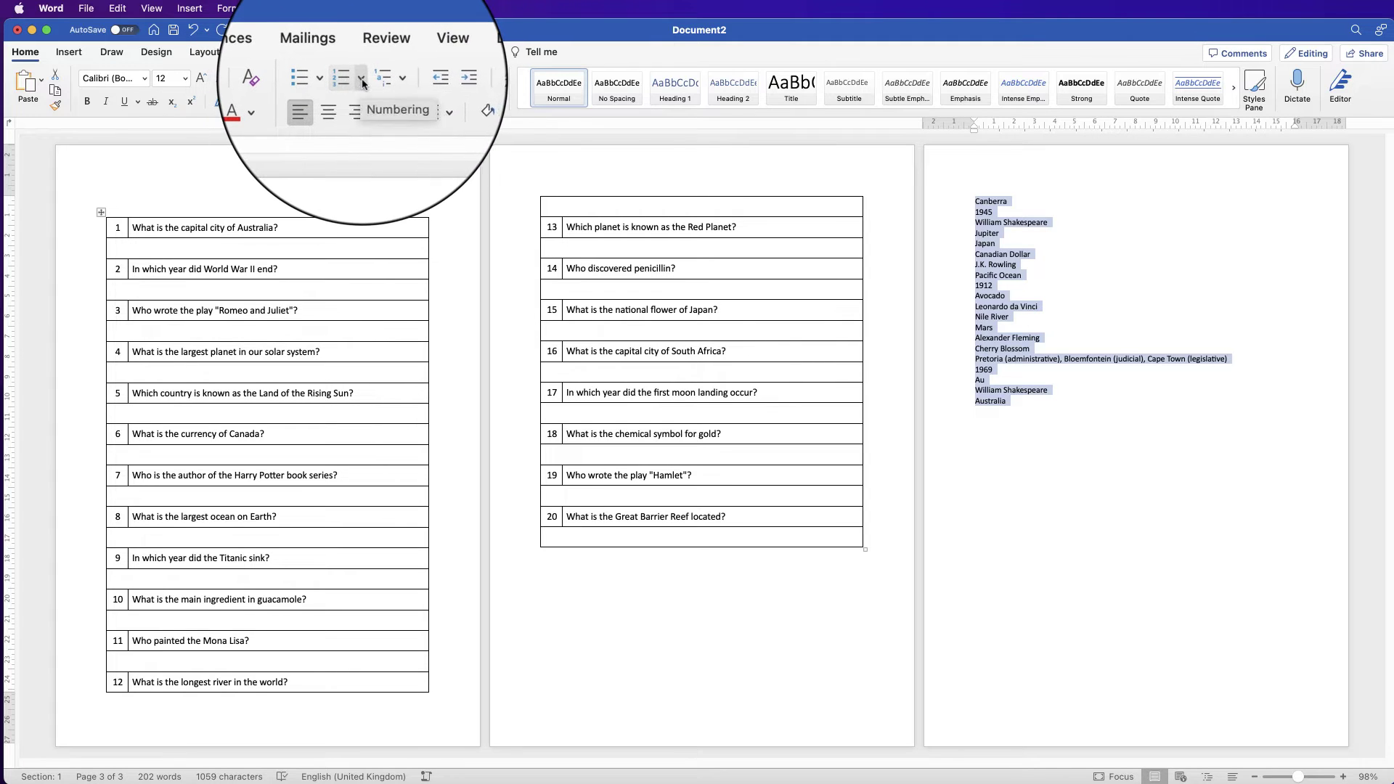
left_click(362, 84)
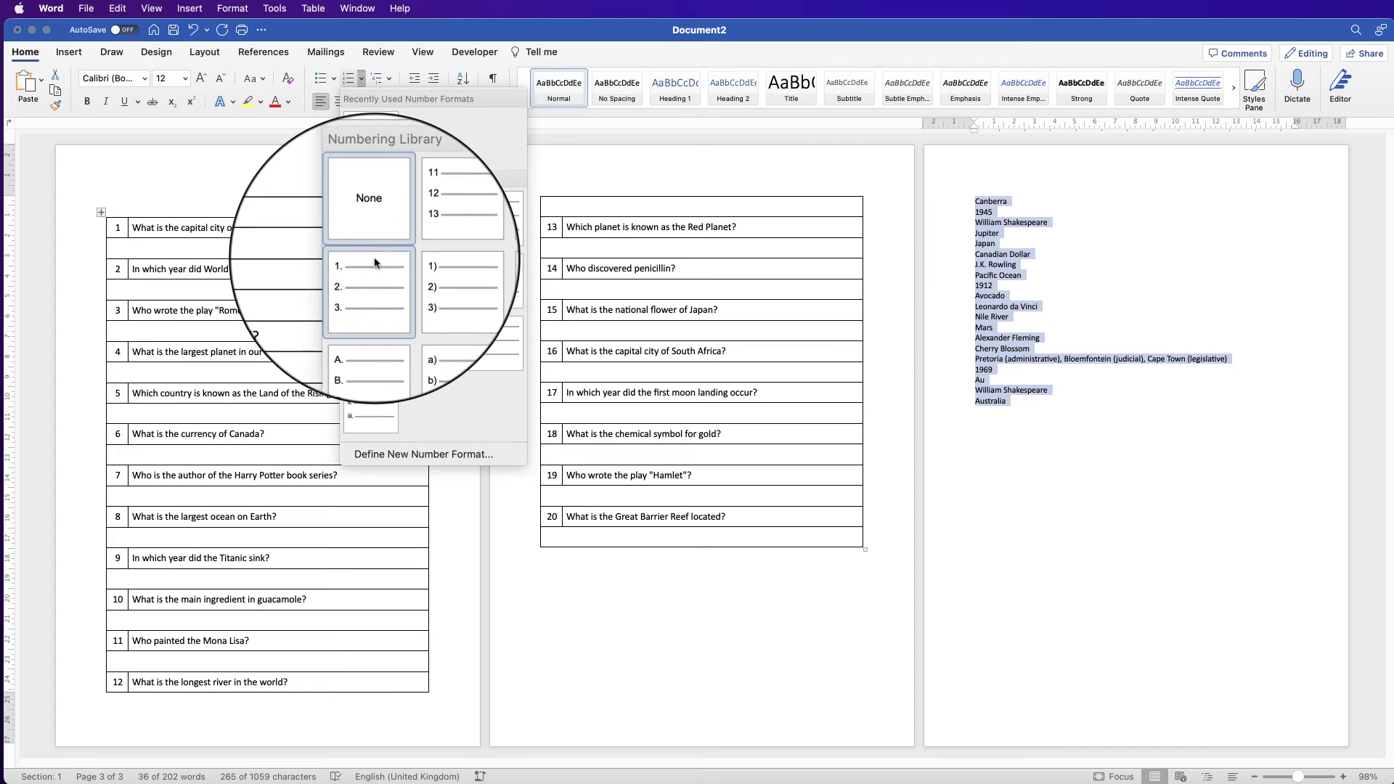
left_click(372, 274)
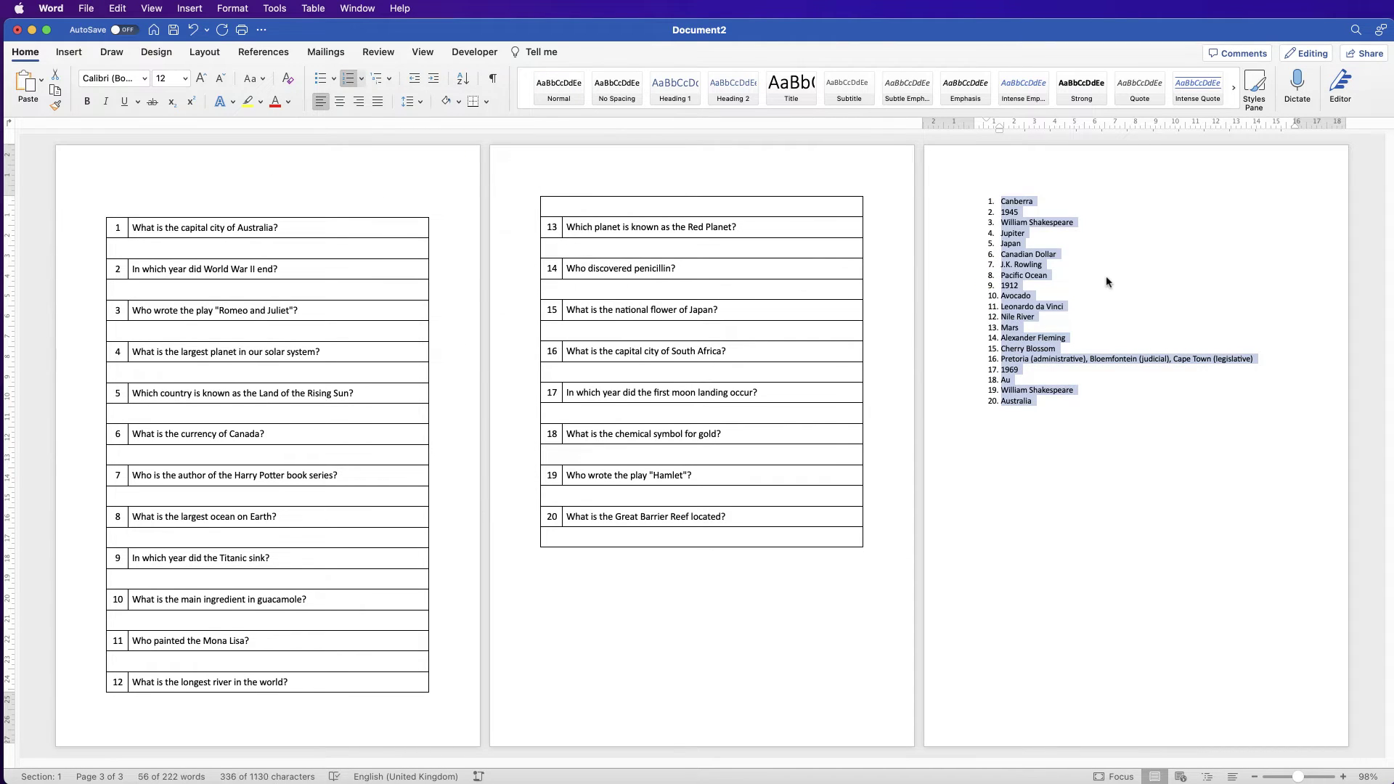
- Add a blank line below the page 2 table to push the answer list down
key("Left")
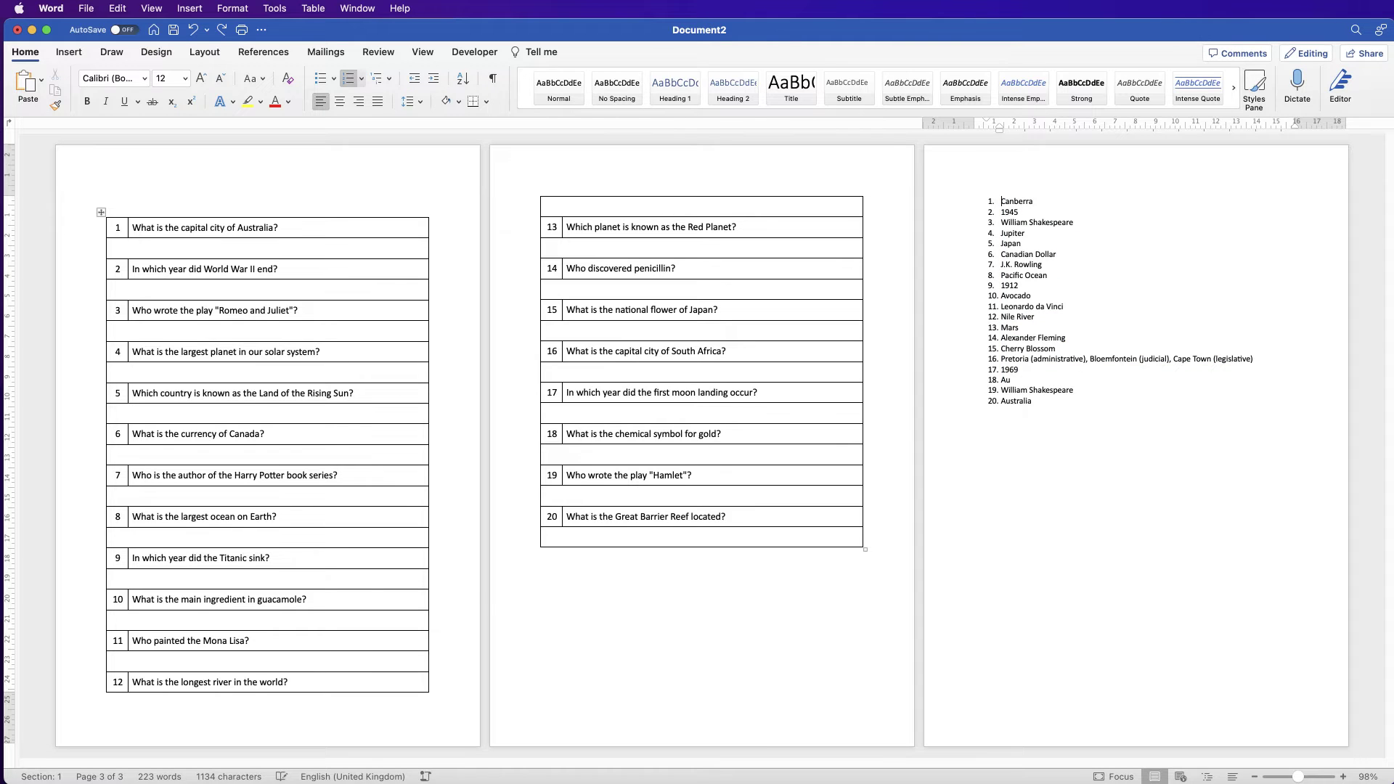
left_click(542, 626)
key("Return")
key("Return")
key("Return")
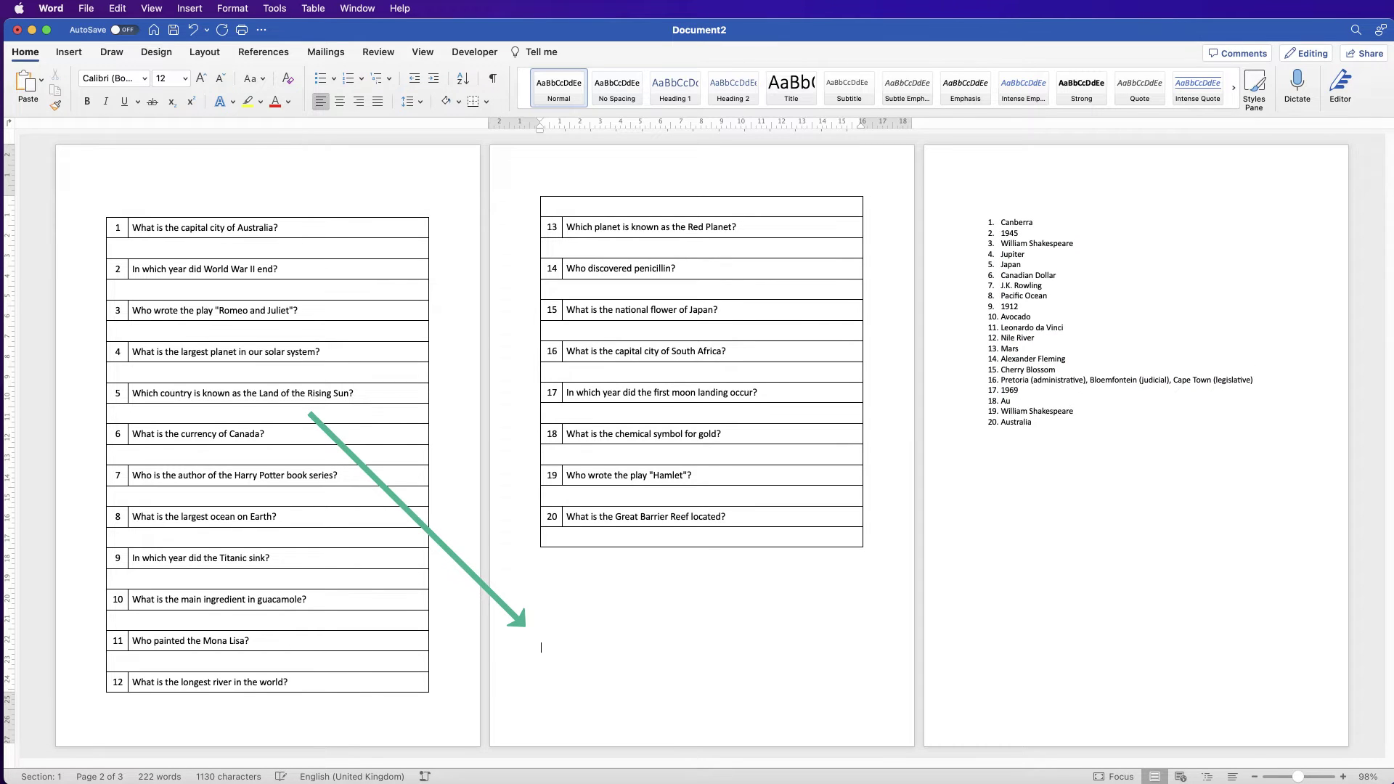
- Add an 'ANSWERS' heading above the list, centred, underlined and enlarged to 26 pt
left_click(1017, 196)
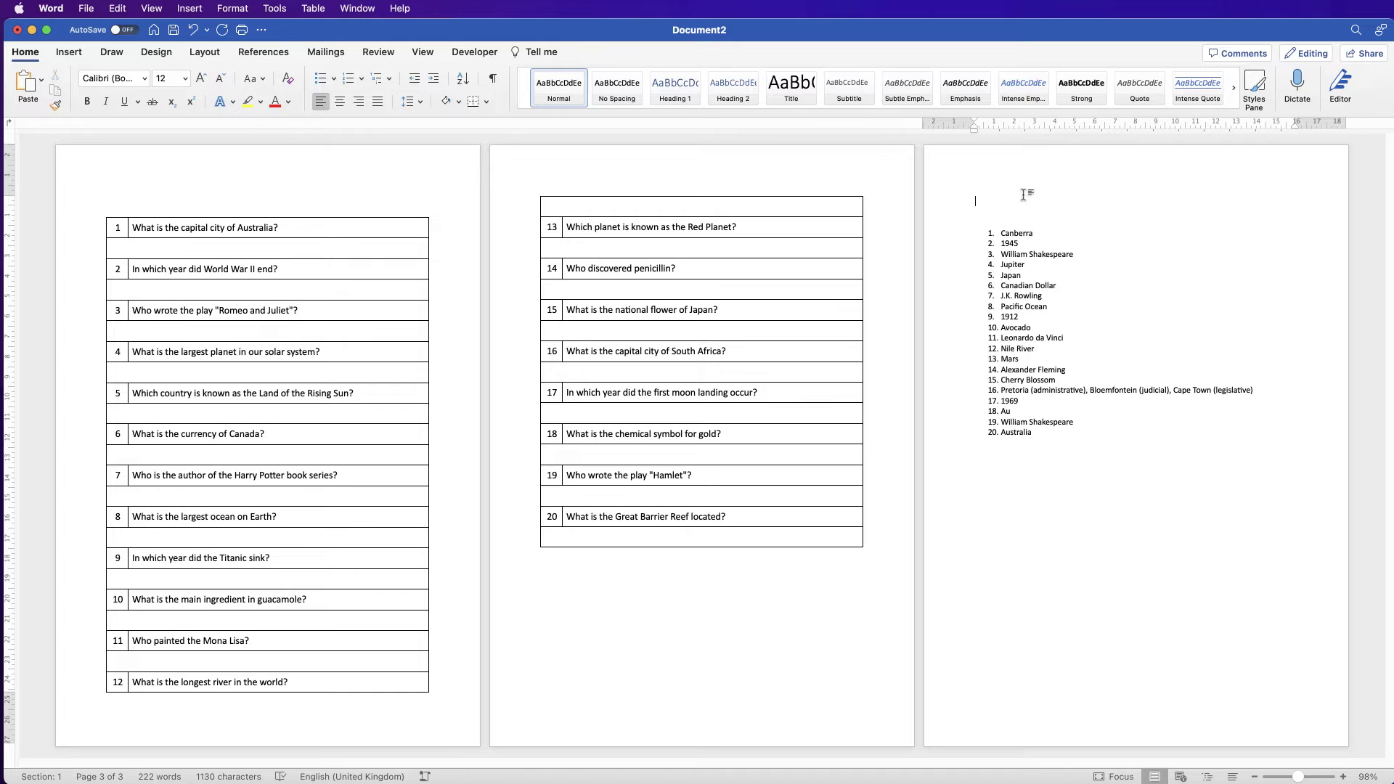
type("ANSWERS")
left_click_drag(1012, 202, 975, 202)
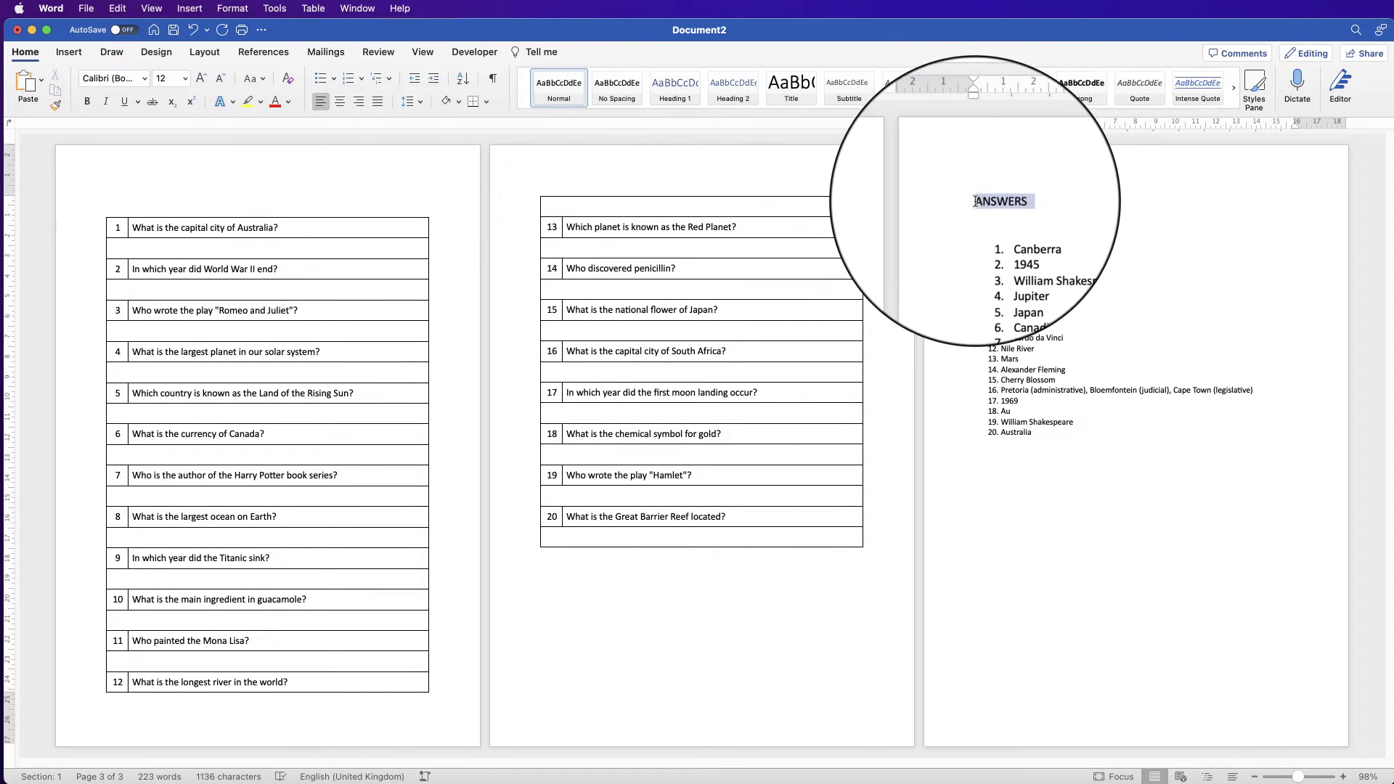
left_click(339, 101)
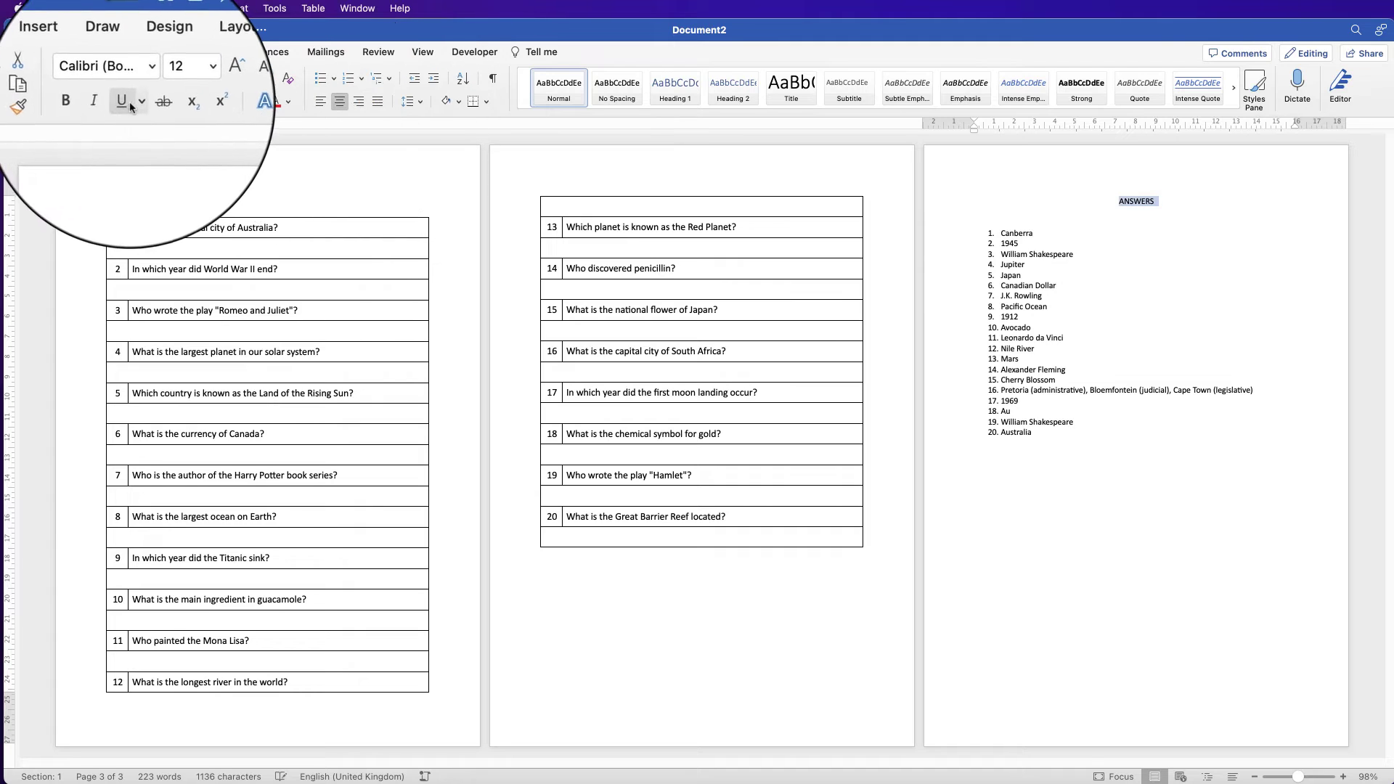
left_click(129, 102)
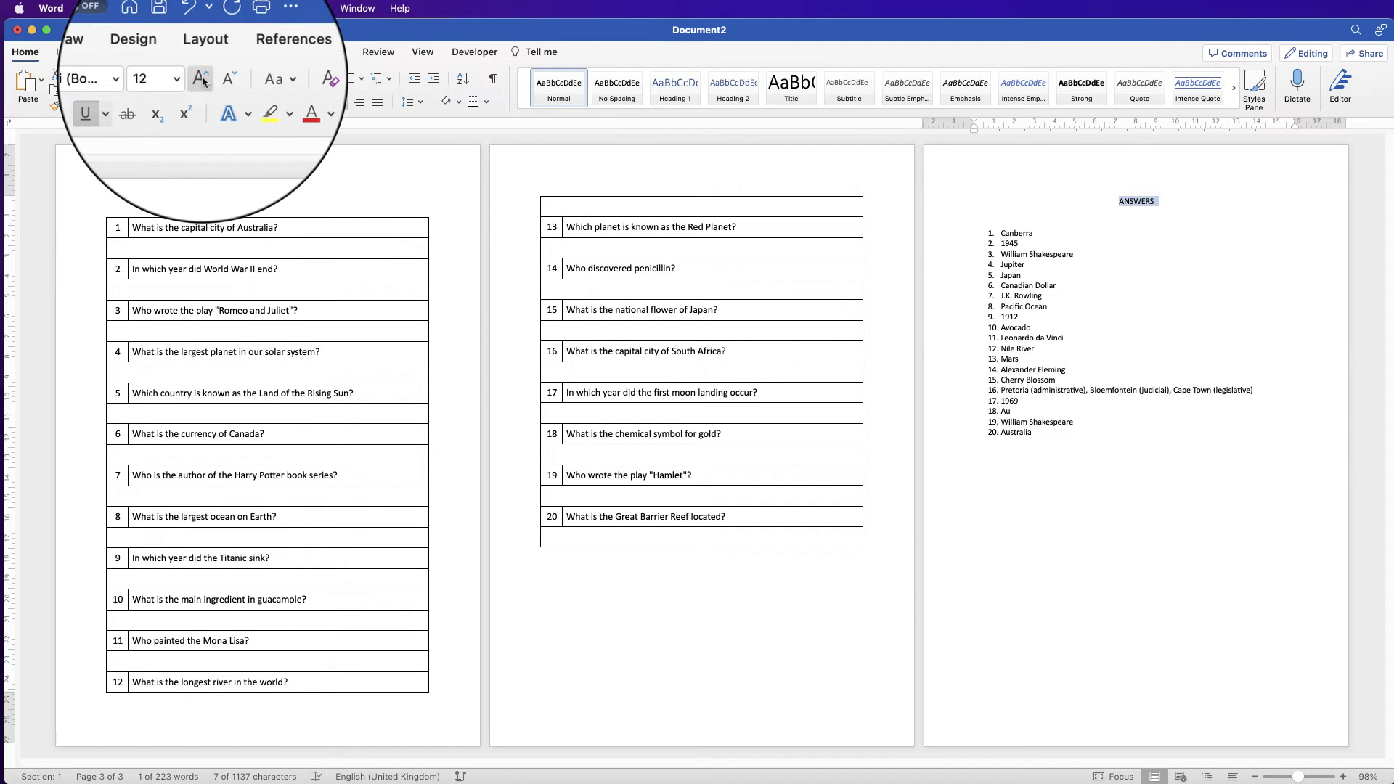
left_click(202, 80)
left_click(202, 80)
left_click(202, 80)
left_click(202, 80)
left_click(200, 81)
left_click(201, 81)
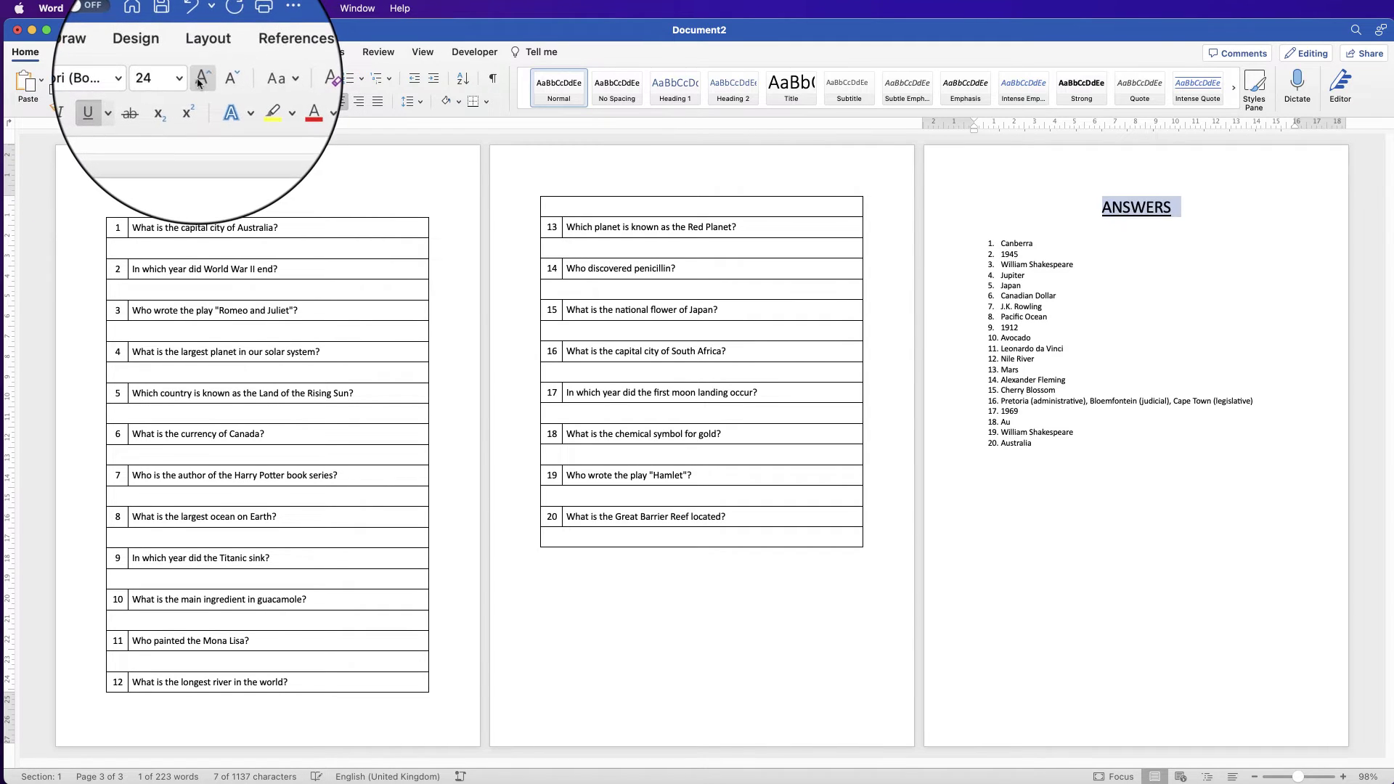
left_click(202, 78)
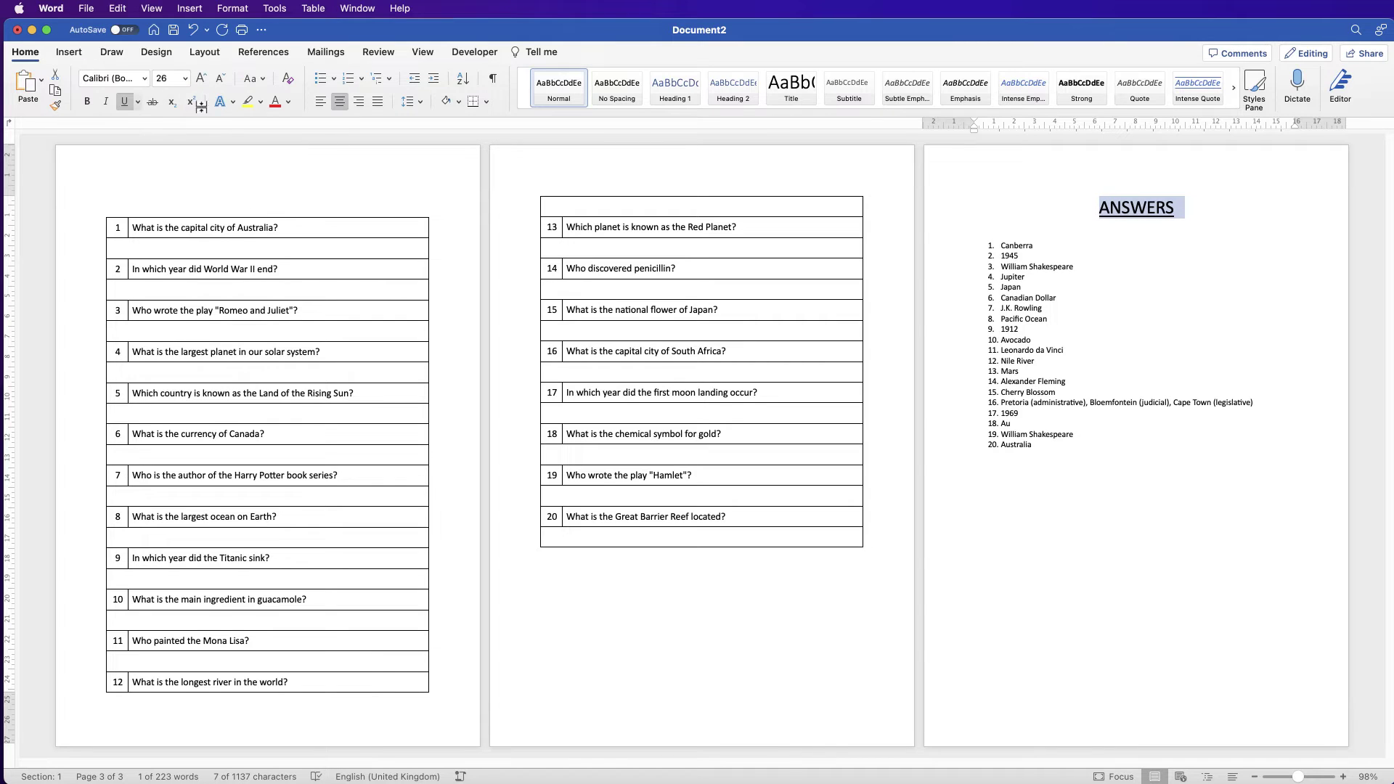
left_click(215, 230)
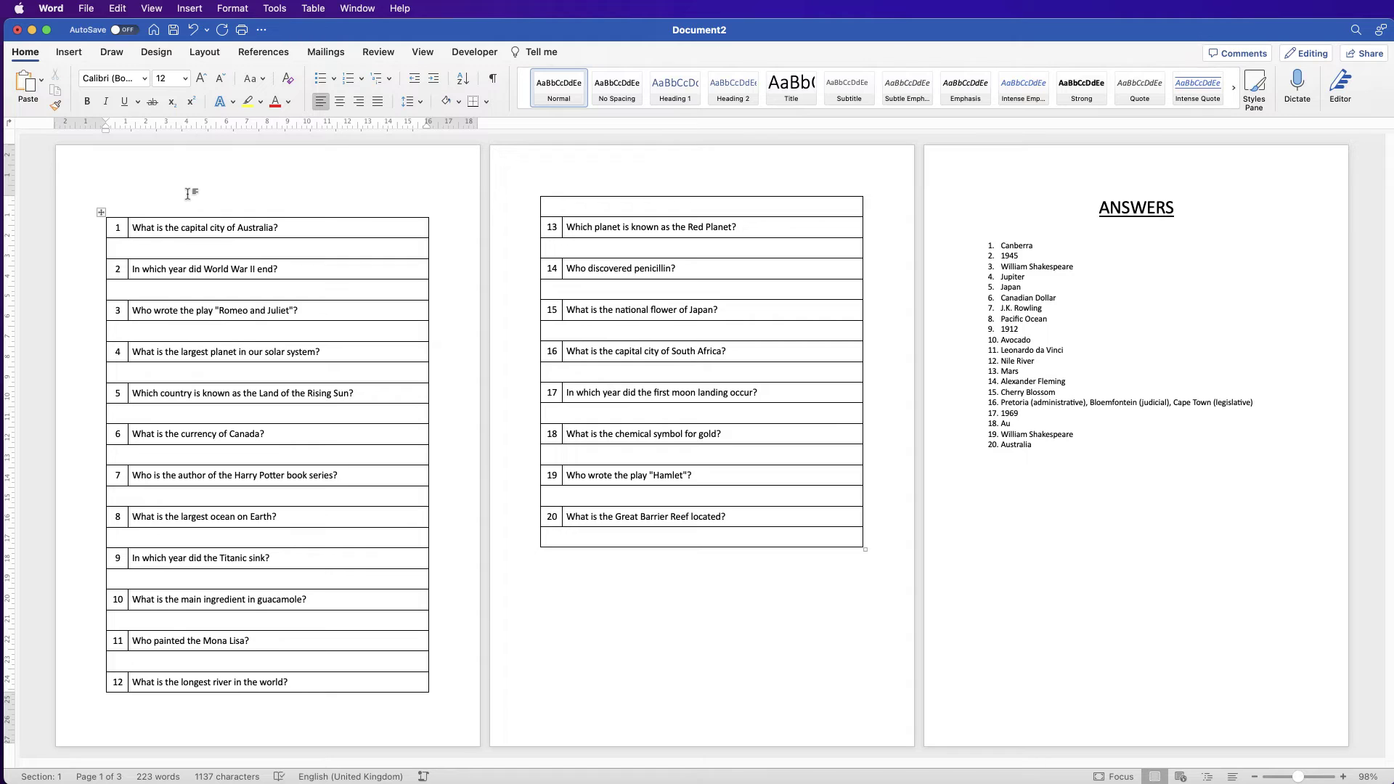
- Insert three empty lines above the first quiz table on page 1
key("Return")
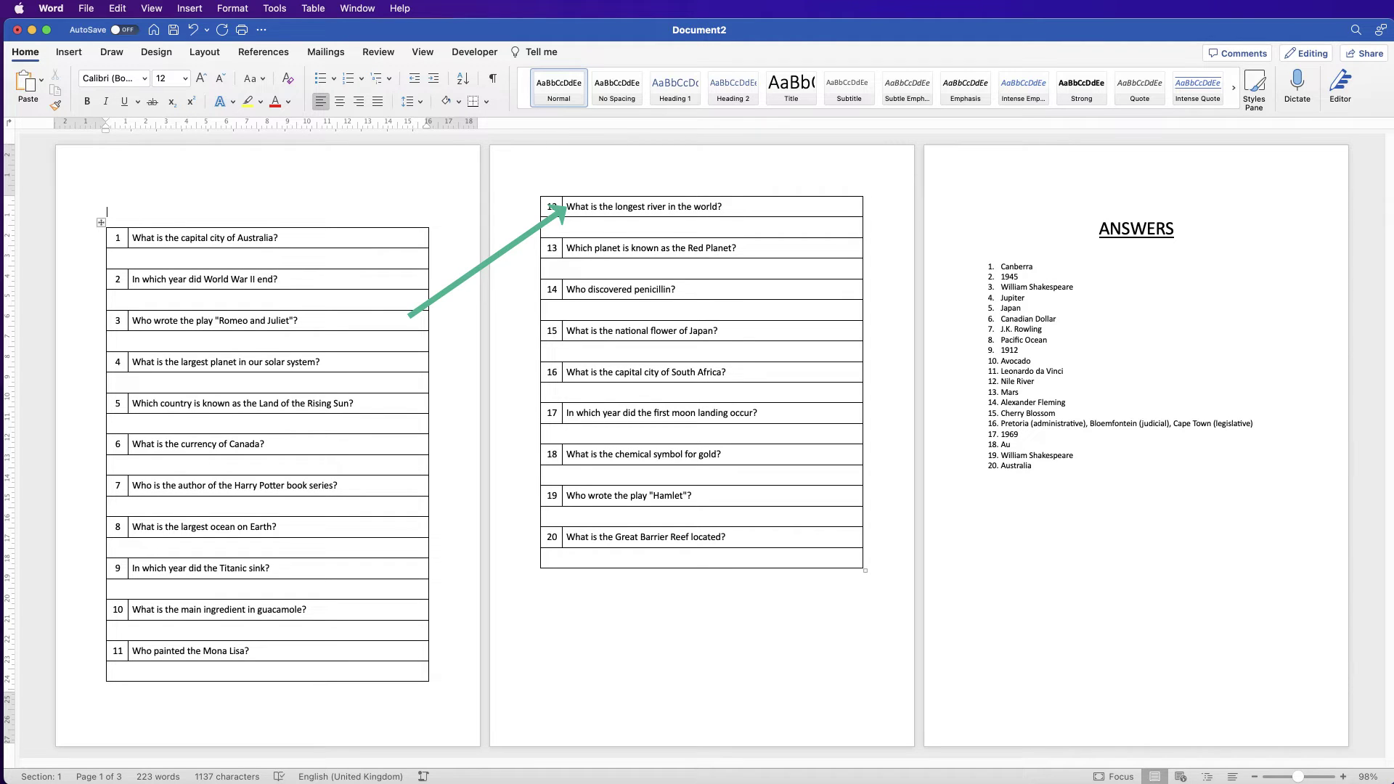
key("Return")
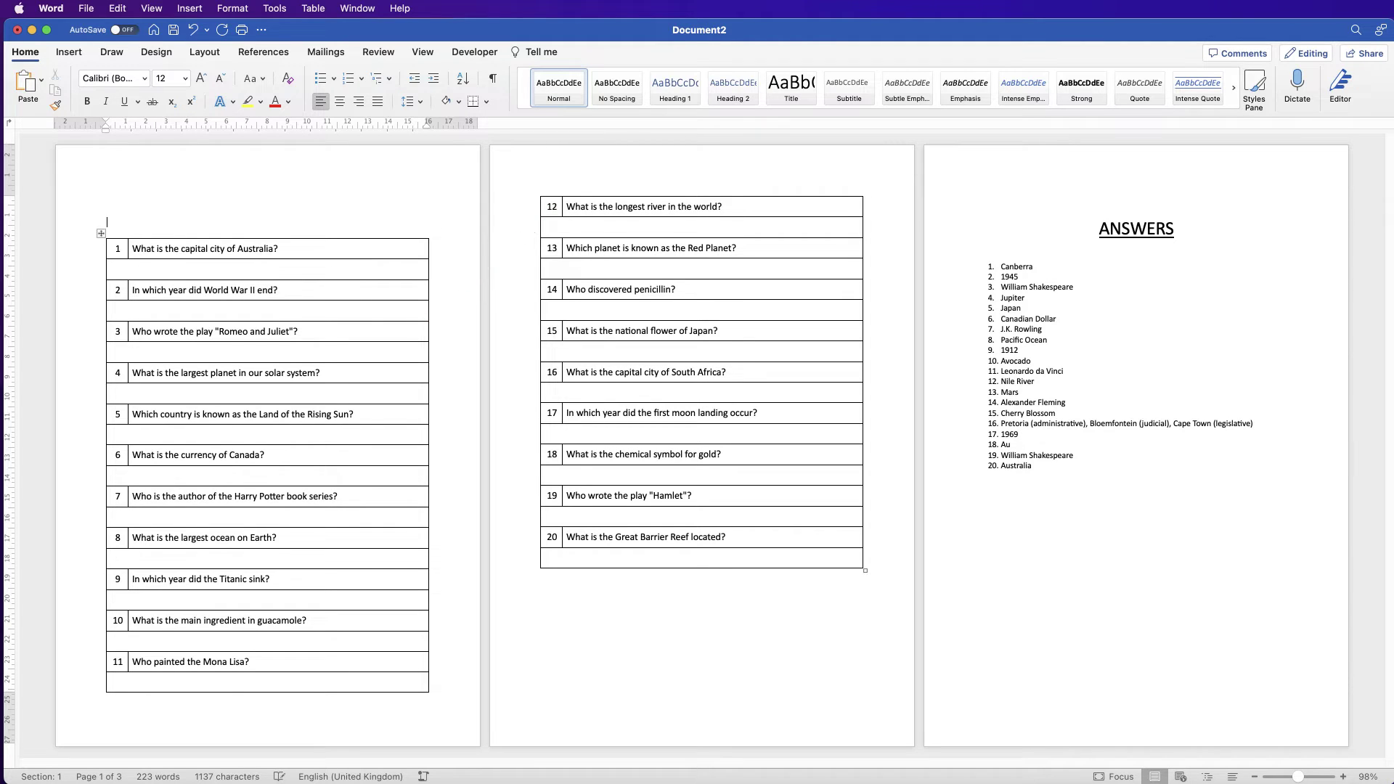
key("Return")
key("Return")
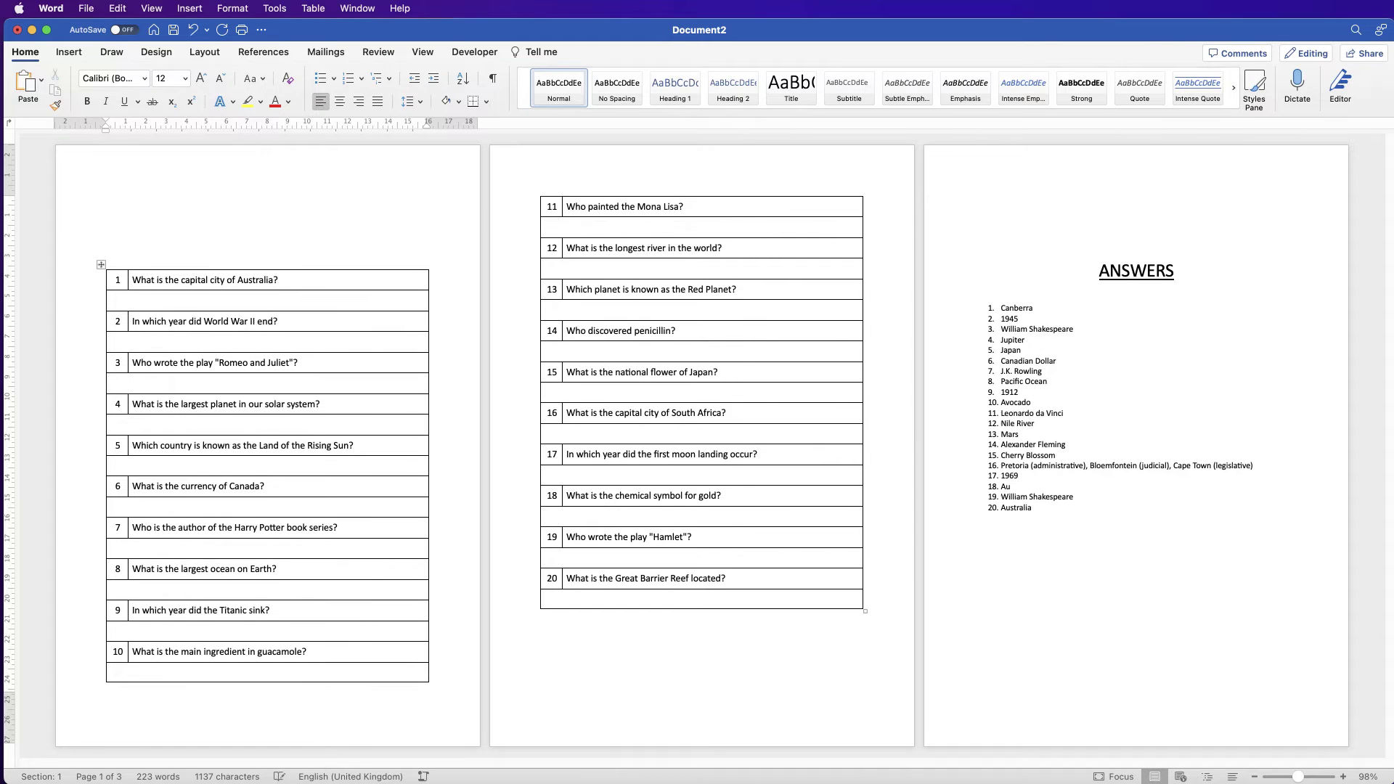
- Delete the empty lines above the ANSWERS heading on page 3
left_click(975, 243)
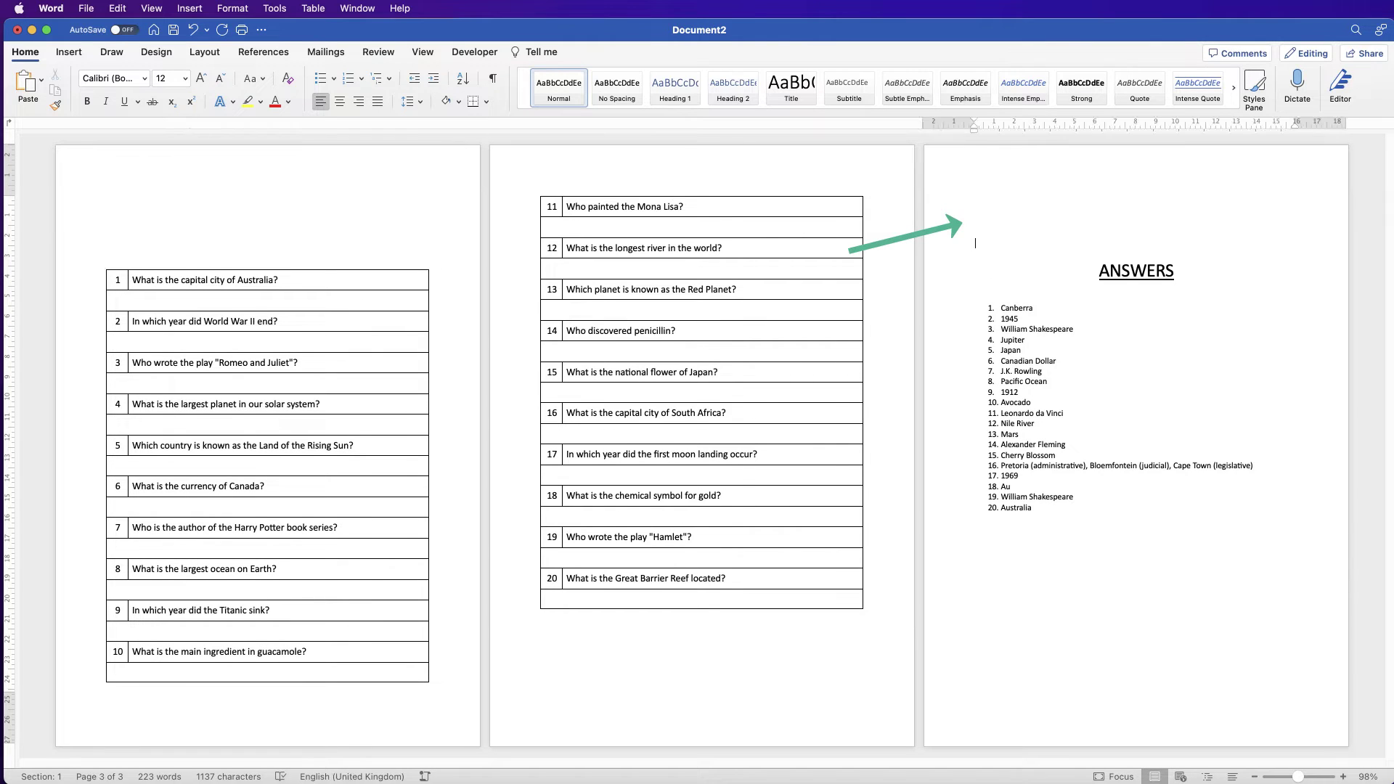
key("shift+Up")
key("shift+Up")
key("shift+Up")
key("BackSpace")
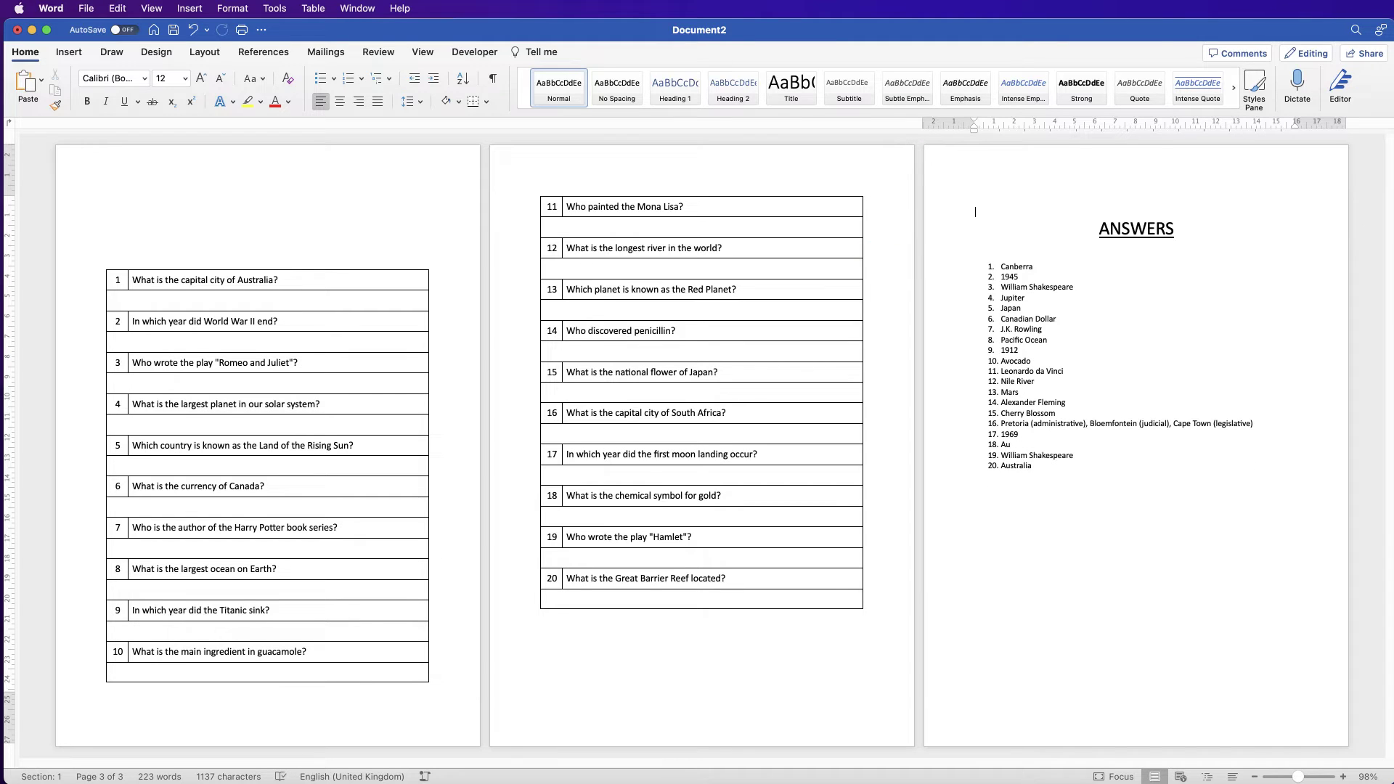
key("BackSpace")
key("BackSpace")
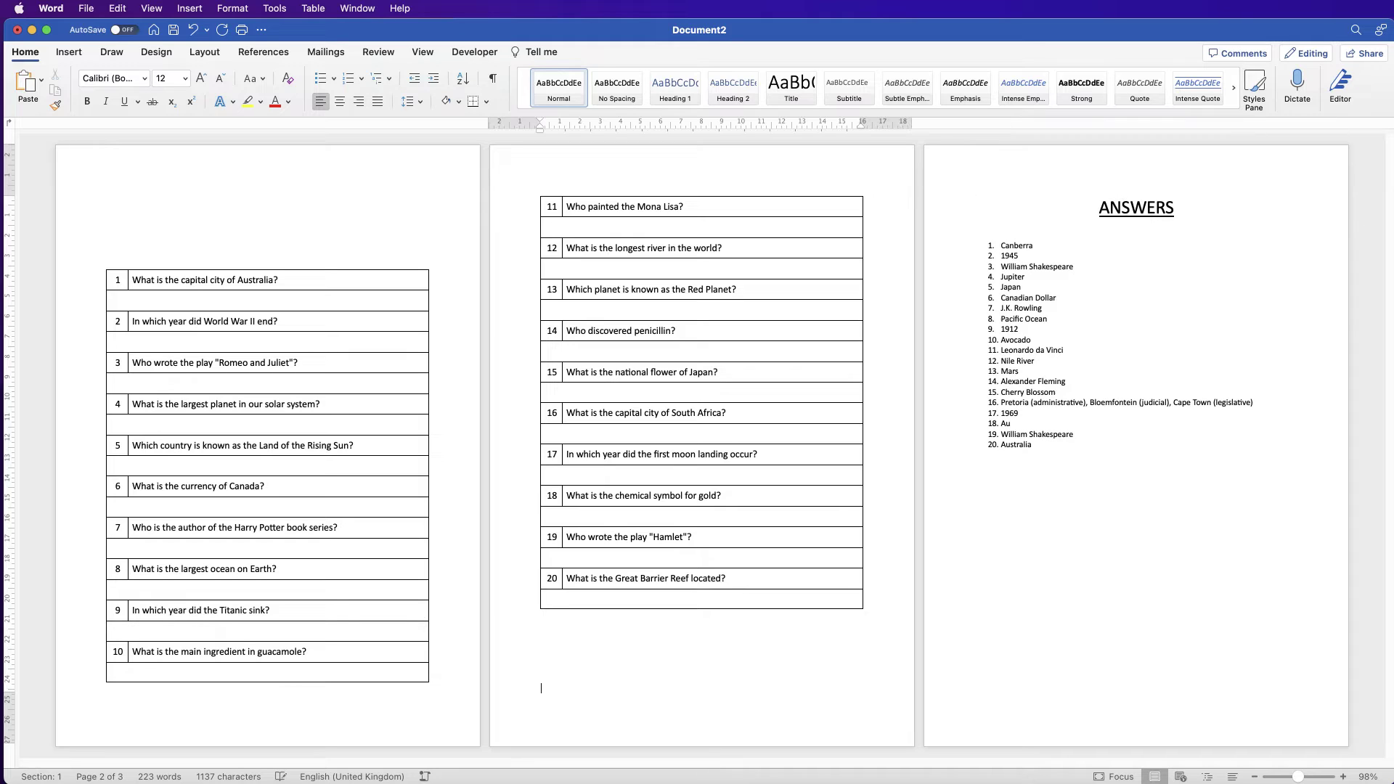
left_click(107, 202)
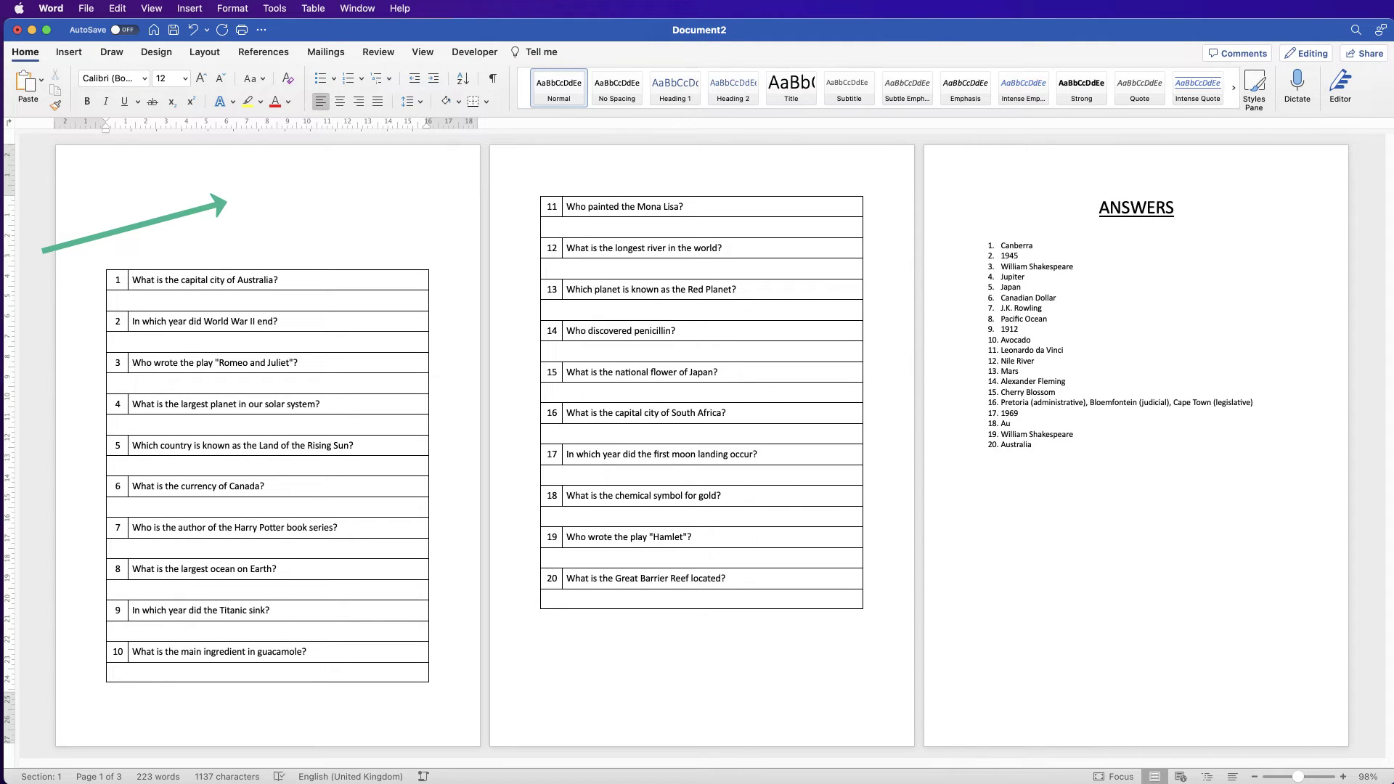
- Draw a text box above the page 1 table containing 'GENERAL KNOWLEDGE' and 'QUIZ' on two lines
left_click(69, 51)
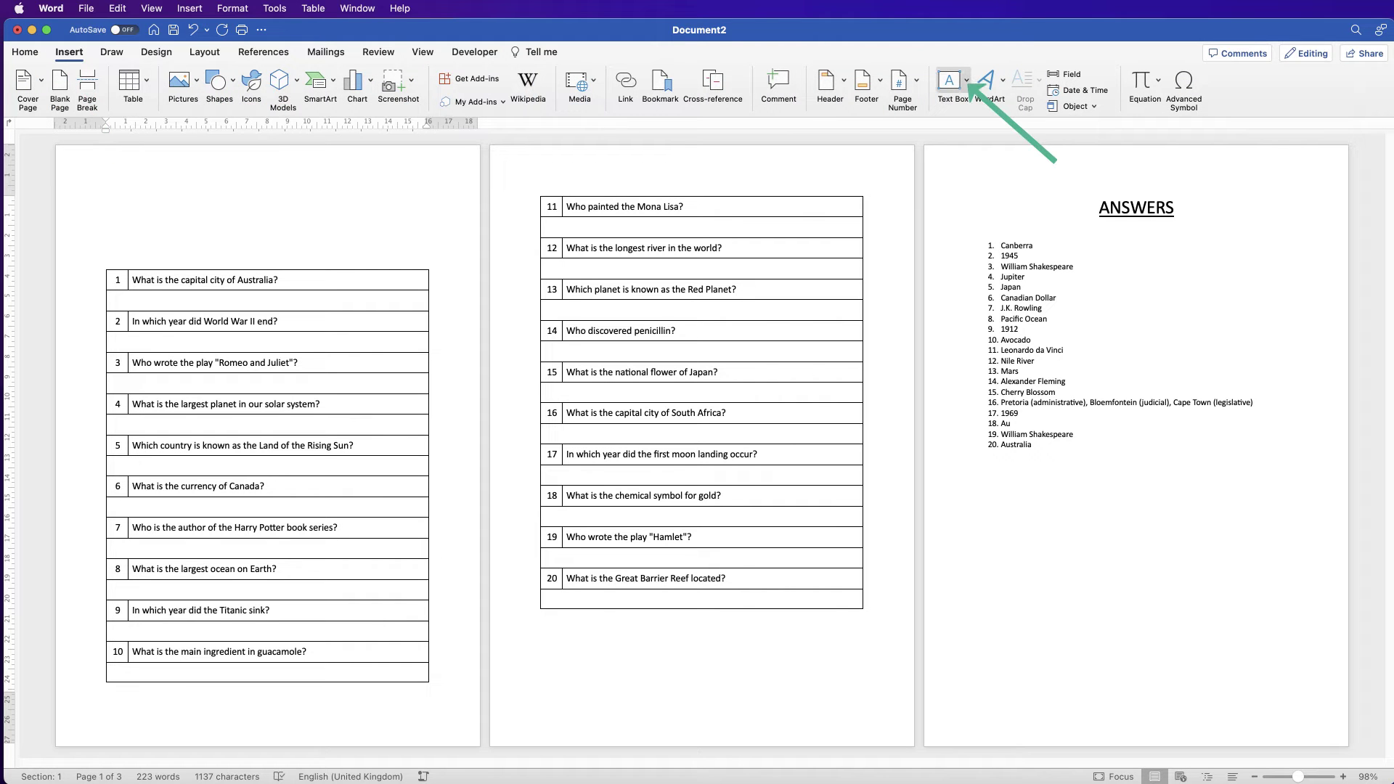
left_click(967, 80)
left_click(988, 97)
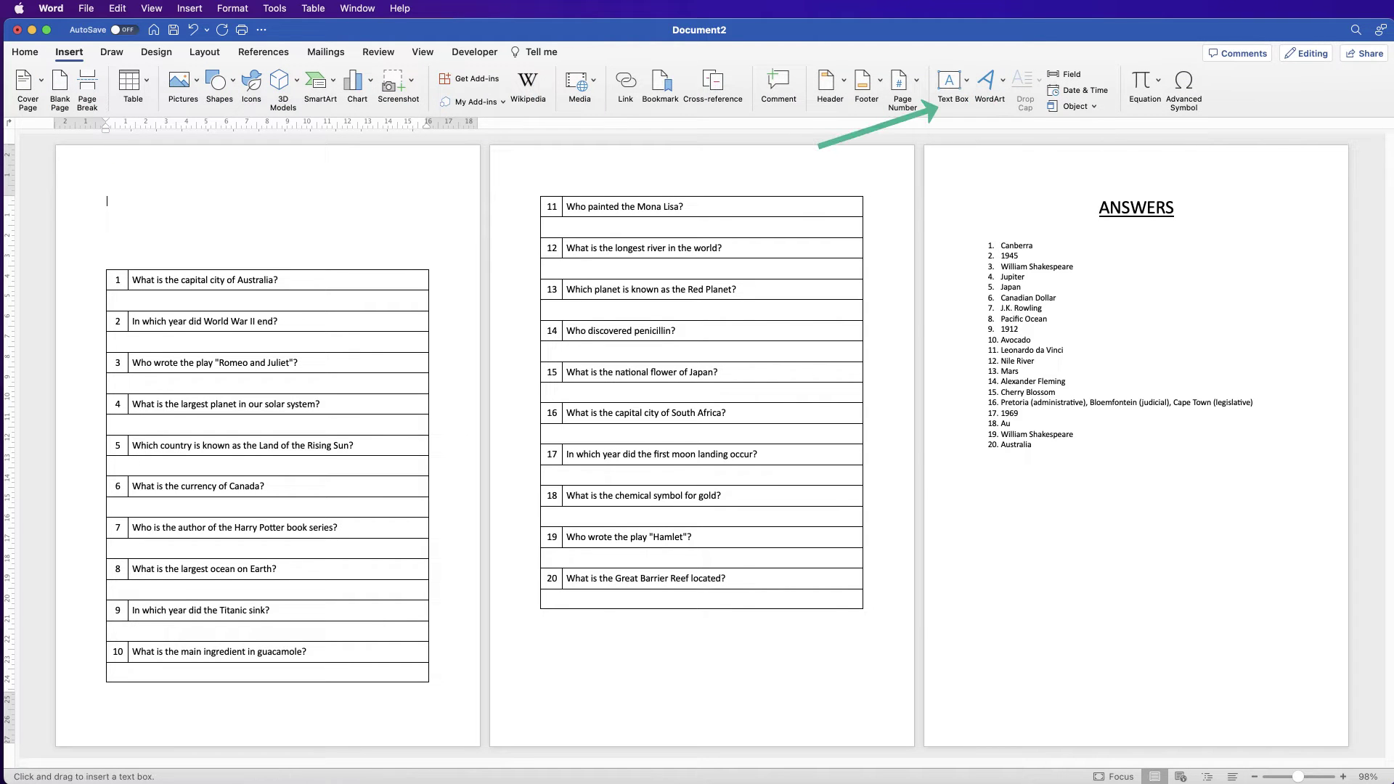
left_click_drag(115, 183, 420, 259)
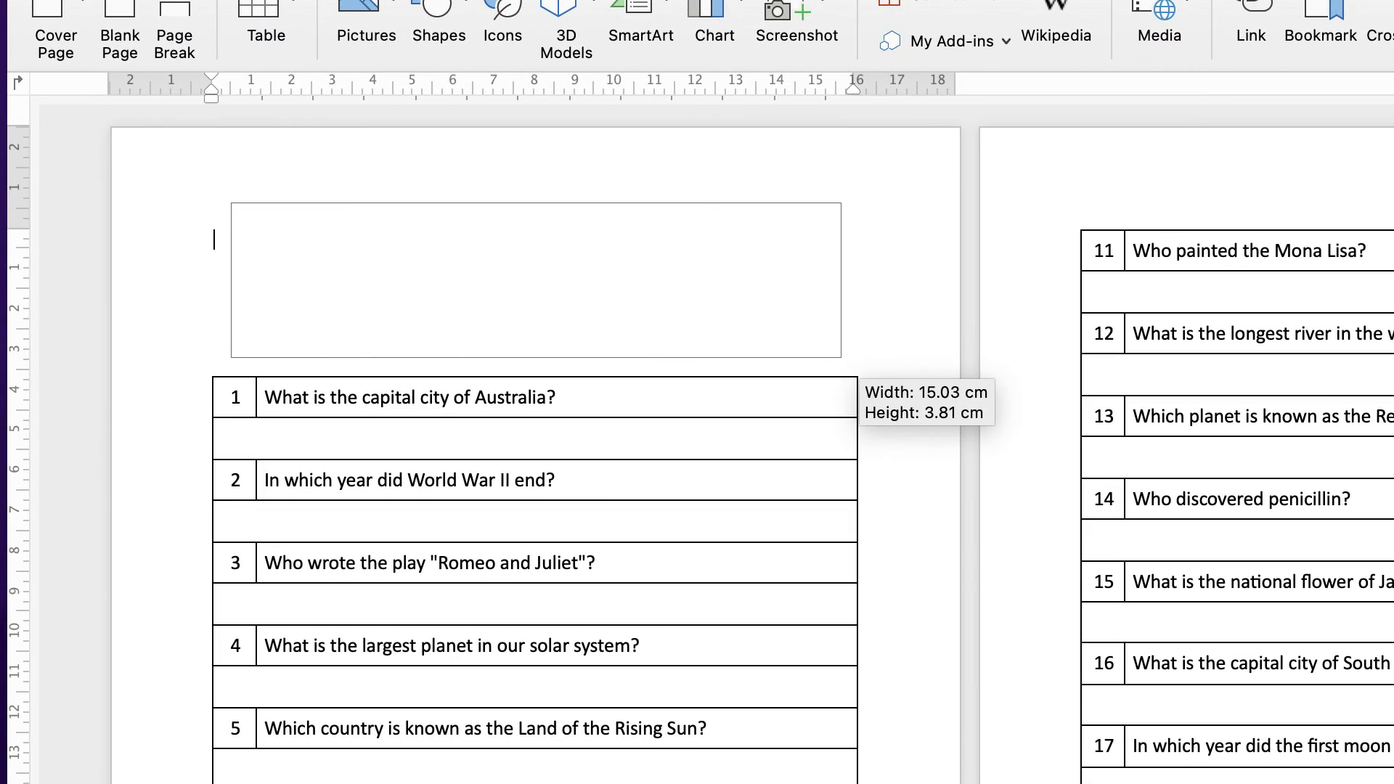
left_click_drag(842, 358, 842, 357)
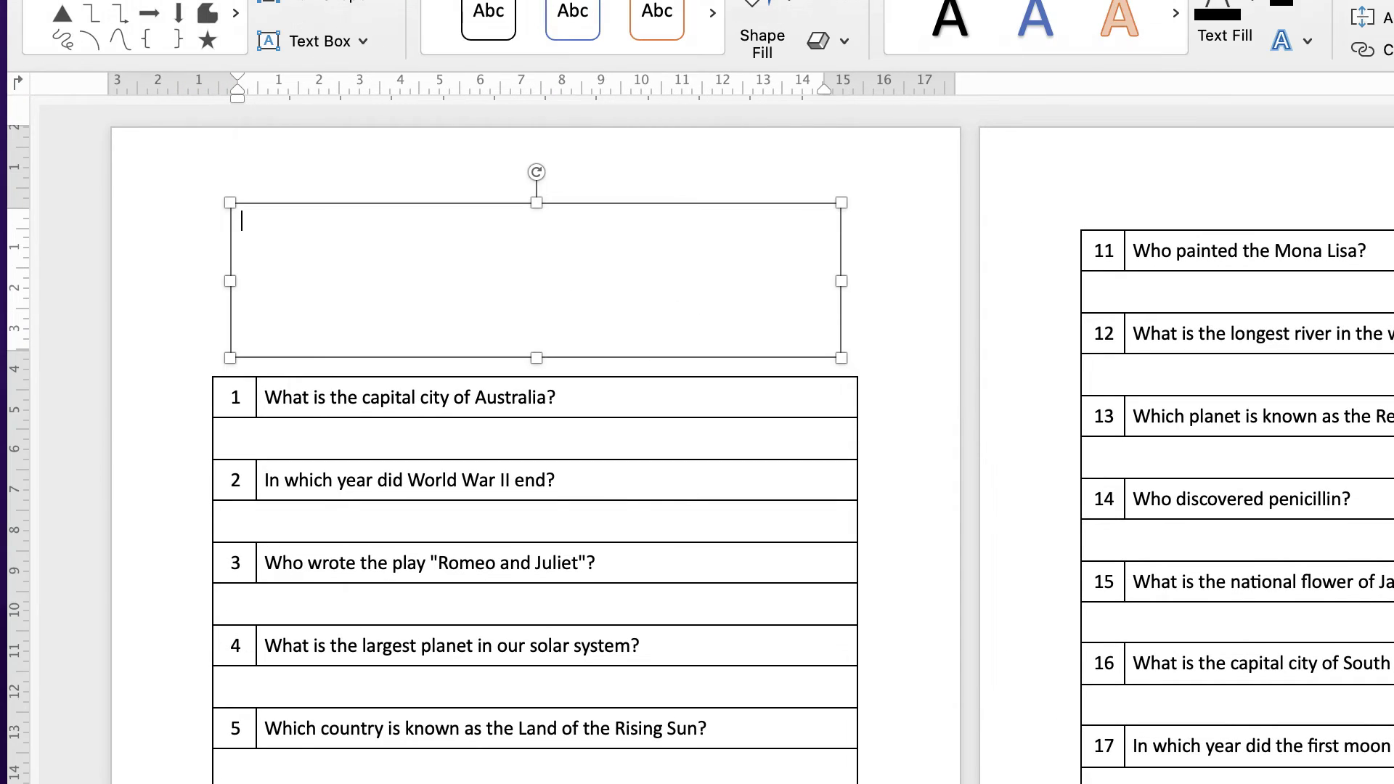
type("GENERAL KNOWLEDGE")
key("Return")
type("QUIZ")
- Set both title lines to the Atma font
left_click_drag(290, 245, 241, 224)
left_click(55, 117)
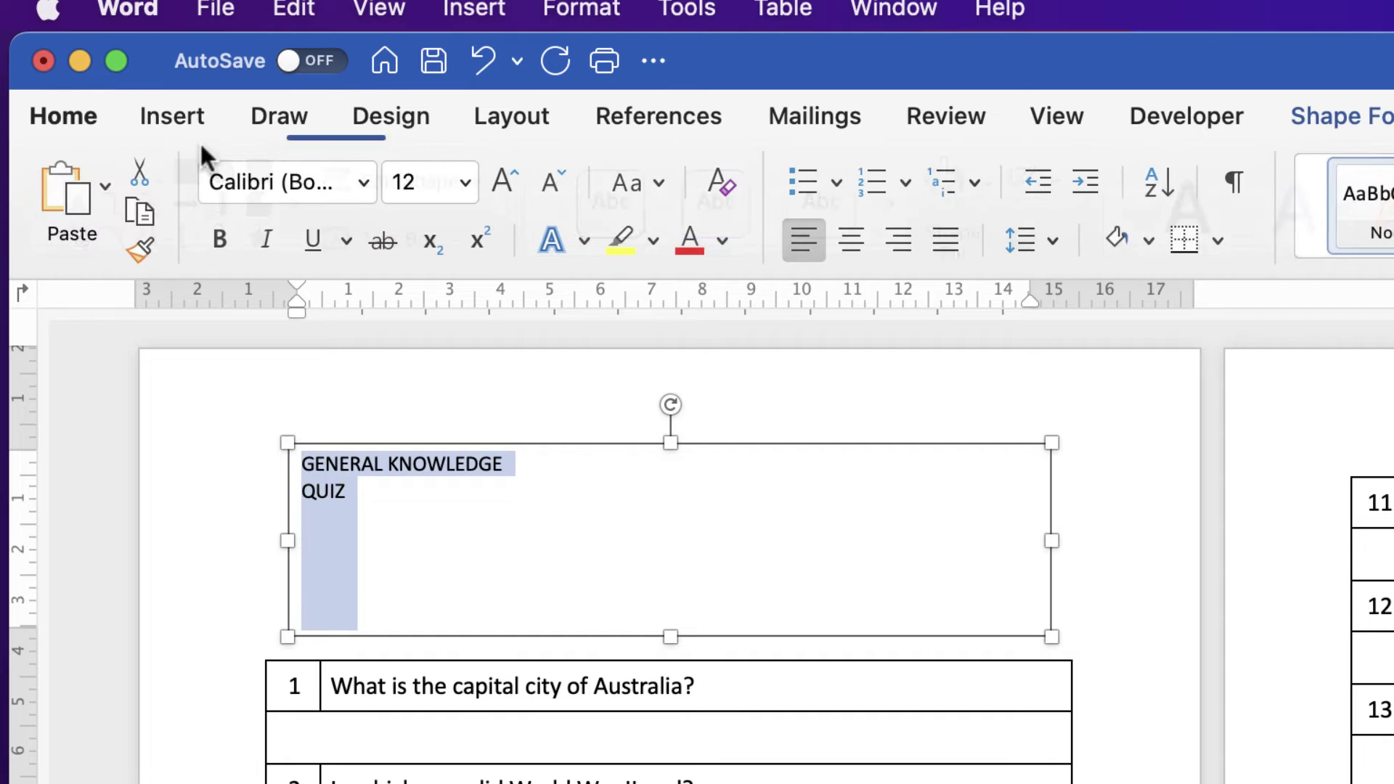
left_click(361, 183)
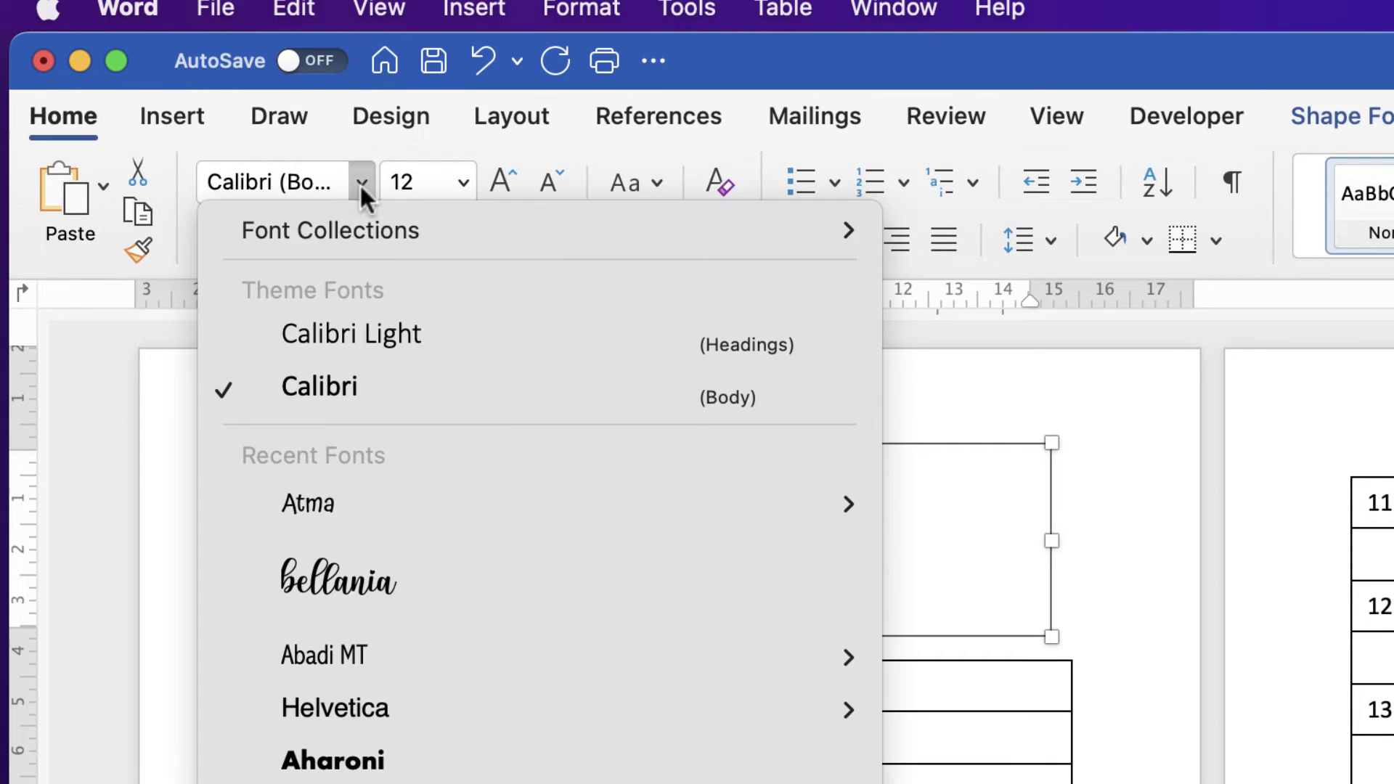
left_click(318, 500)
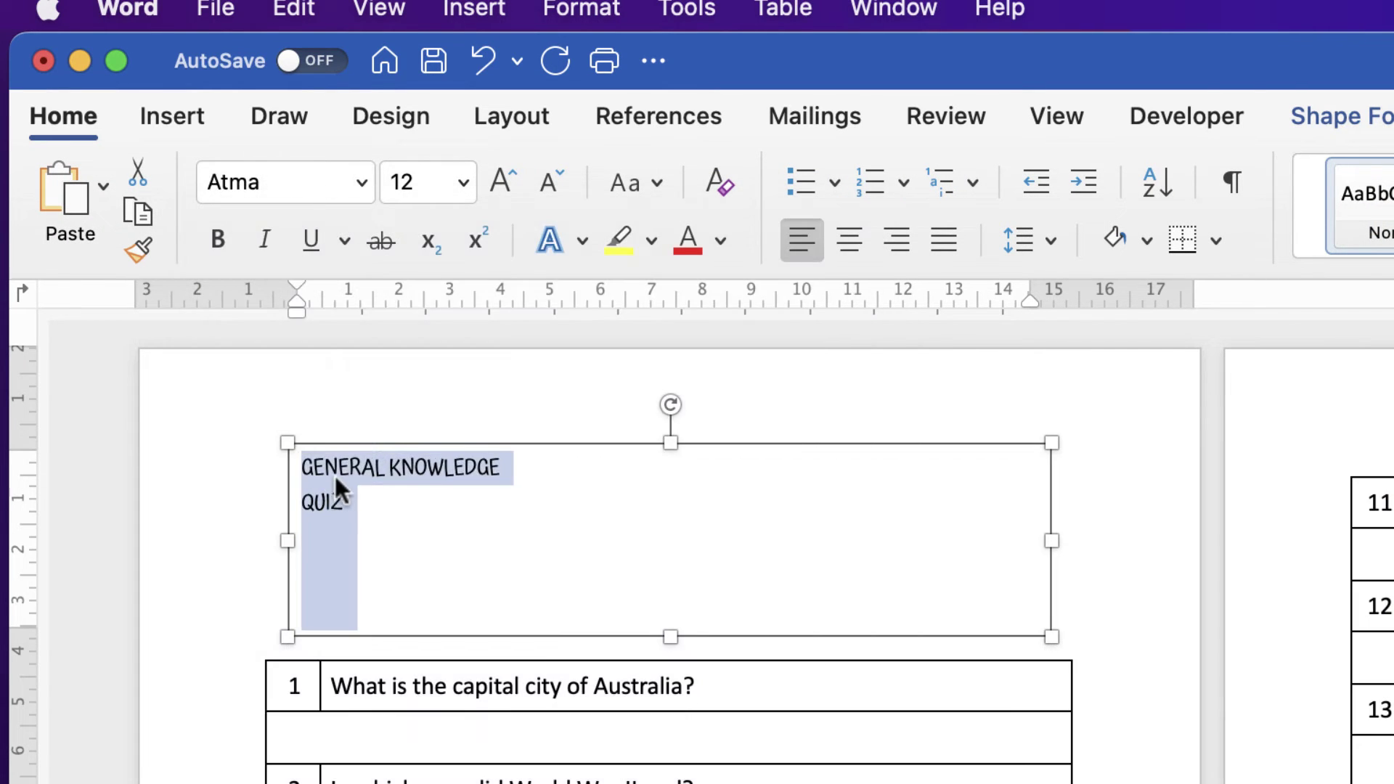
- Make the title bold, 36 pt and centred within its text box
left_click(500, 181)
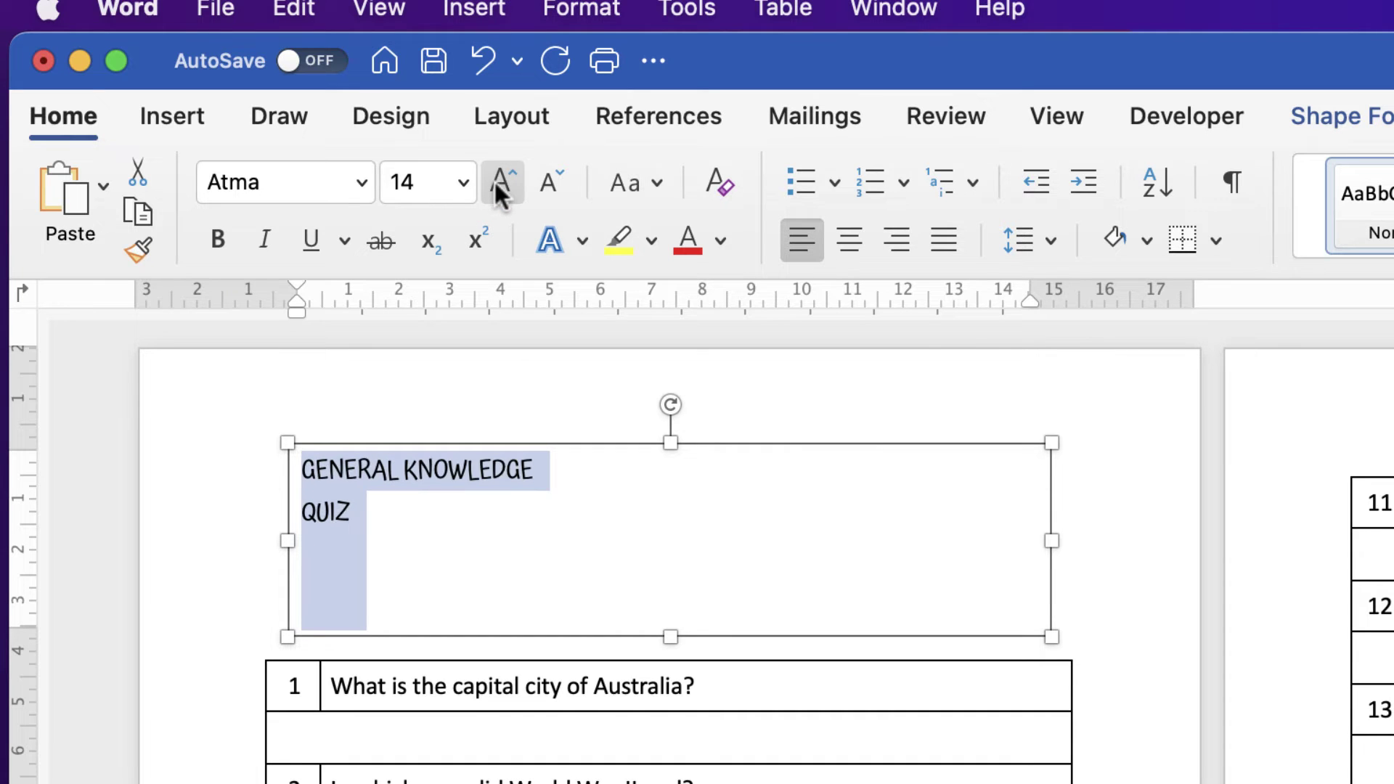
left_click(500, 182)
left_click(500, 182)
left_click(499, 181)
left_click(214, 248)
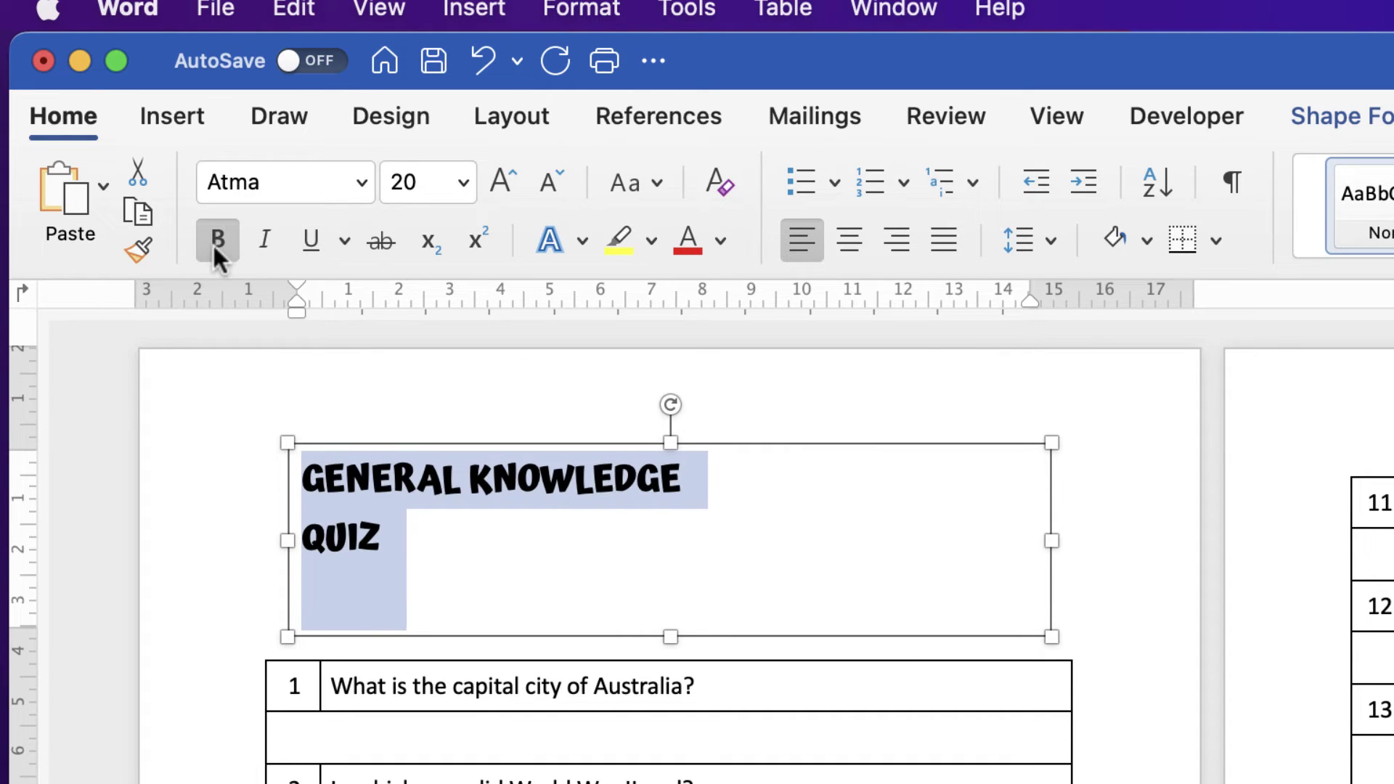
left_click(498, 181)
left_click(497, 182)
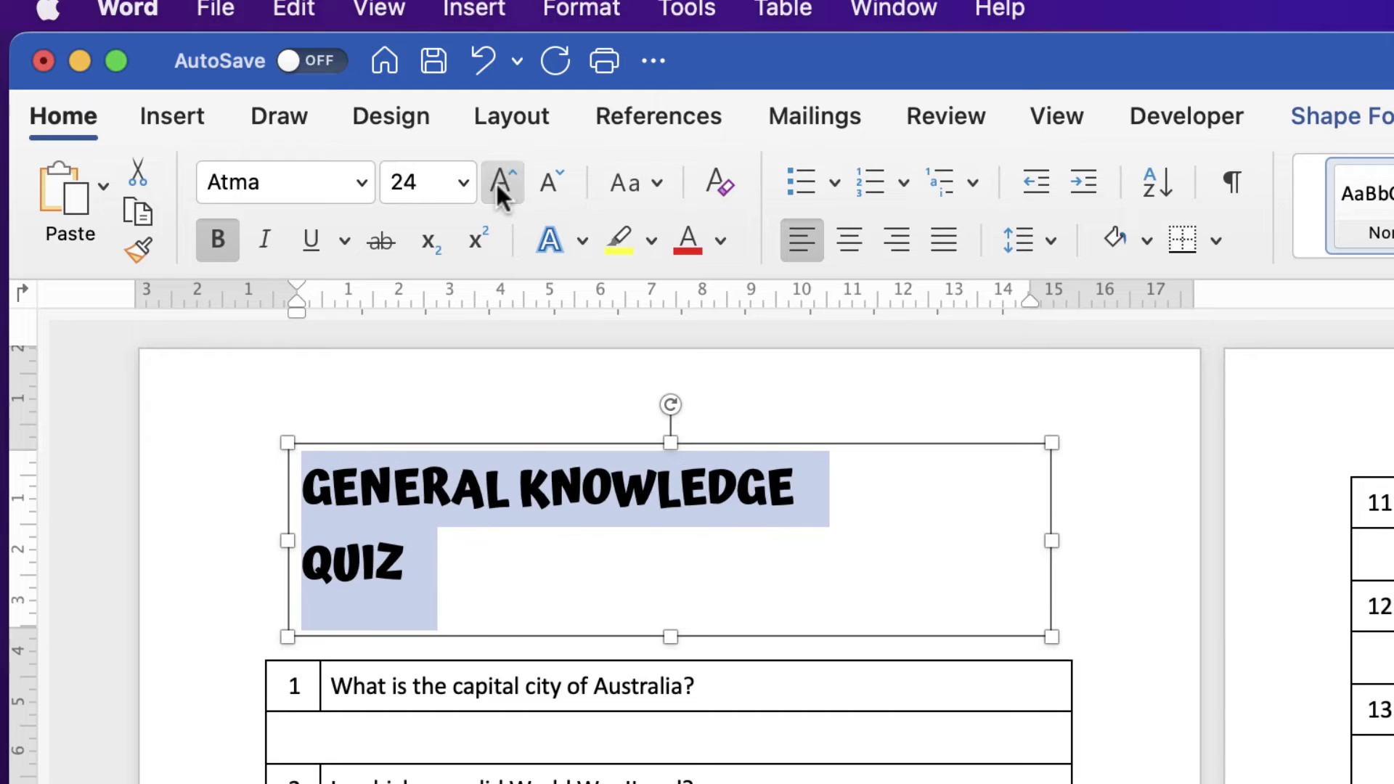
left_click(495, 181)
left_click(495, 181)
left_click(848, 242)
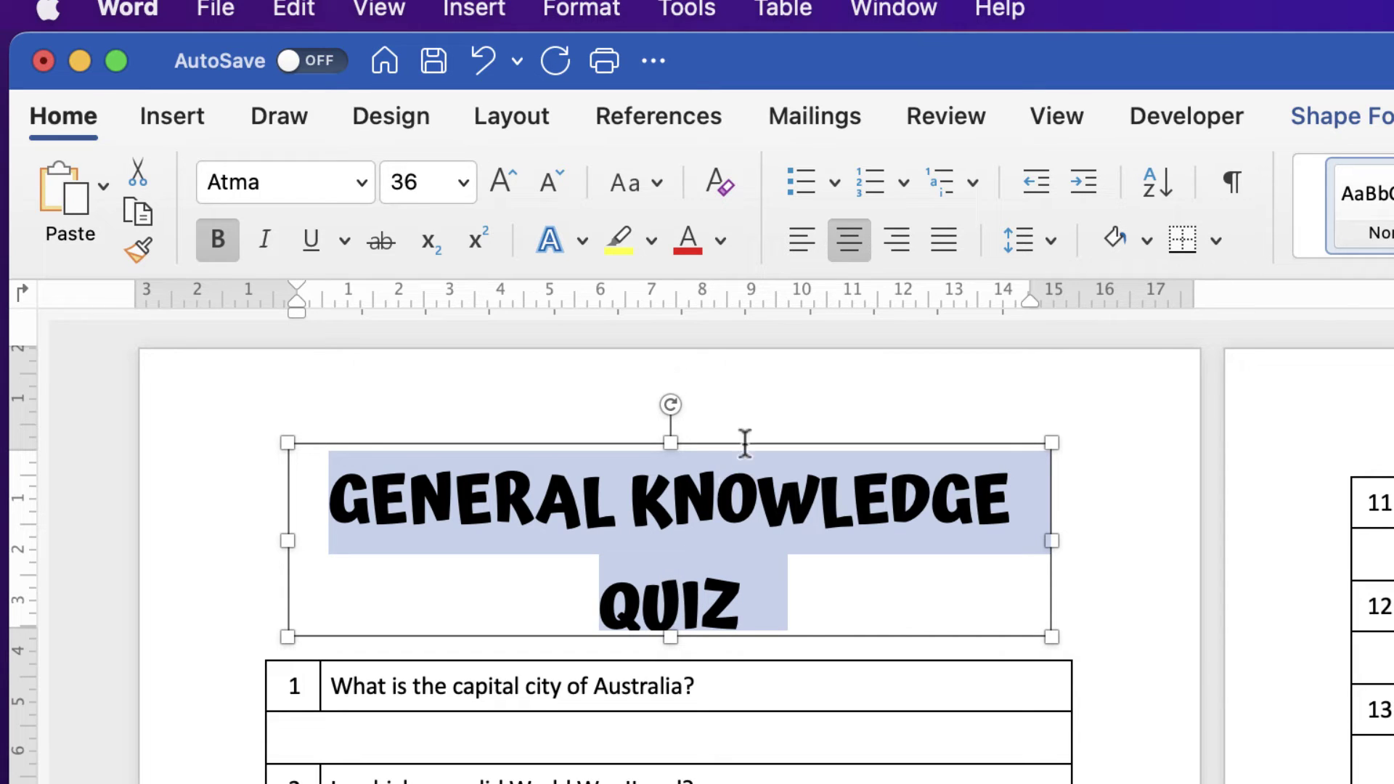
- Set the title's line spacing to exactly 40 pt and shorten its text box to fit
left_click(1052, 240)
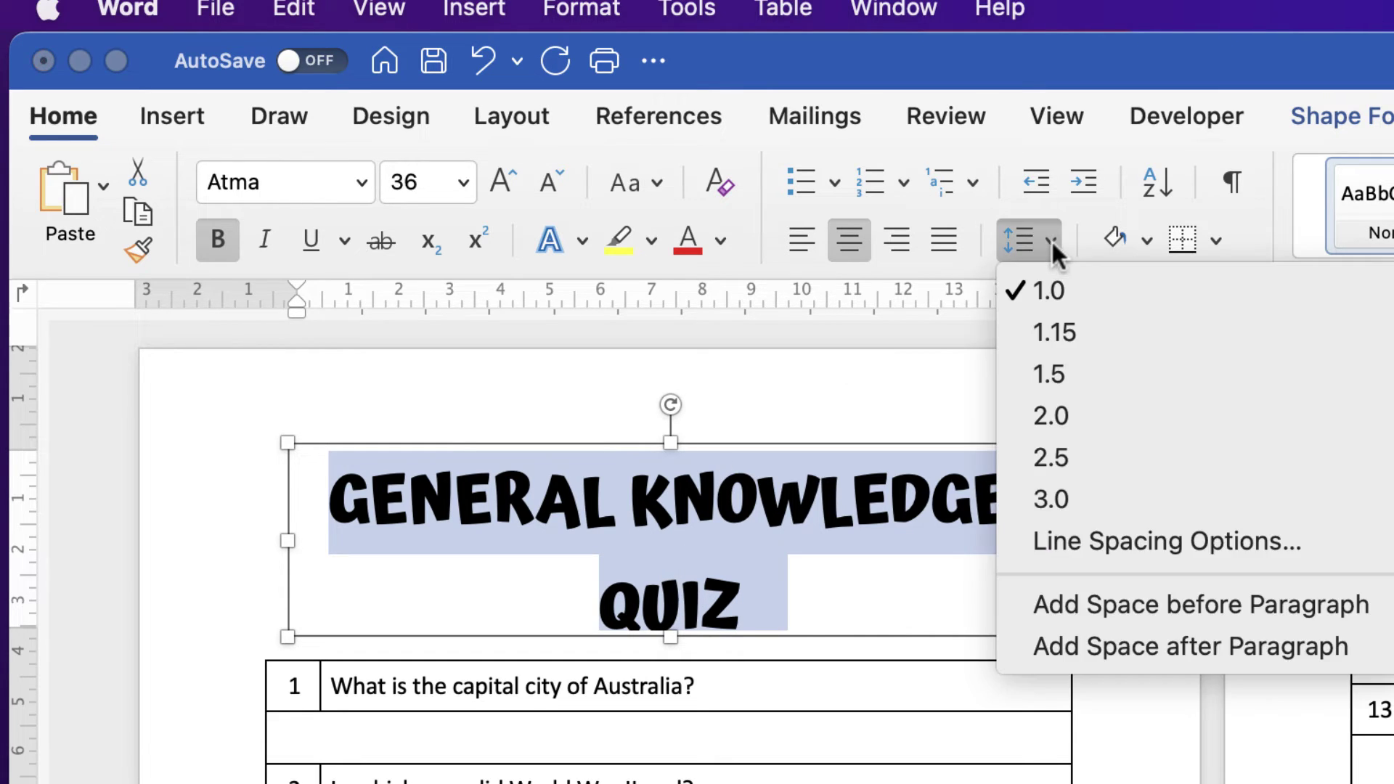
left_click(1093, 542)
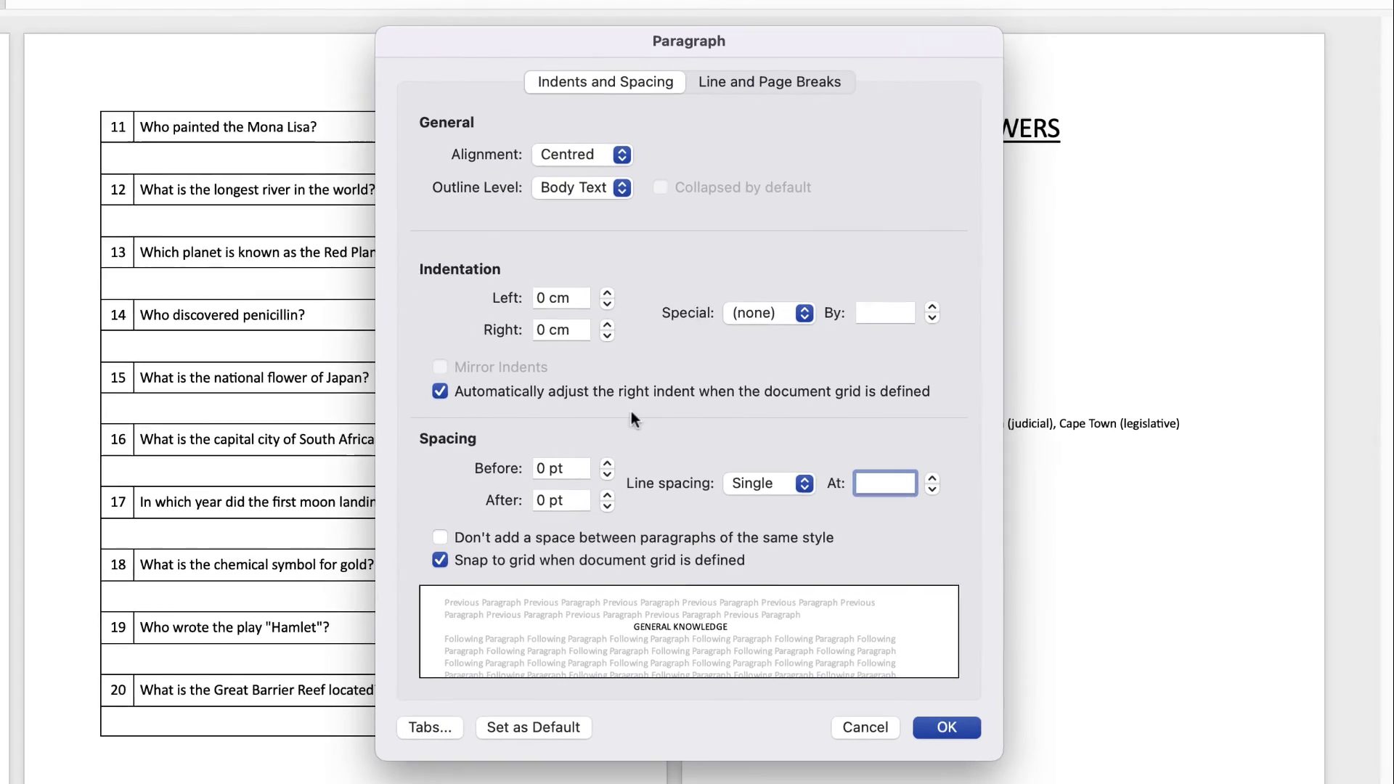
left_click(802, 484)
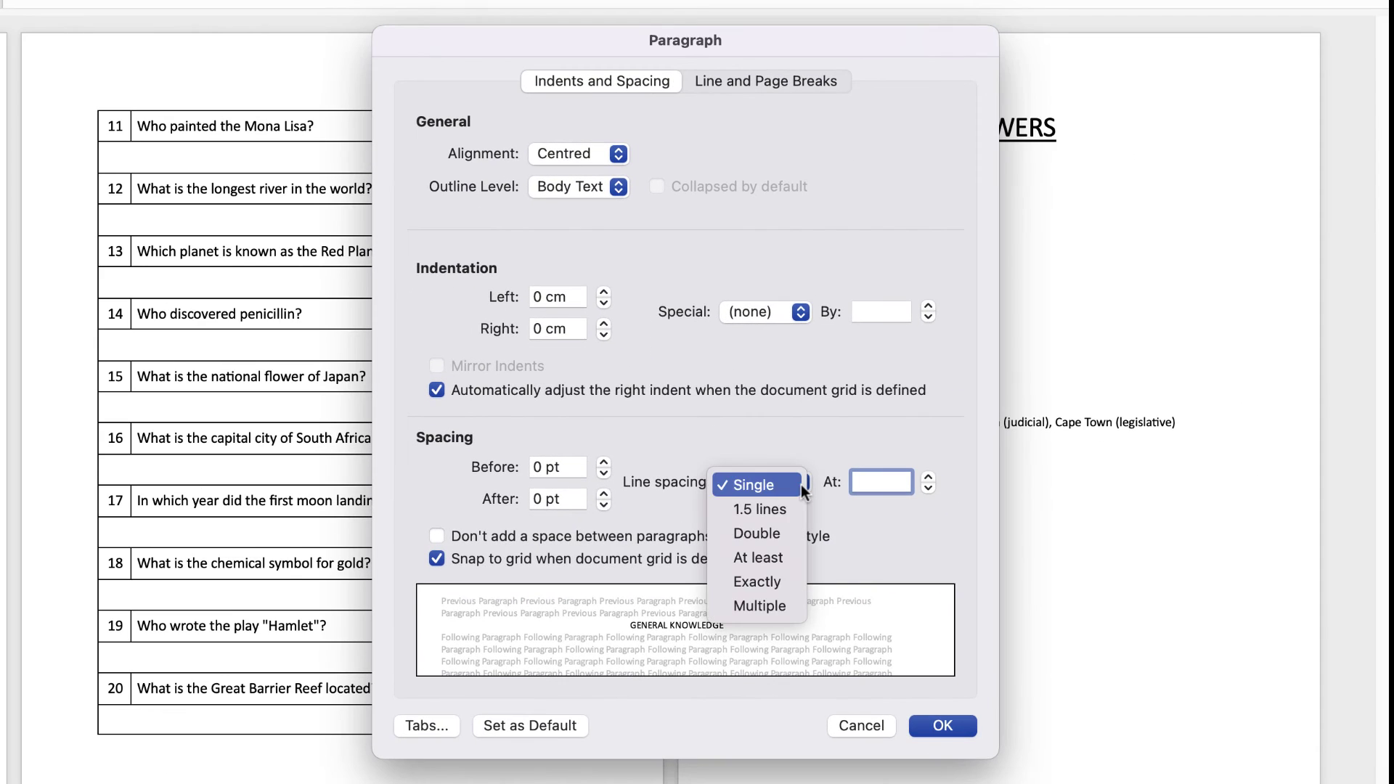
left_click(751, 582)
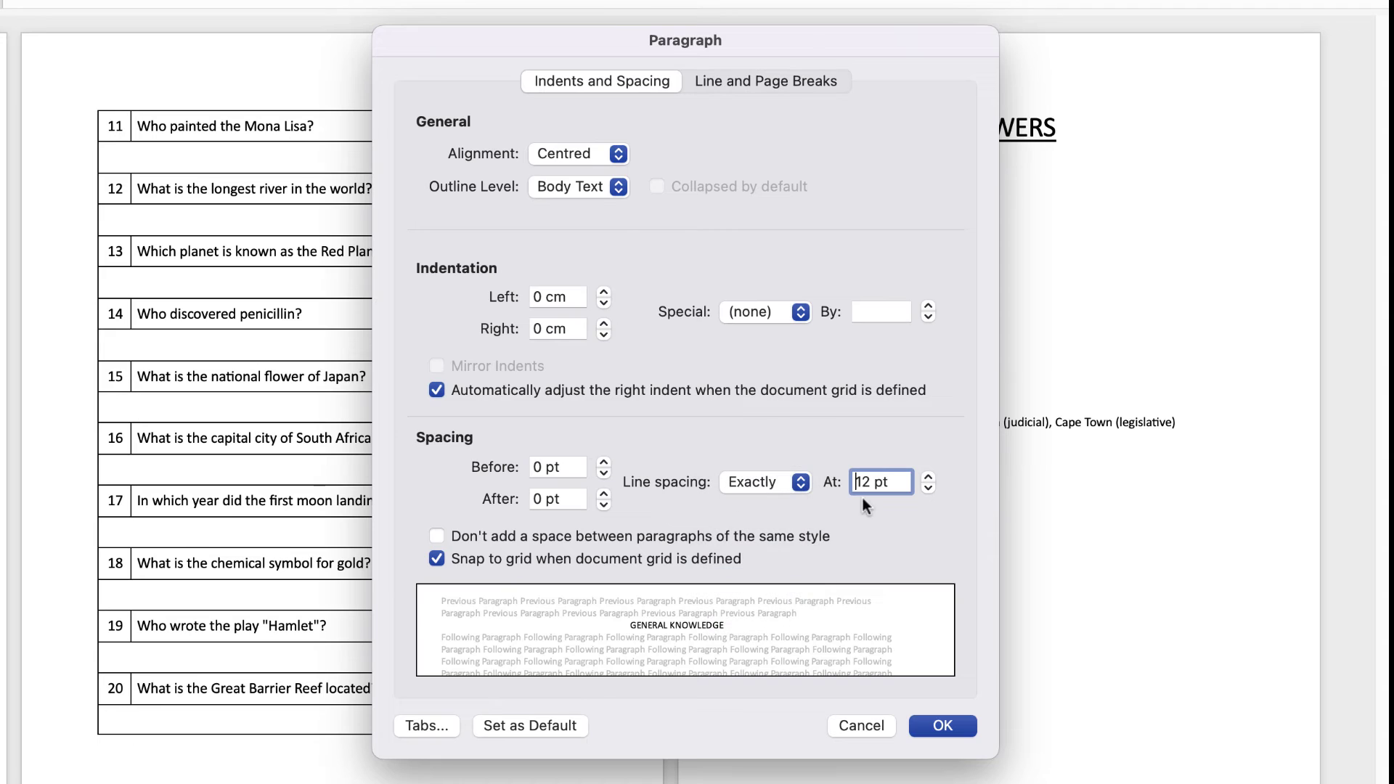
left_click_drag(892, 482, 859, 482)
type("40")
key("Return")
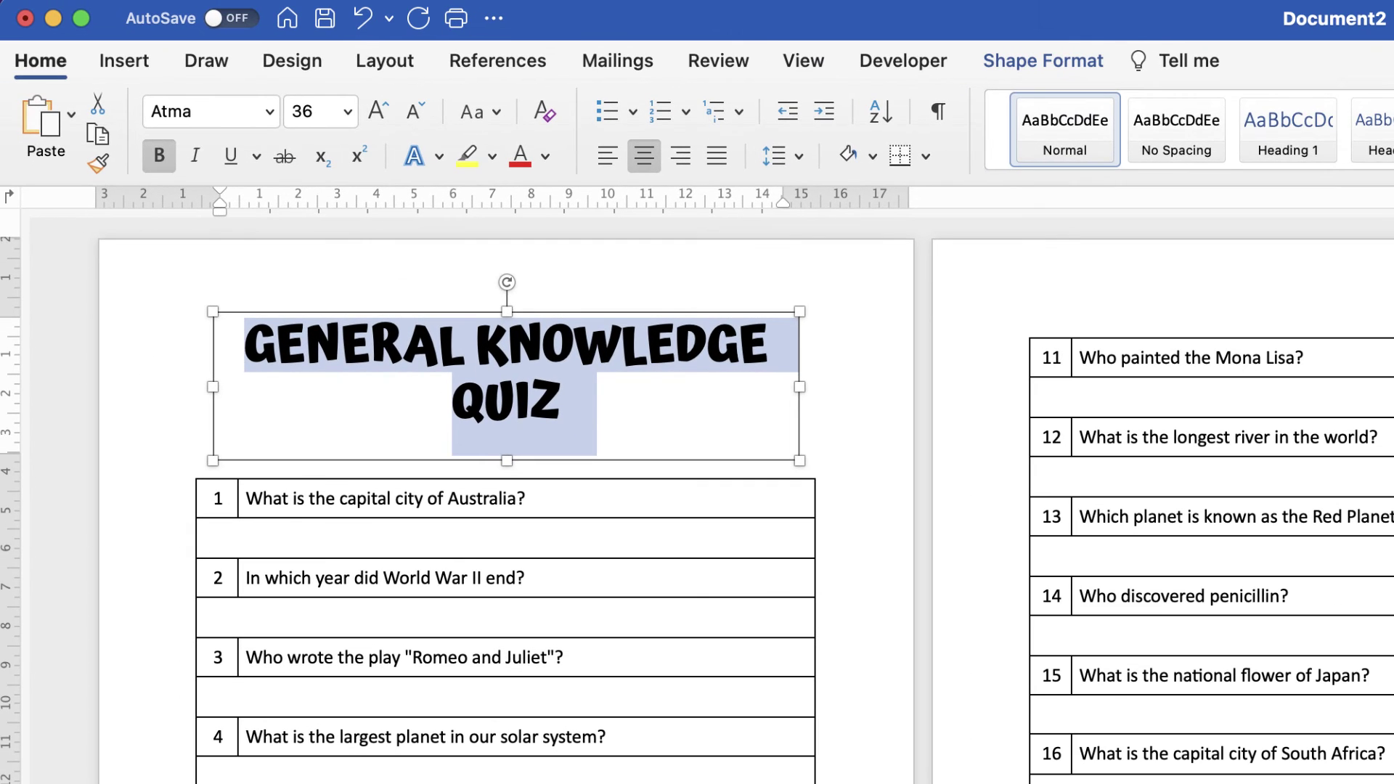
left_click_drag(507, 460, 507, 436)
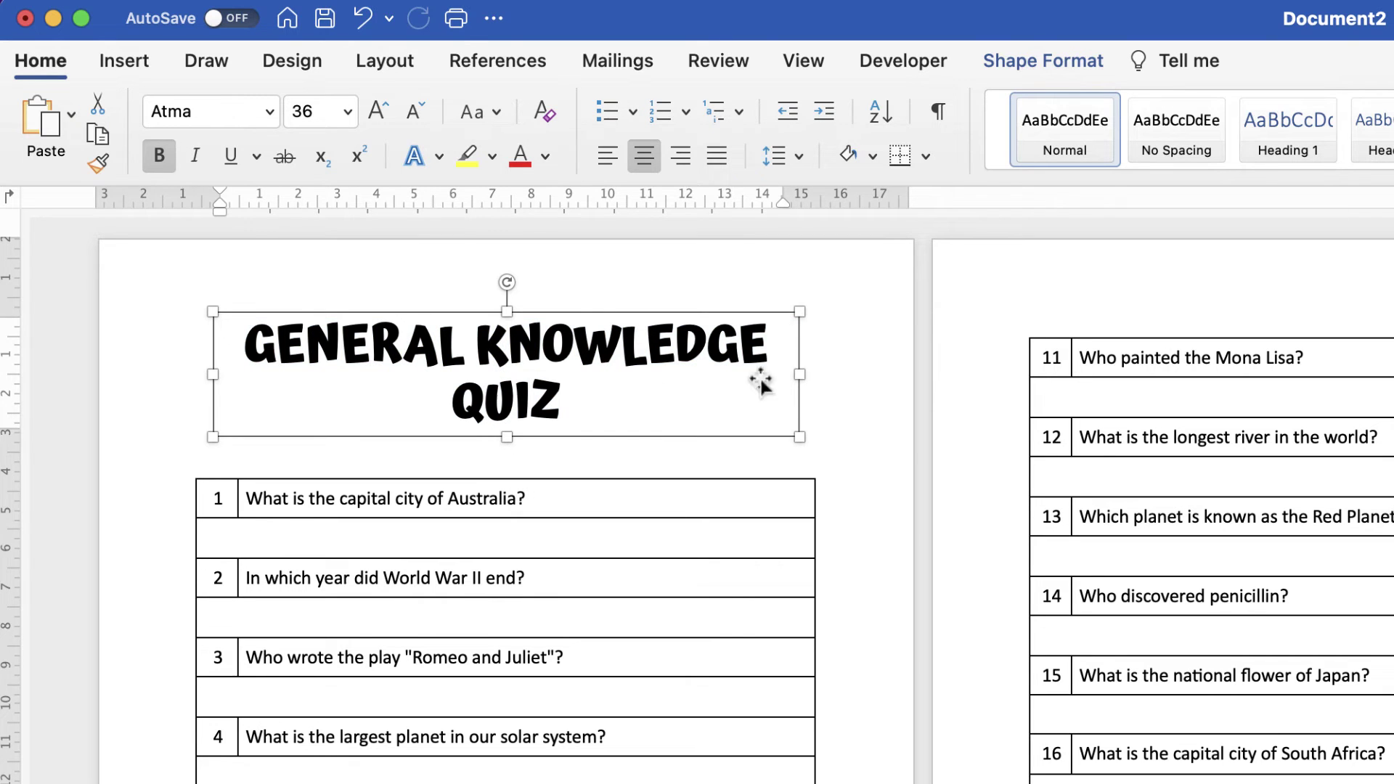
- Give the title text box No Outline
left_click(831, 320)
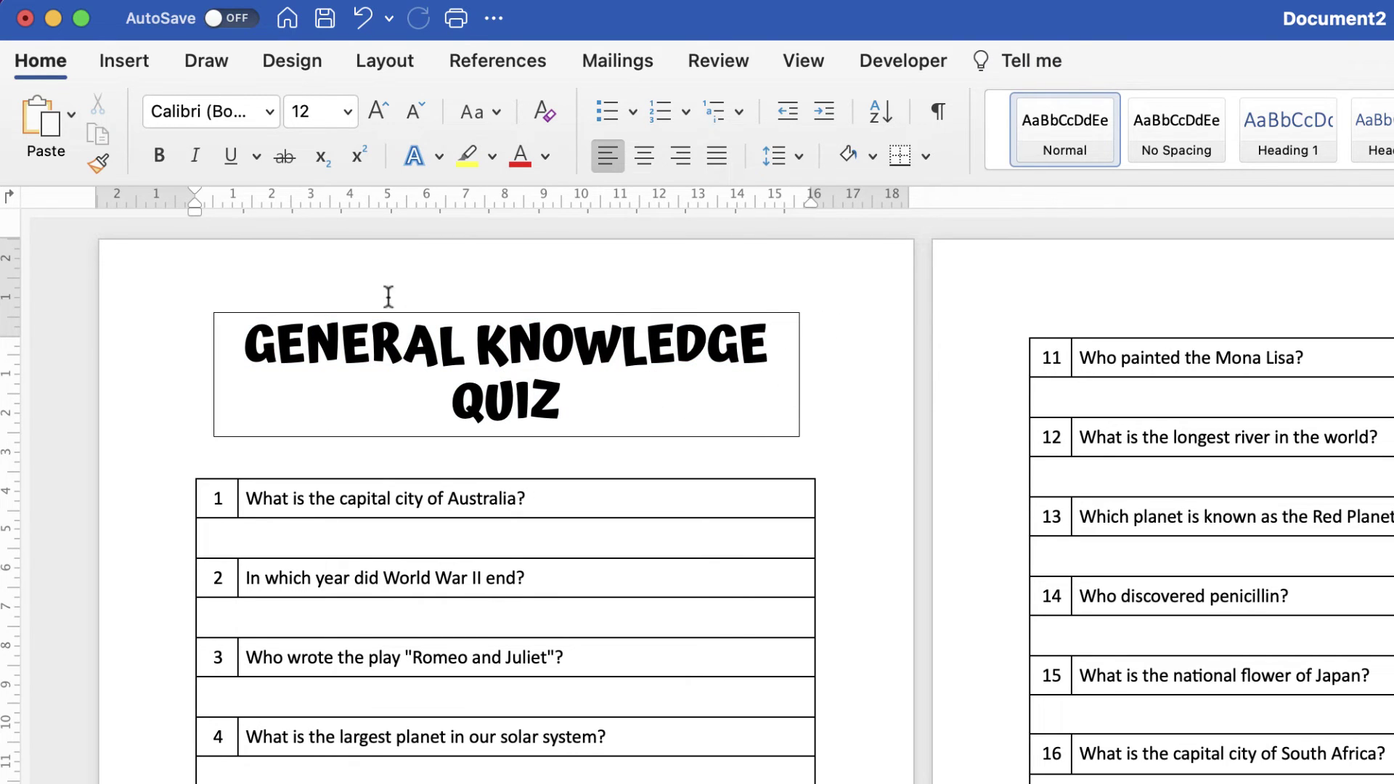
left_click(534, 400)
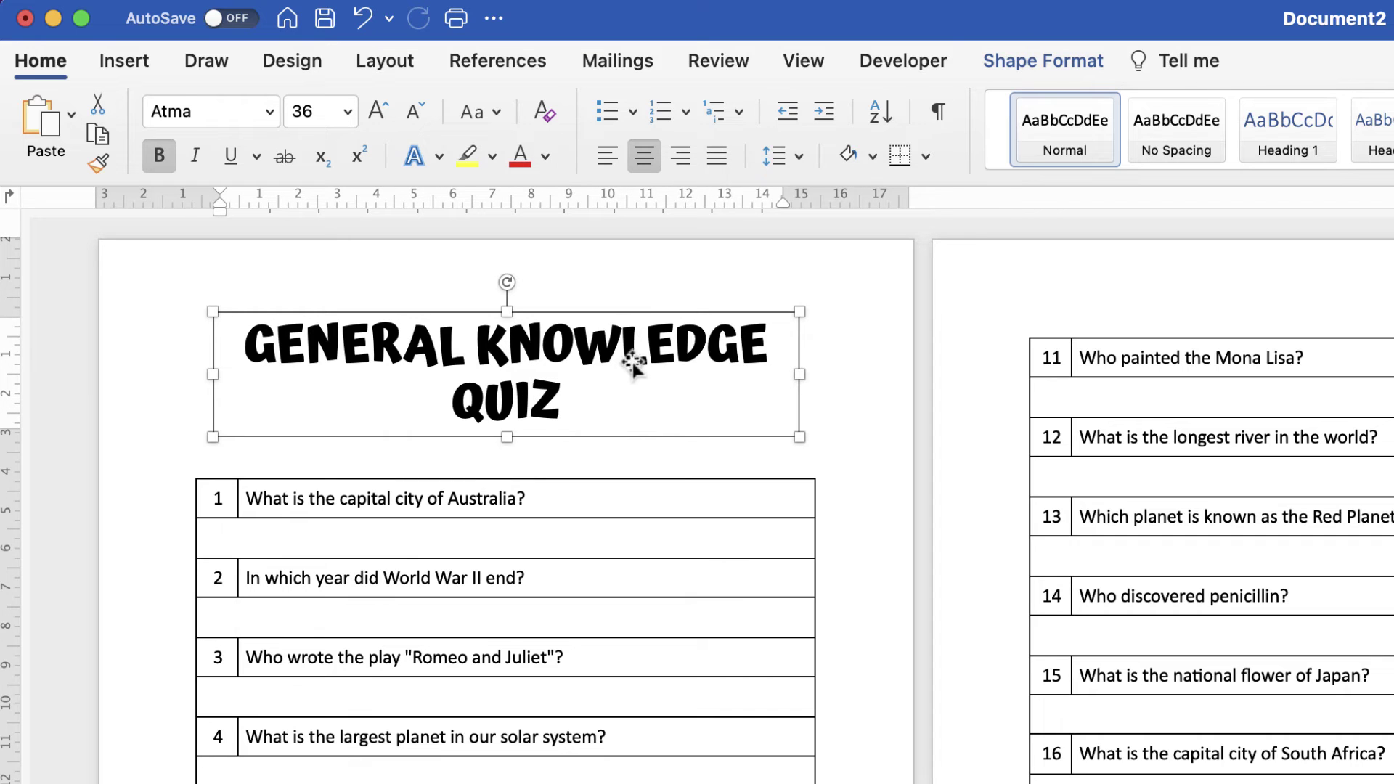
left_click(1006, 62)
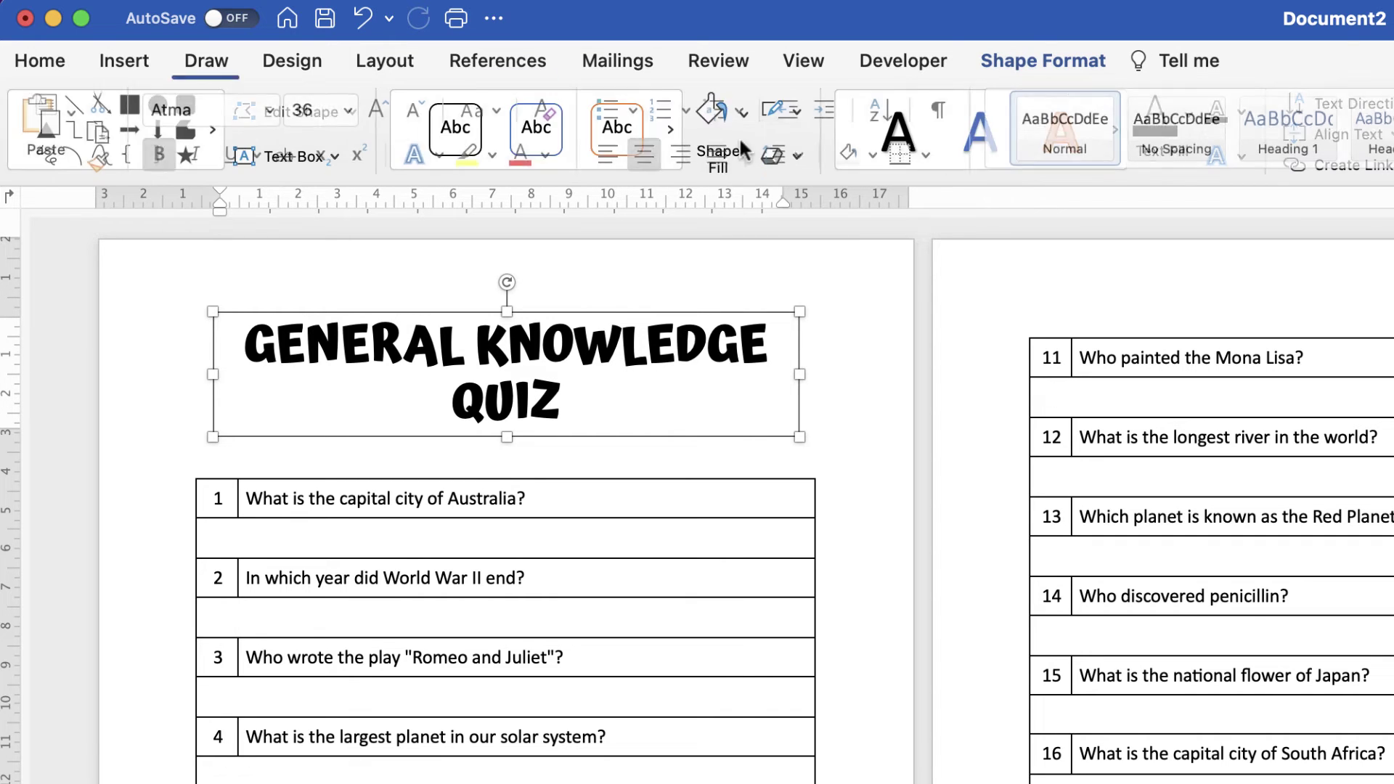
left_click(802, 111)
left_click(808, 164)
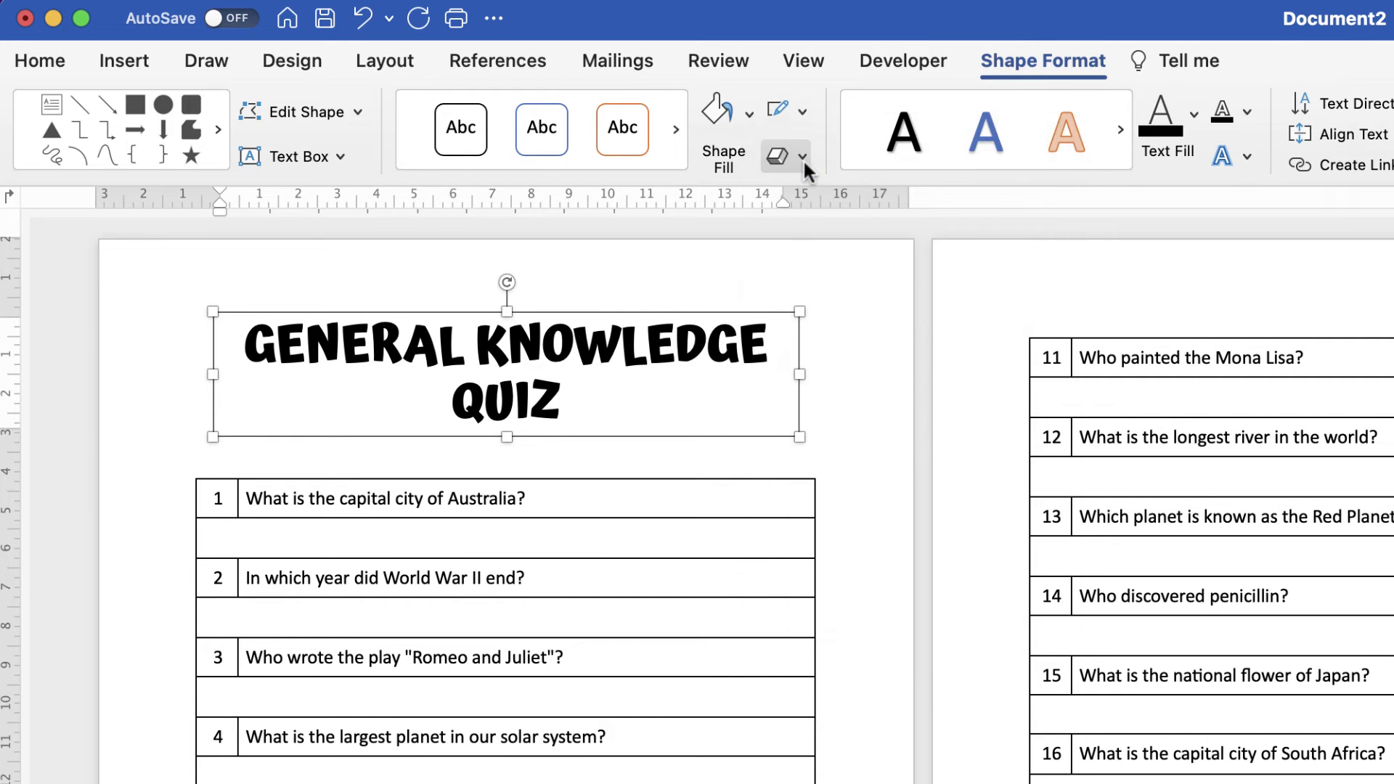
- Align the title box to the horizontal centre of page 1
left_click(1020, 59)
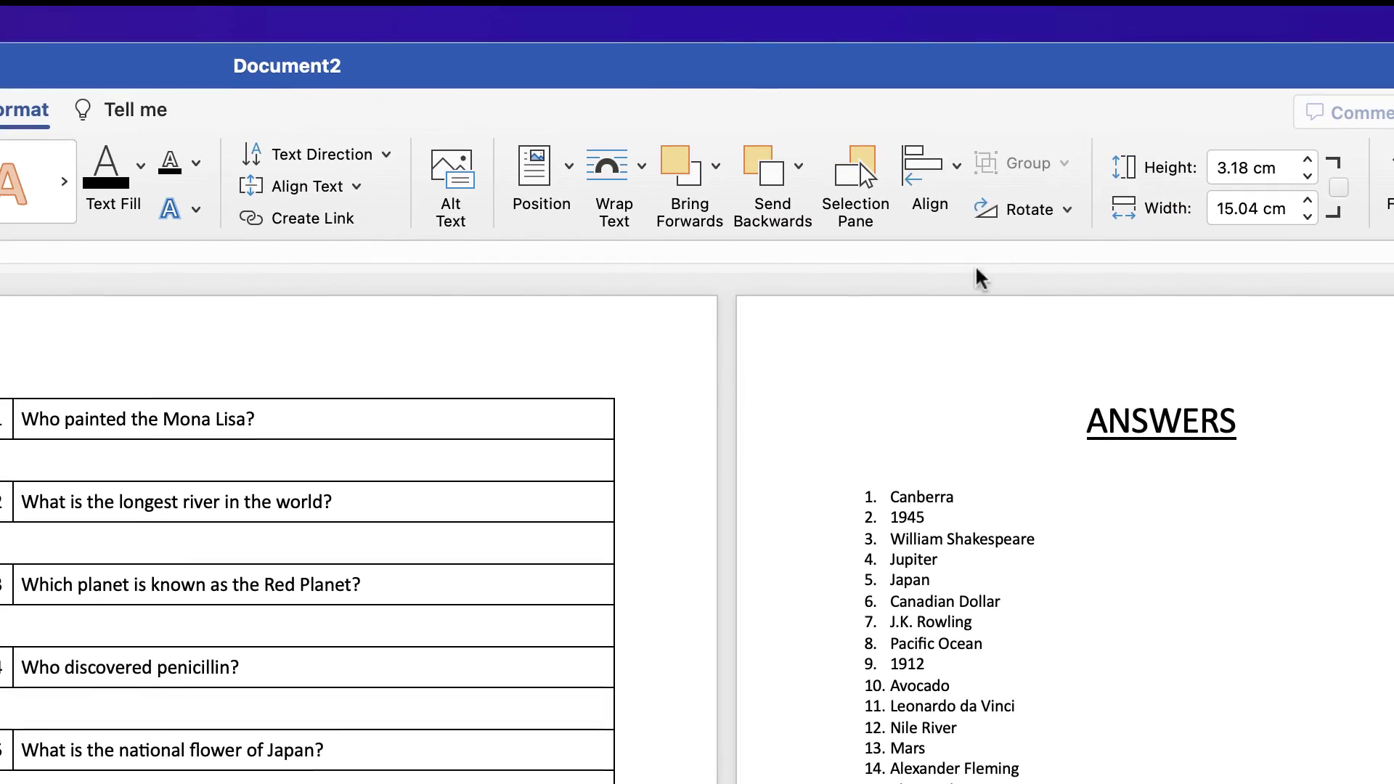
left_click(956, 176)
left_click(989, 287)
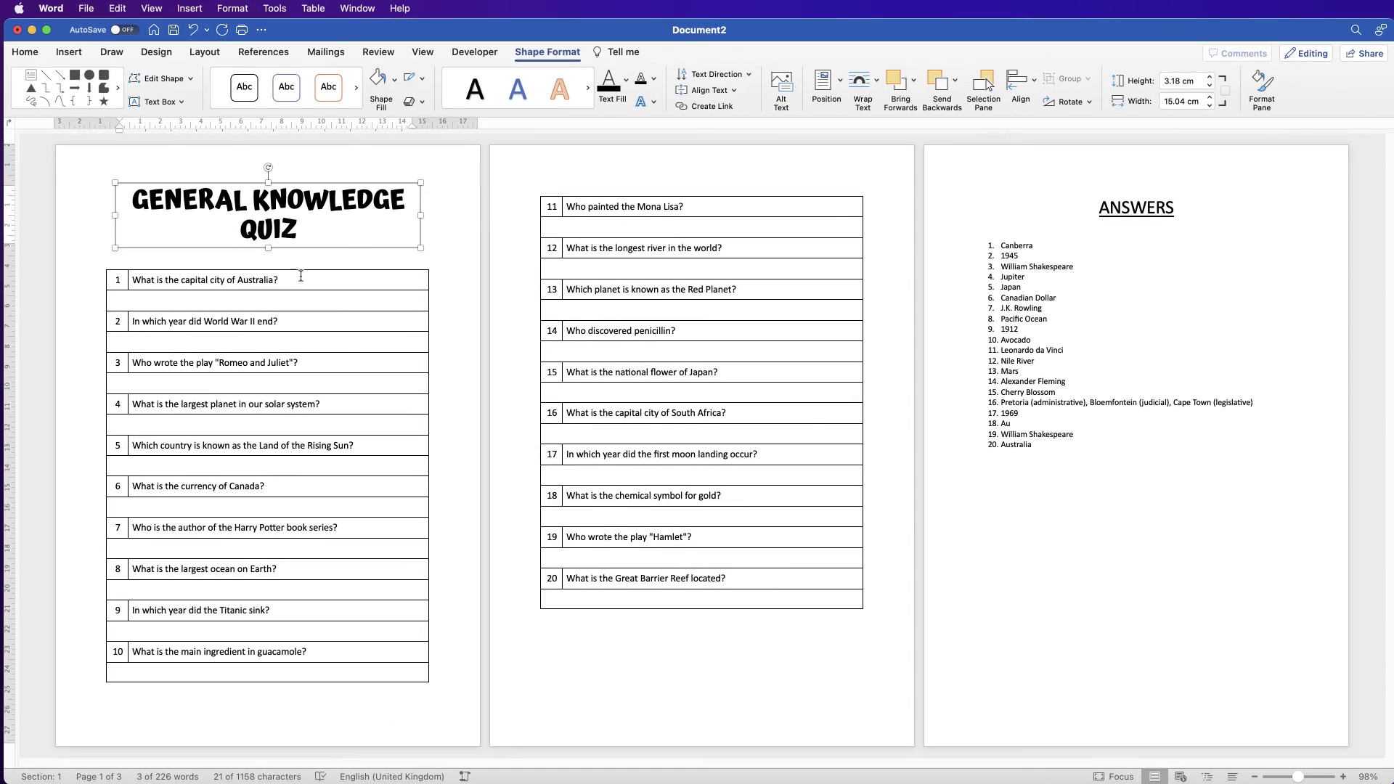
left_click(404, 287)
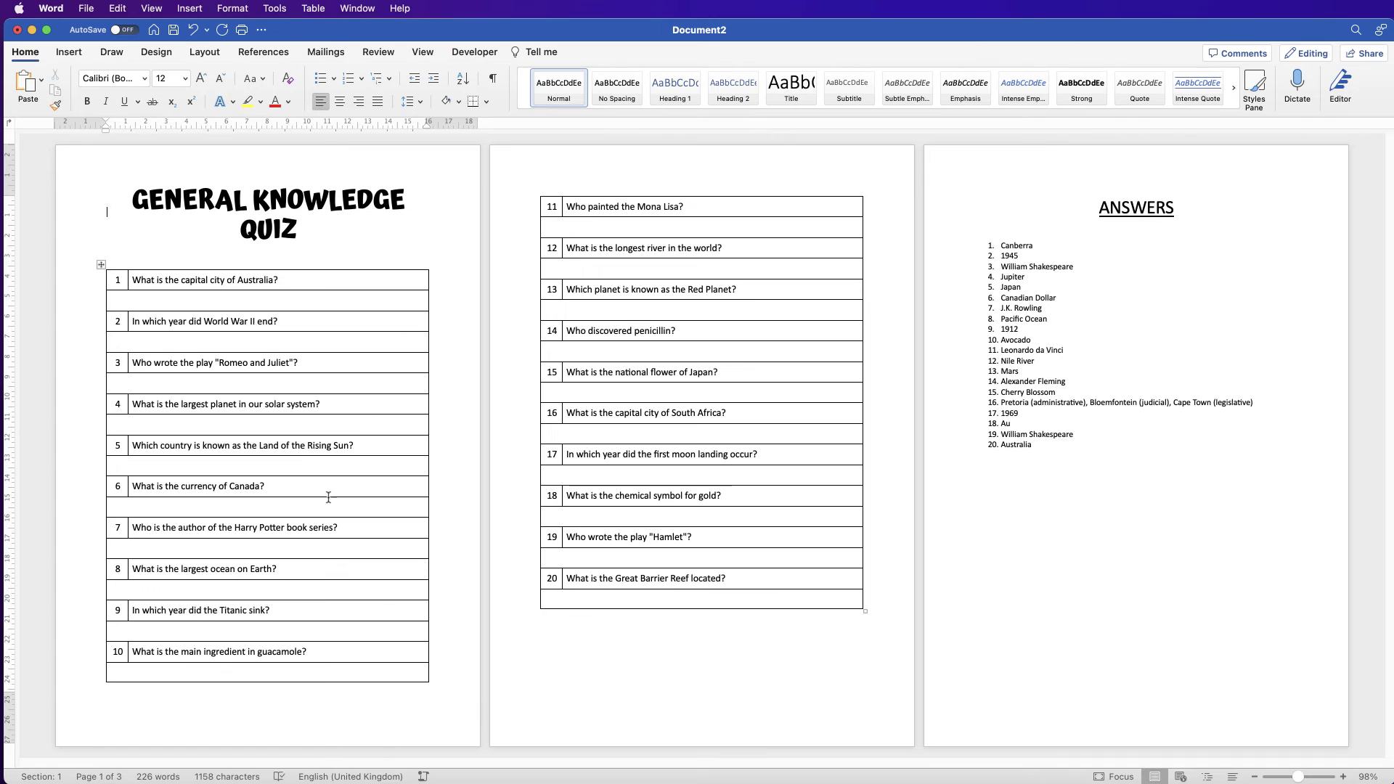
- Push the questions 11–20 table down on page 2, then delete the blank lines above ANSWERS on page 3
left_click(688, 206)
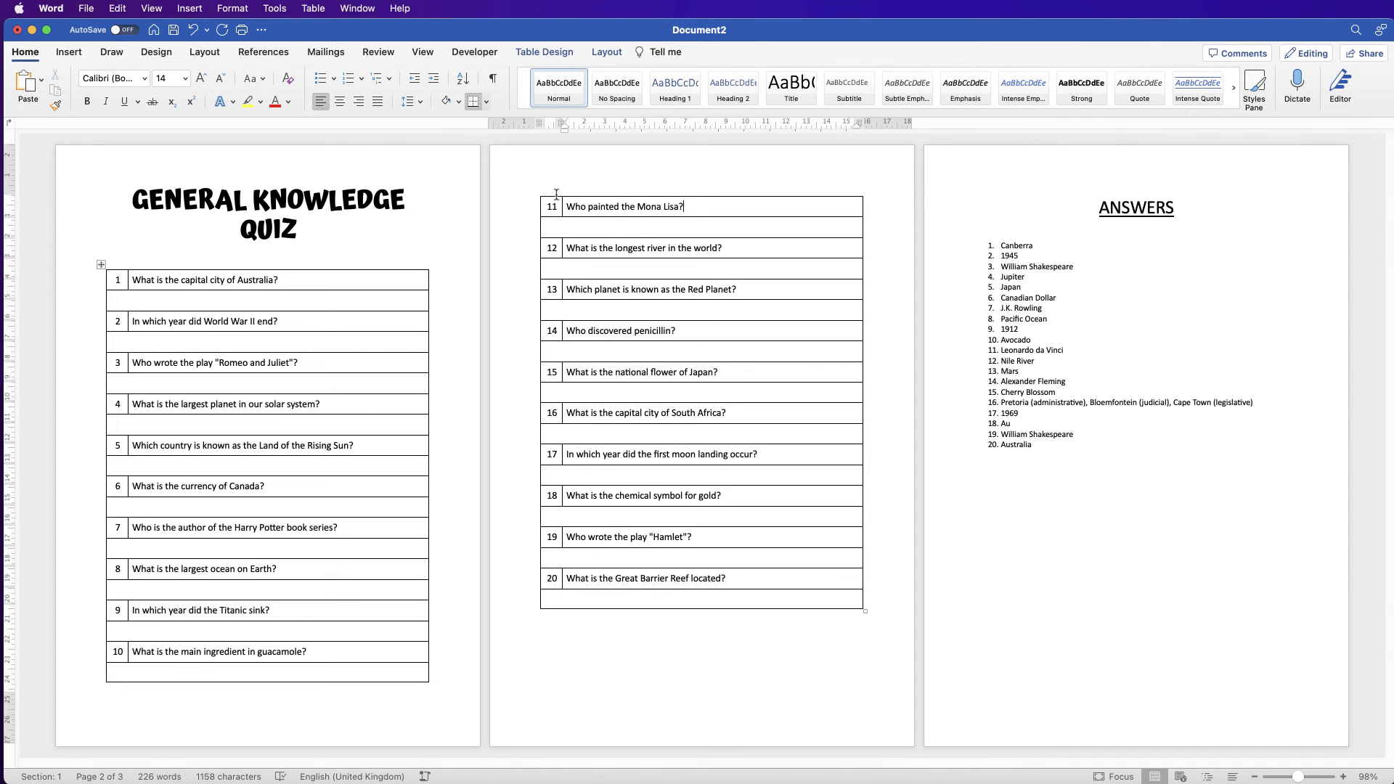
left_click(603, 54)
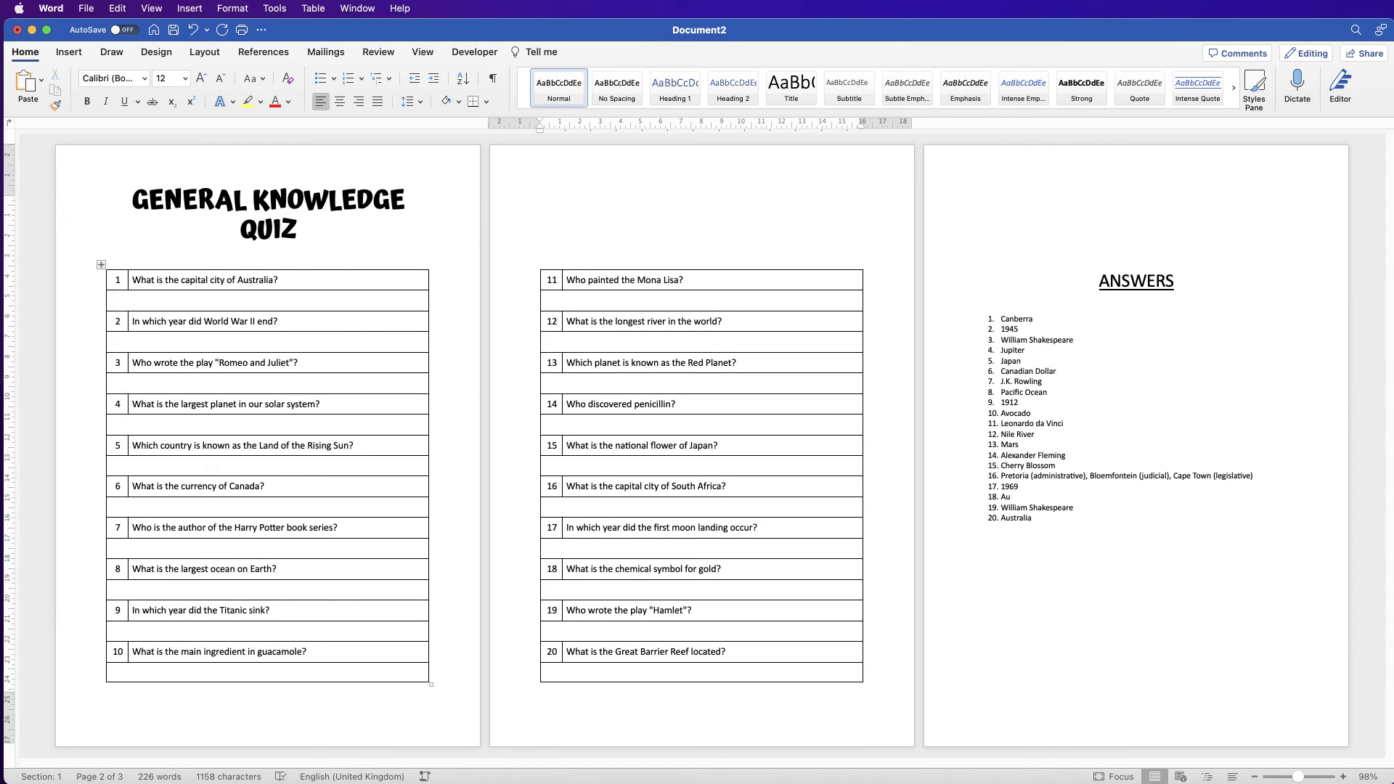
key("shift+Up")
key("shift+Up")
key("shift+Up")
key("shift+Up")
key("BackSpace")
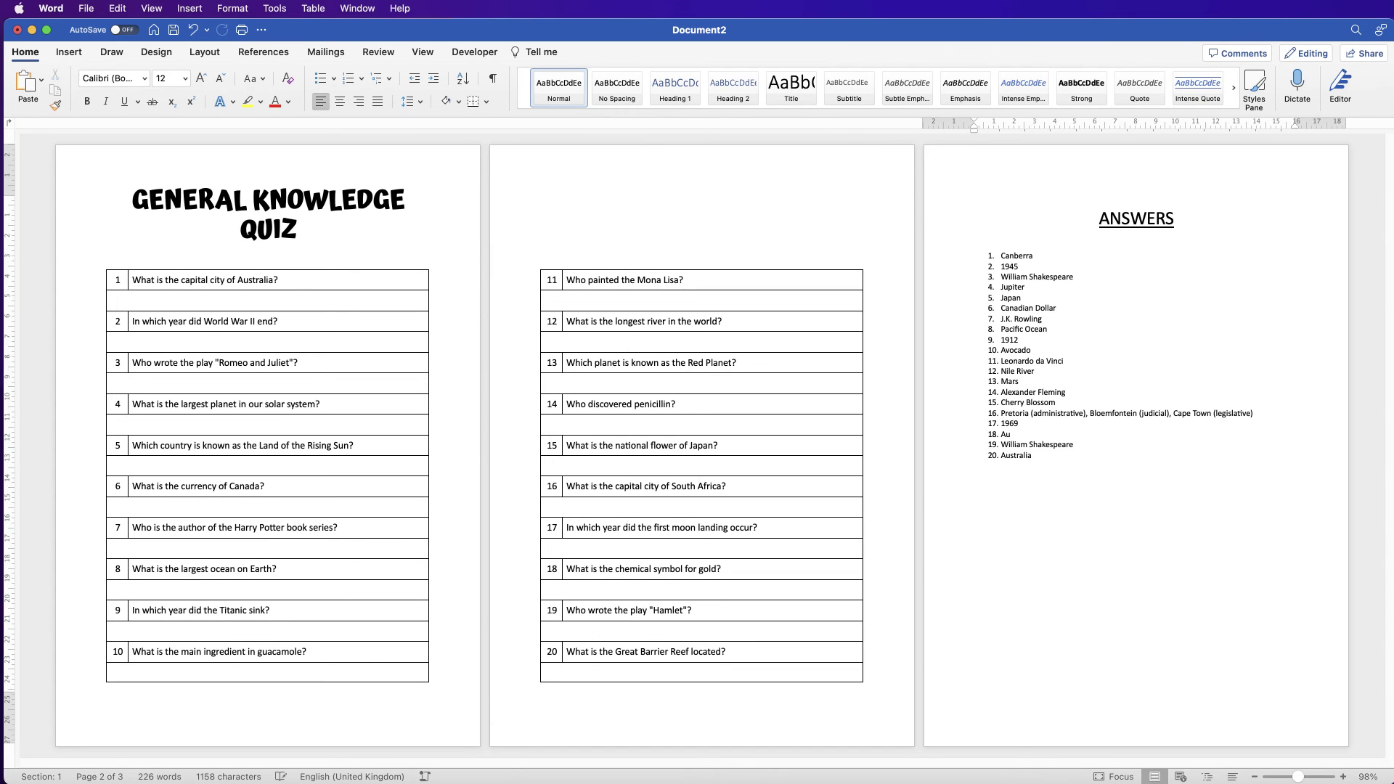
key("BackSpace")
left_click(541, 201)
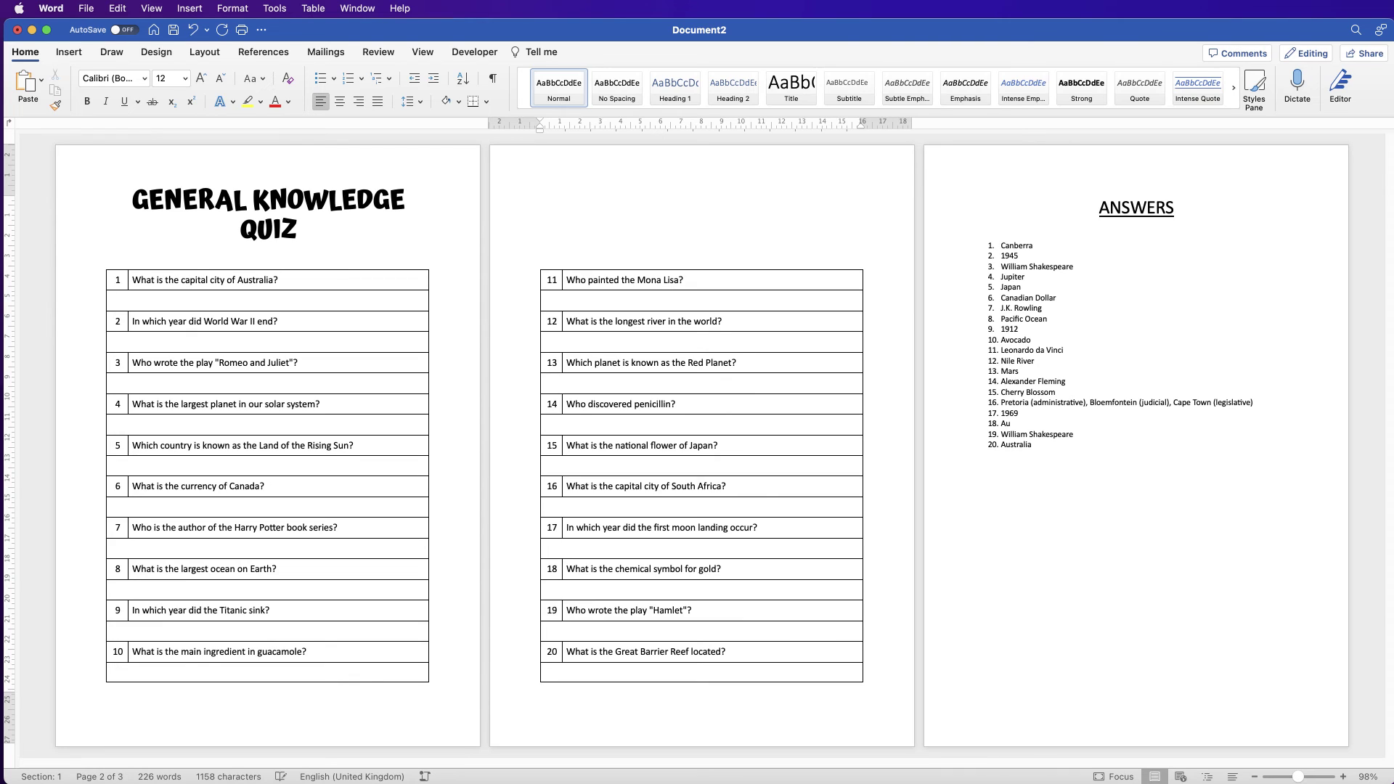
left_click(268, 210)
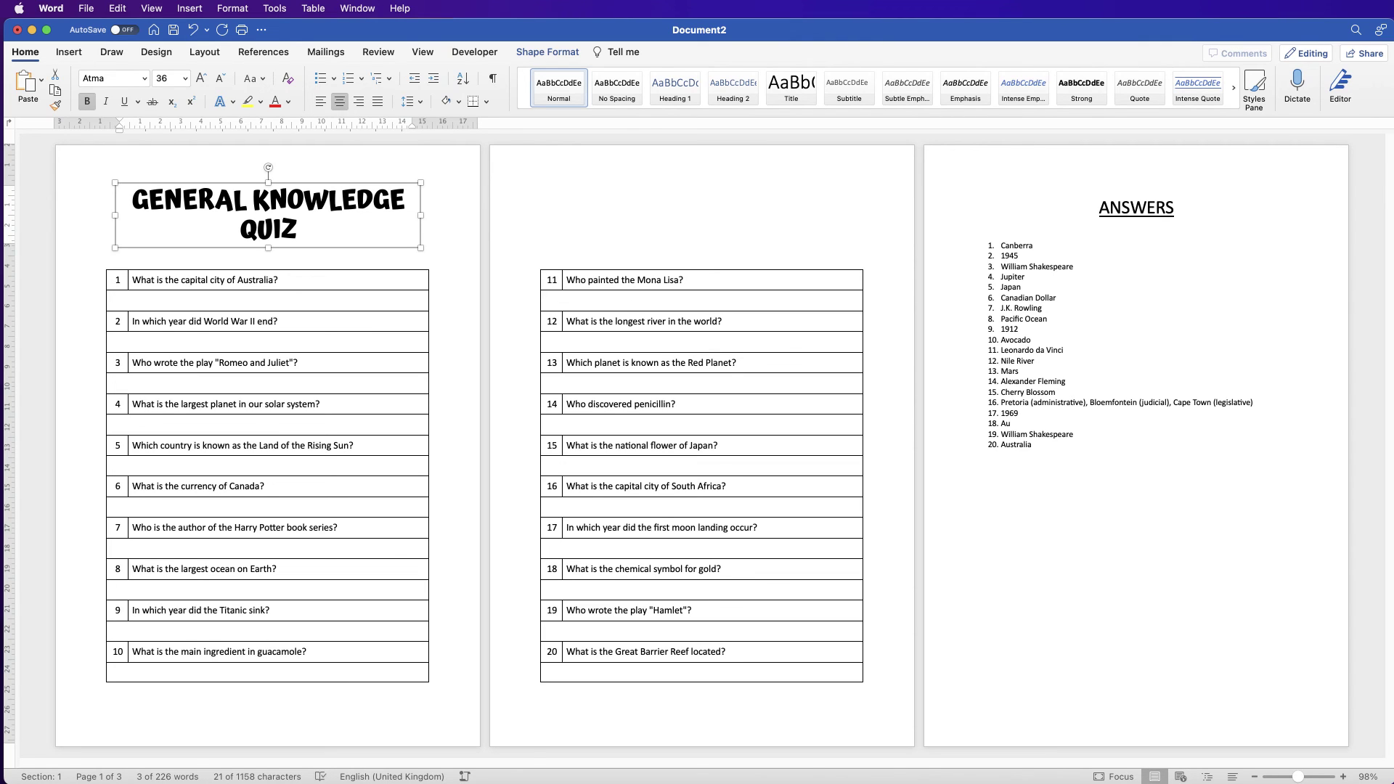
- Copy the GENERAL KNOWLEDGE QUIZ title box to the top of page 2 and align it to centre
left_click_drag(268, 211, 704, 212)
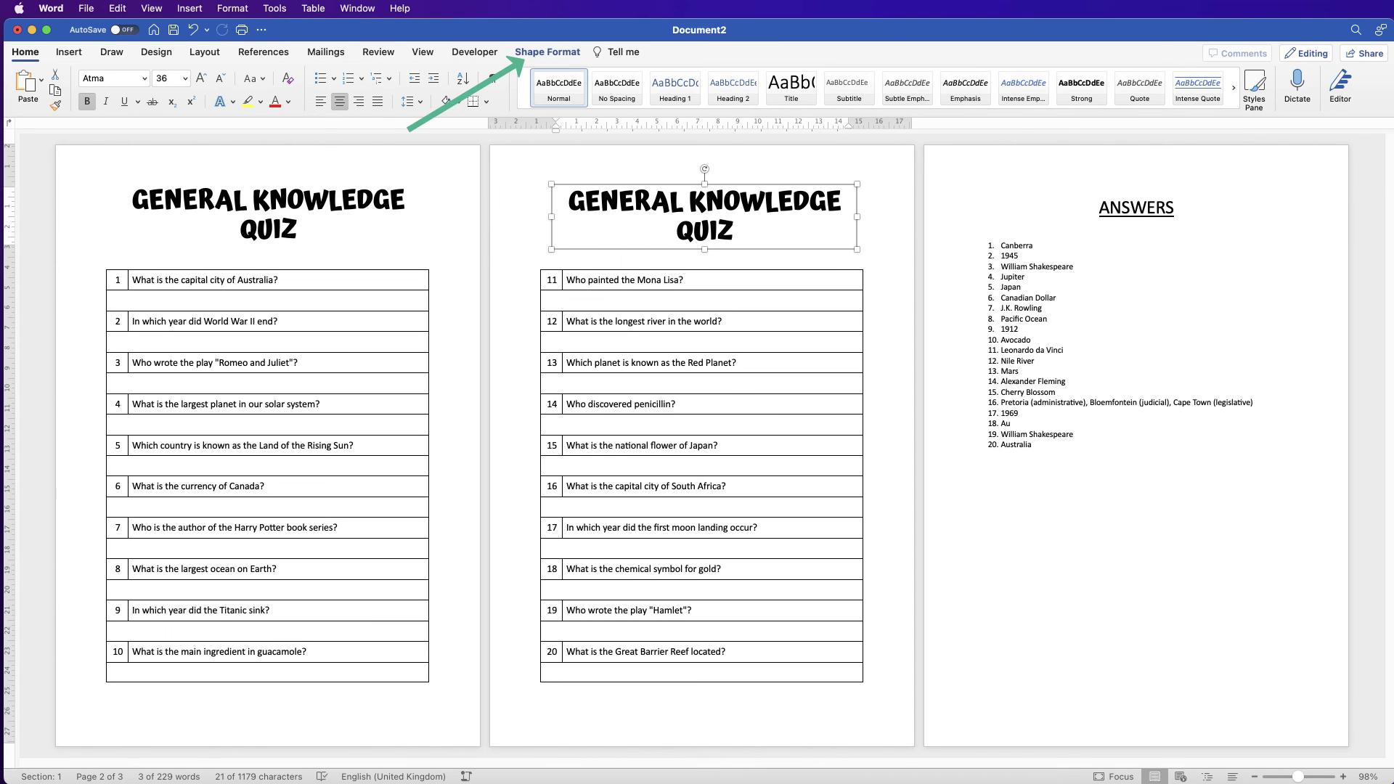
left_click(548, 52)
left_click(1019, 84)
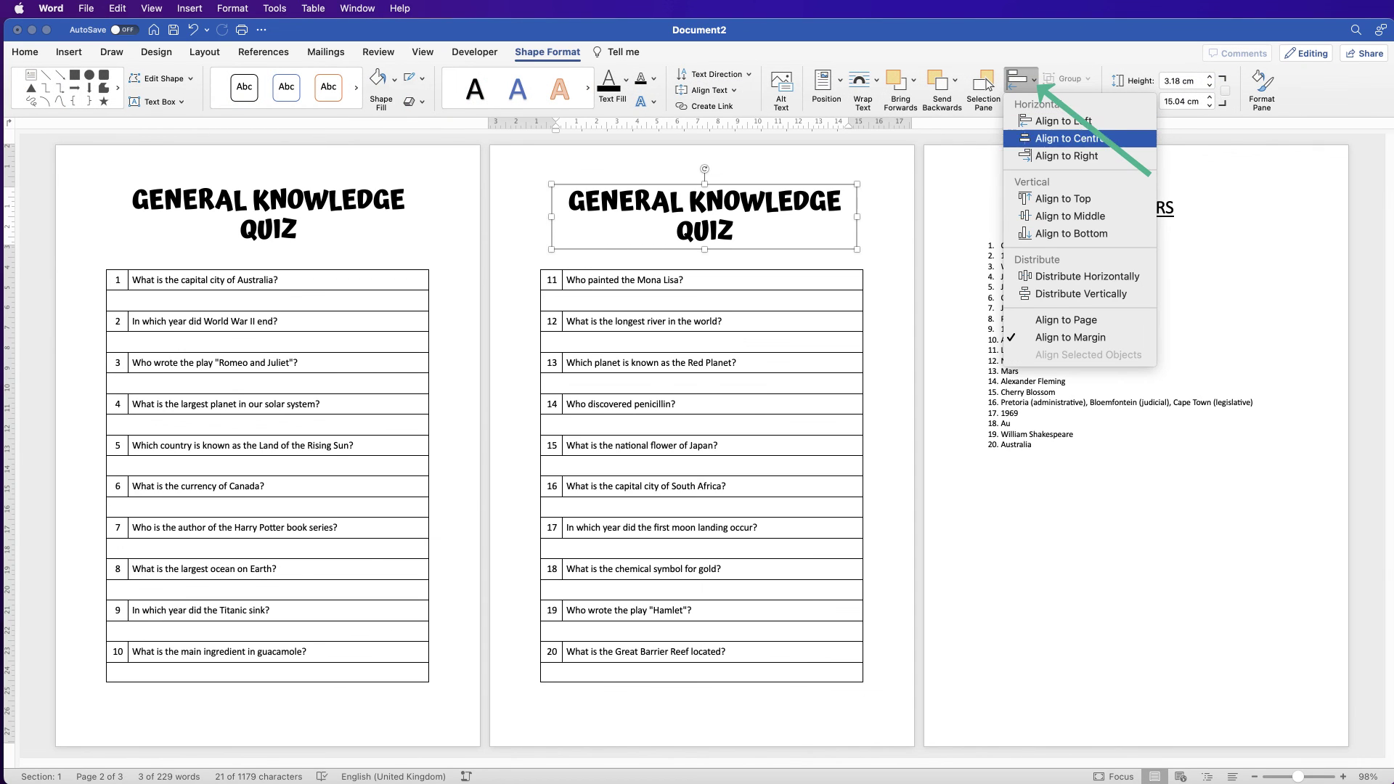
left_click(1071, 138)
left_click(975, 560)
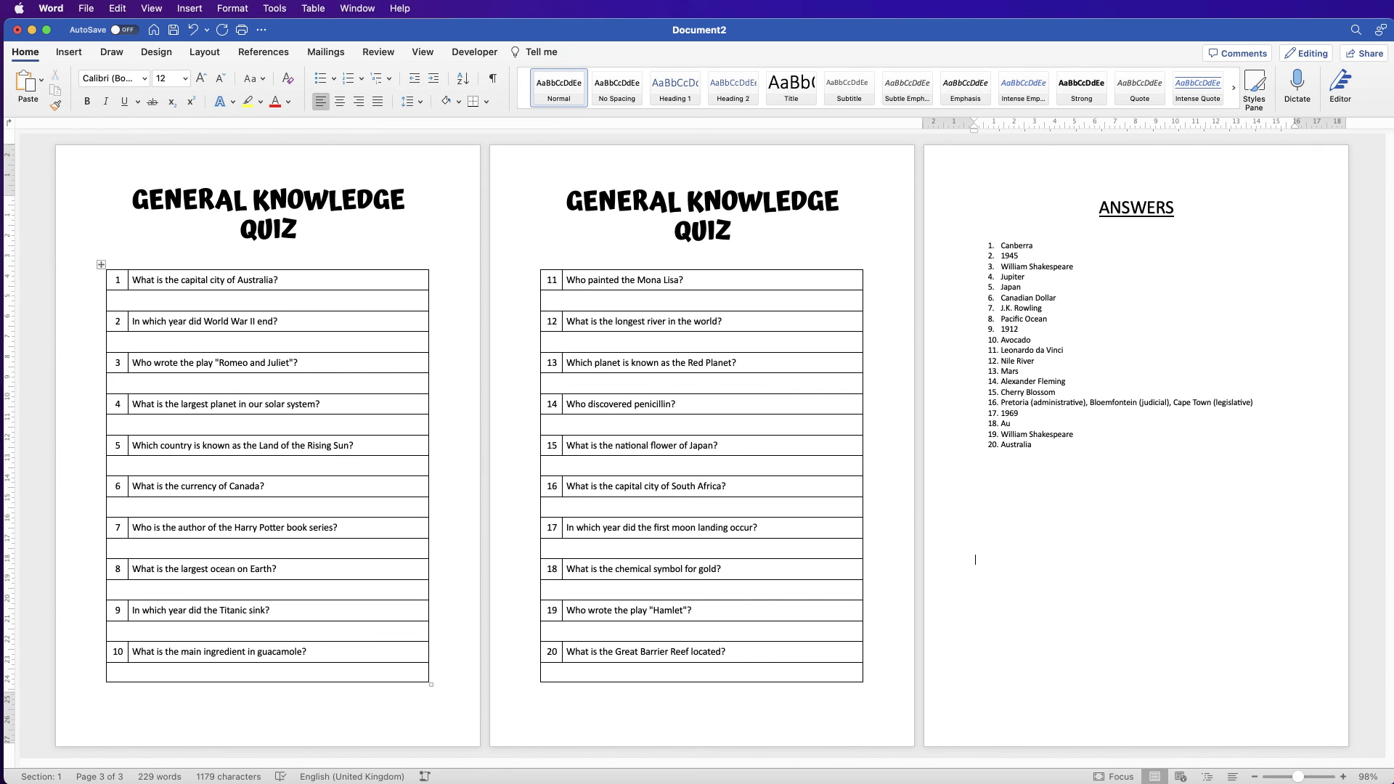
- Insert right-aligned page numbers in the footer, then return to the document body
double_click(107, 717)
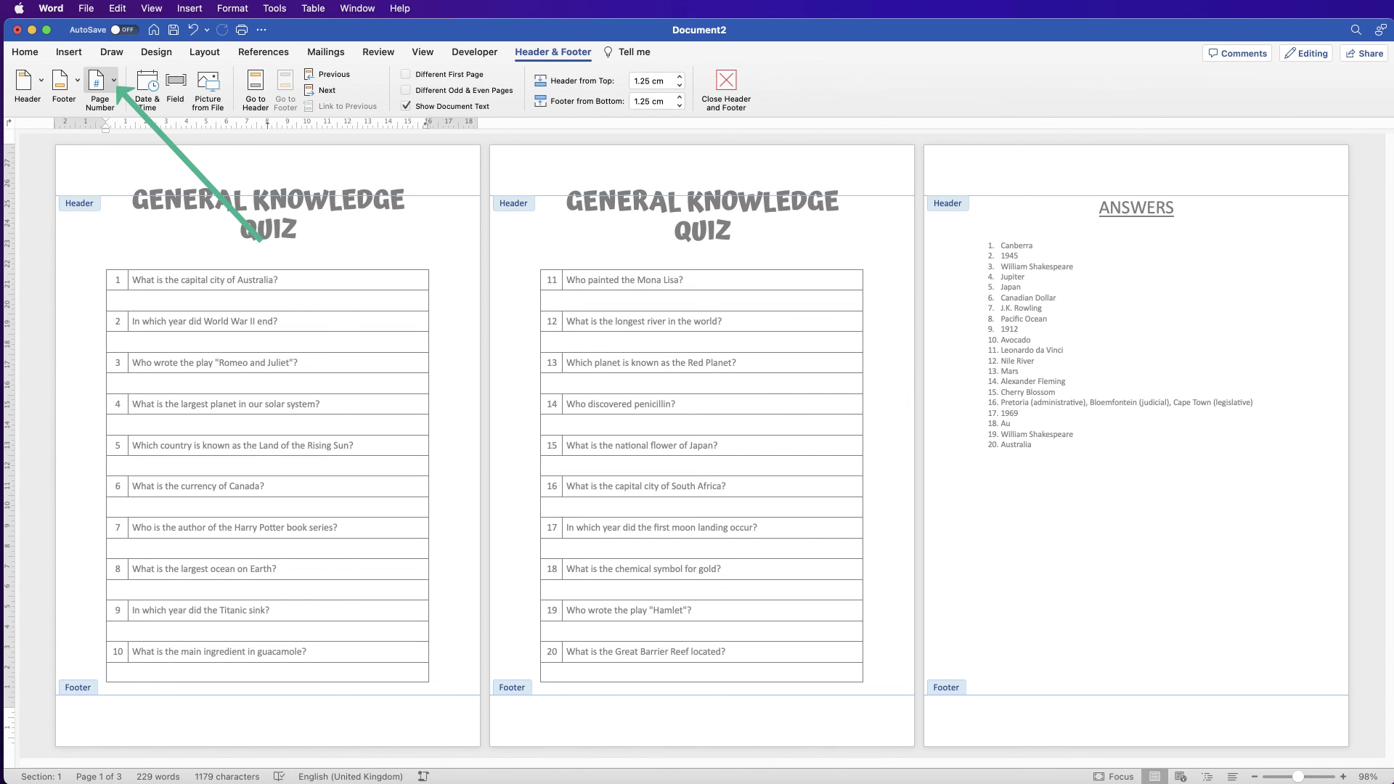
left_click(114, 83)
left_click(147, 104)
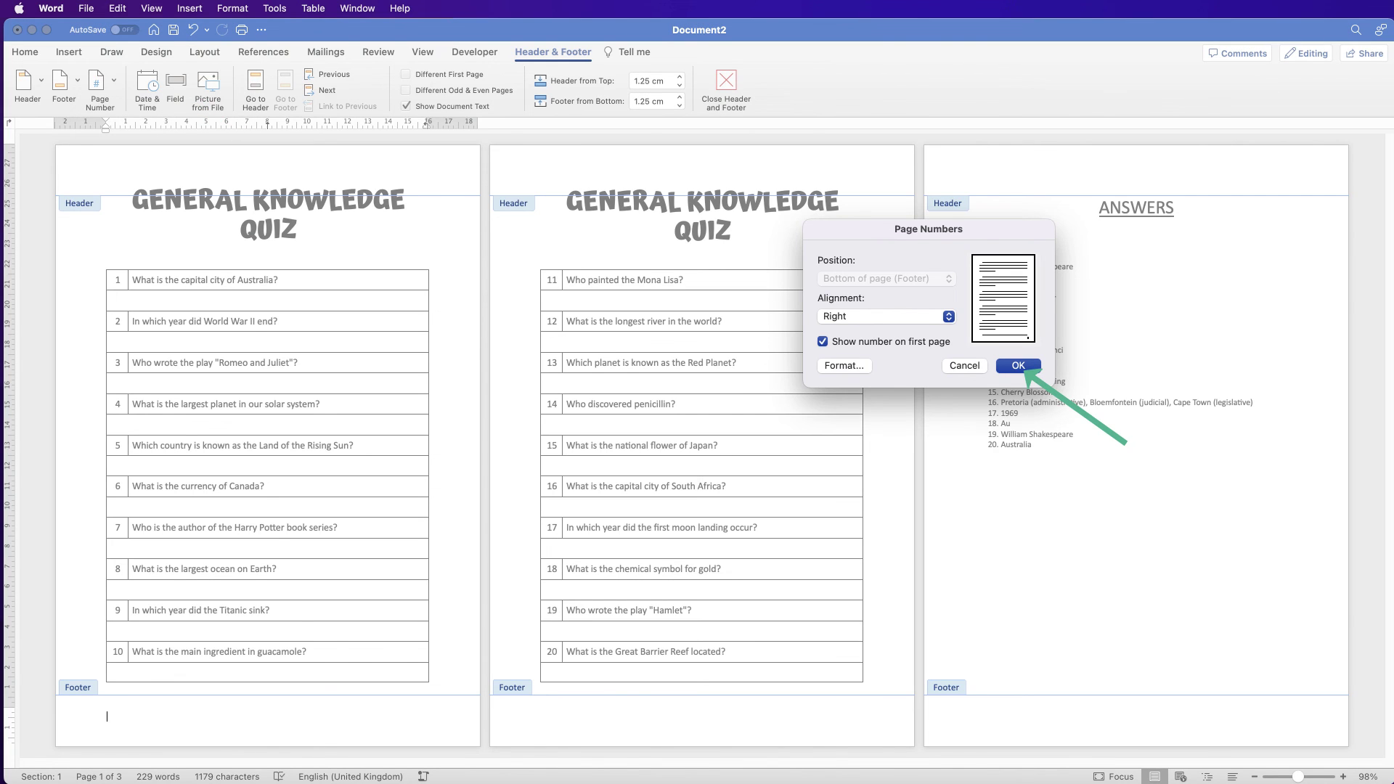
key("Return")
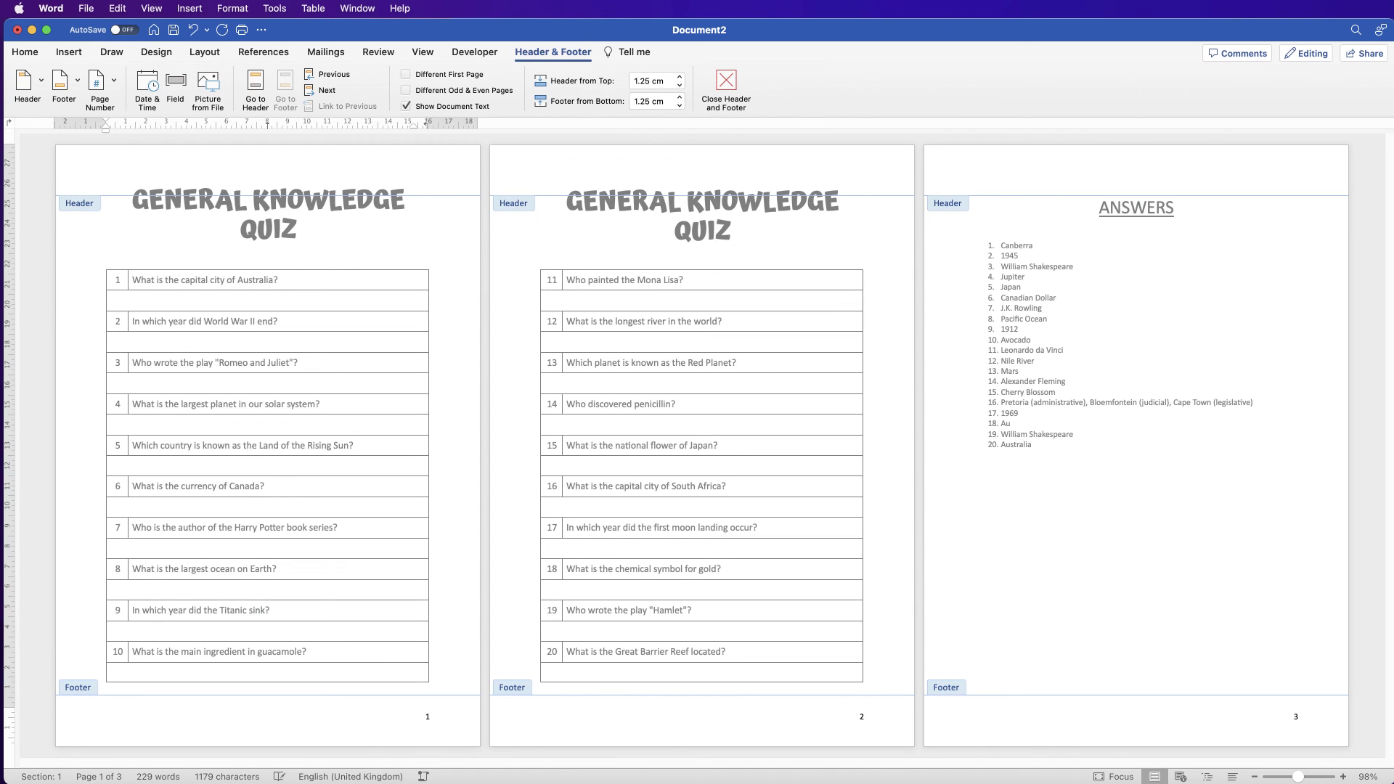
double_click(653, 465)
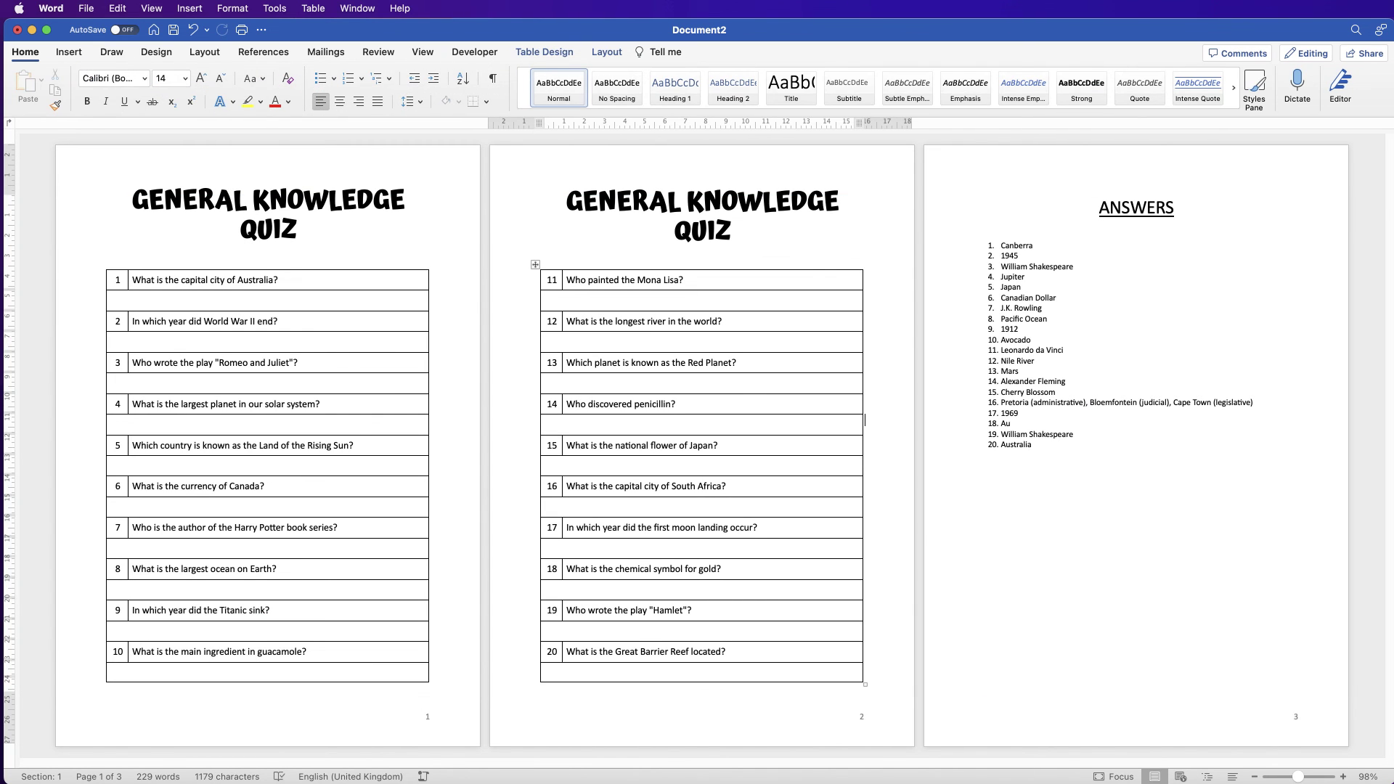